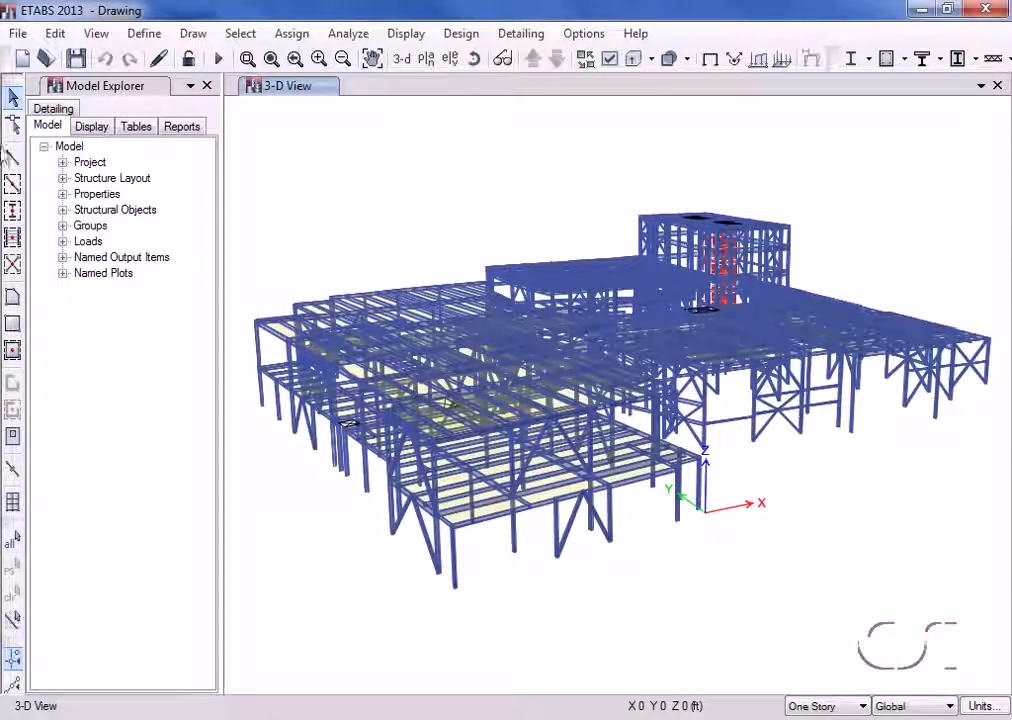
{"action": "left_click", "coordinate": [194, 34]}
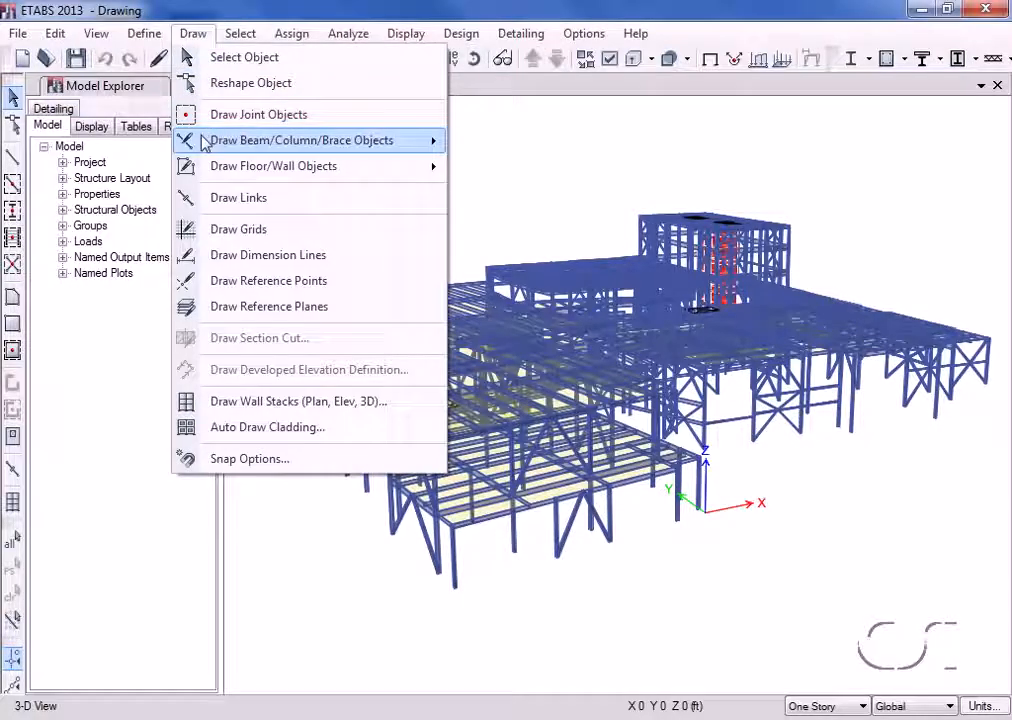
{"action": "mouse_move", "coordinate": [205, 143]}
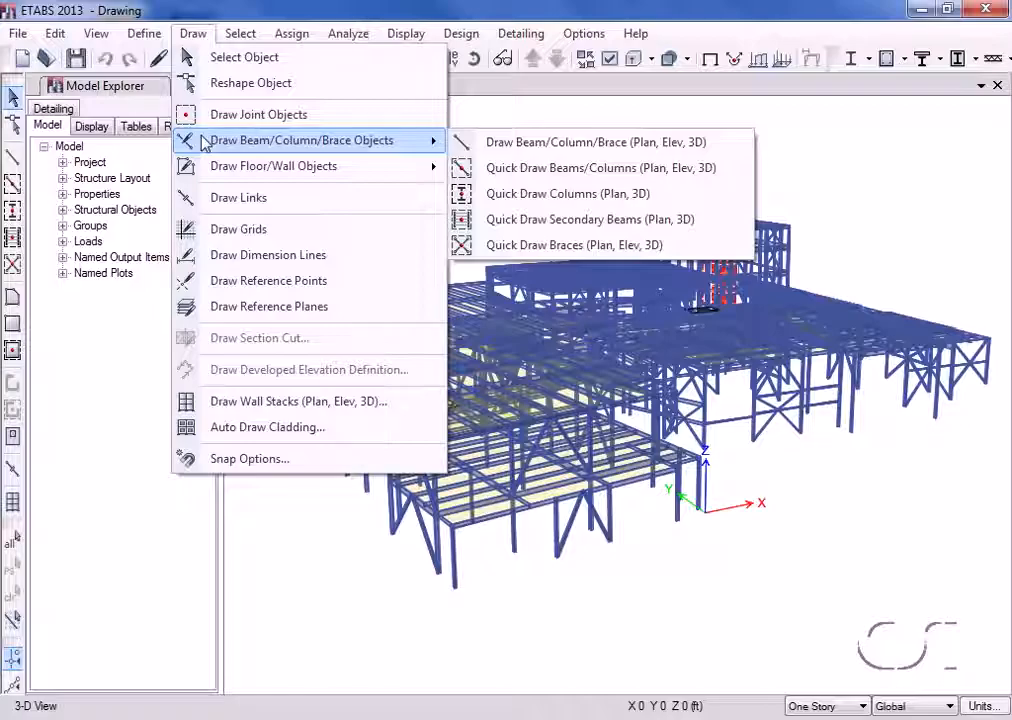
{"action": "mouse_move", "coordinate": [208, 168]}
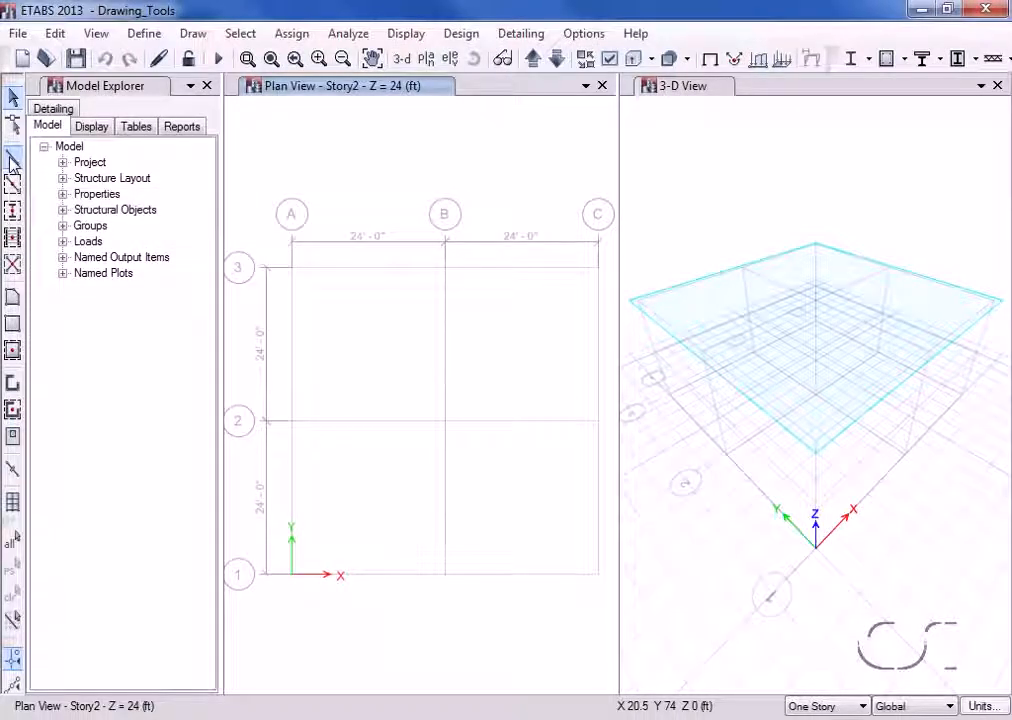
Step: Draw a straight A-LatBm frame beam along grid line 3 from grid A to grid B in the Story2 plan
{"action": "left_click", "coordinate": [13, 160]}
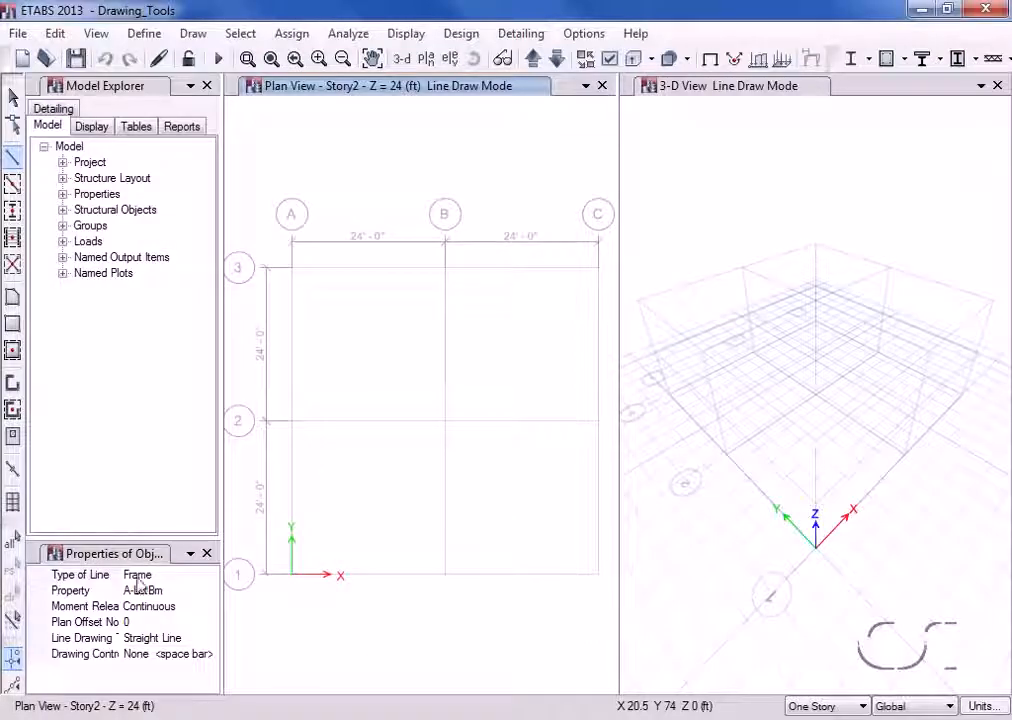
{"action": "left_click", "coordinate": [165, 591]}
{"action": "left_click", "coordinate": [211, 592]}
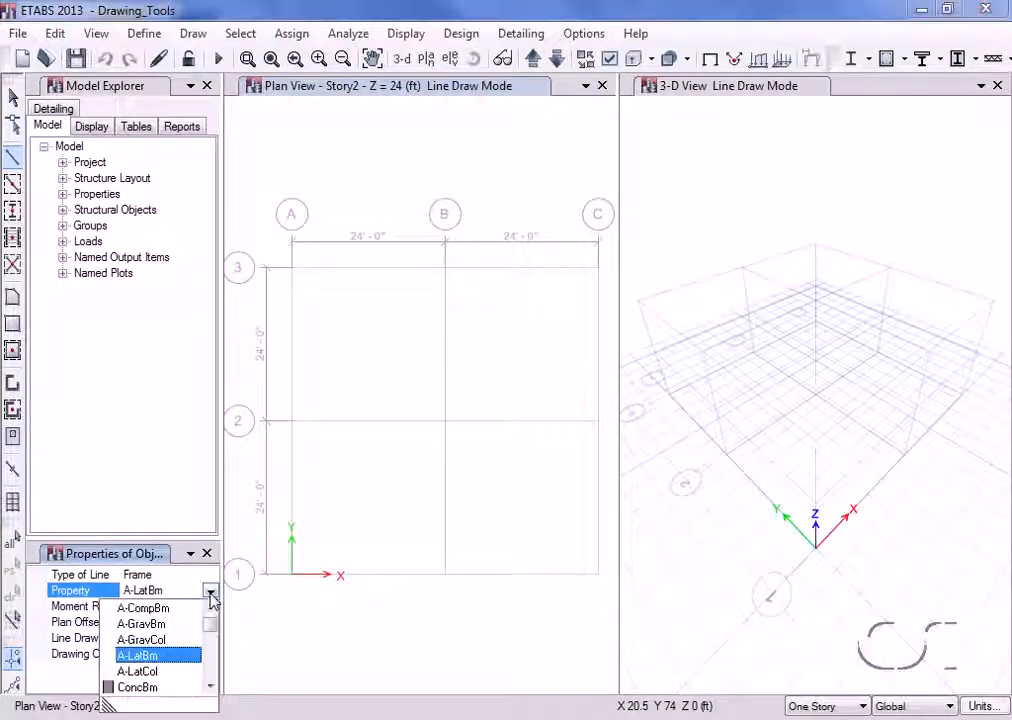
{"action": "left_click_drag", "start_coordinate": [216, 628], "coordinate": [211, 671]}
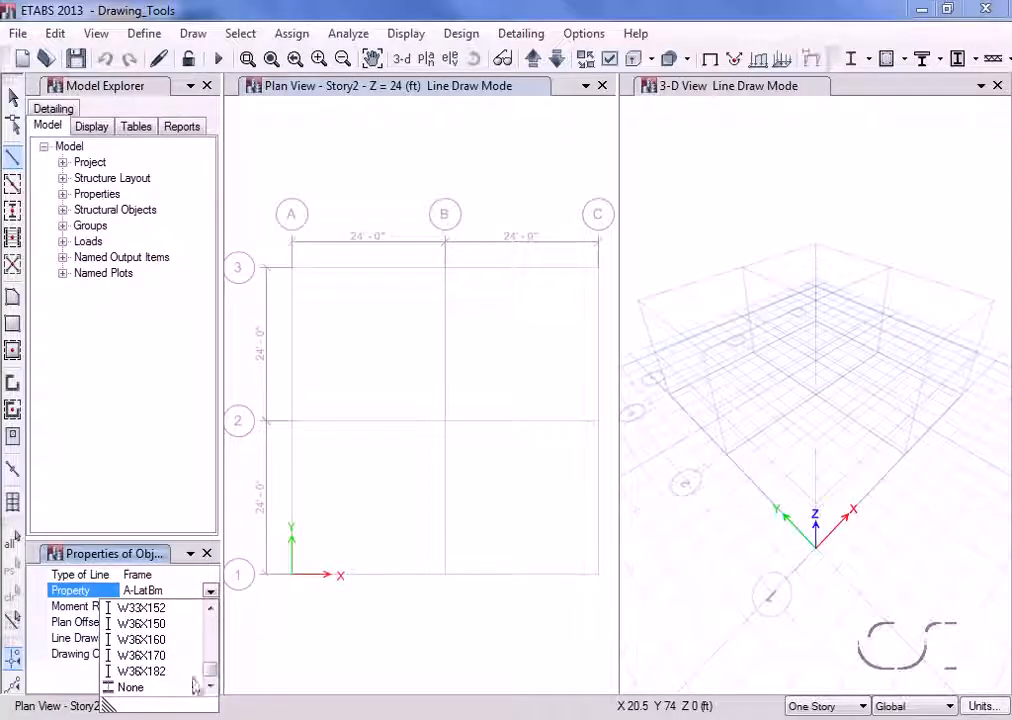
{"action": "left_click_drag", "start_coordinate": [210, 677], "coordinate": [216, 625]}
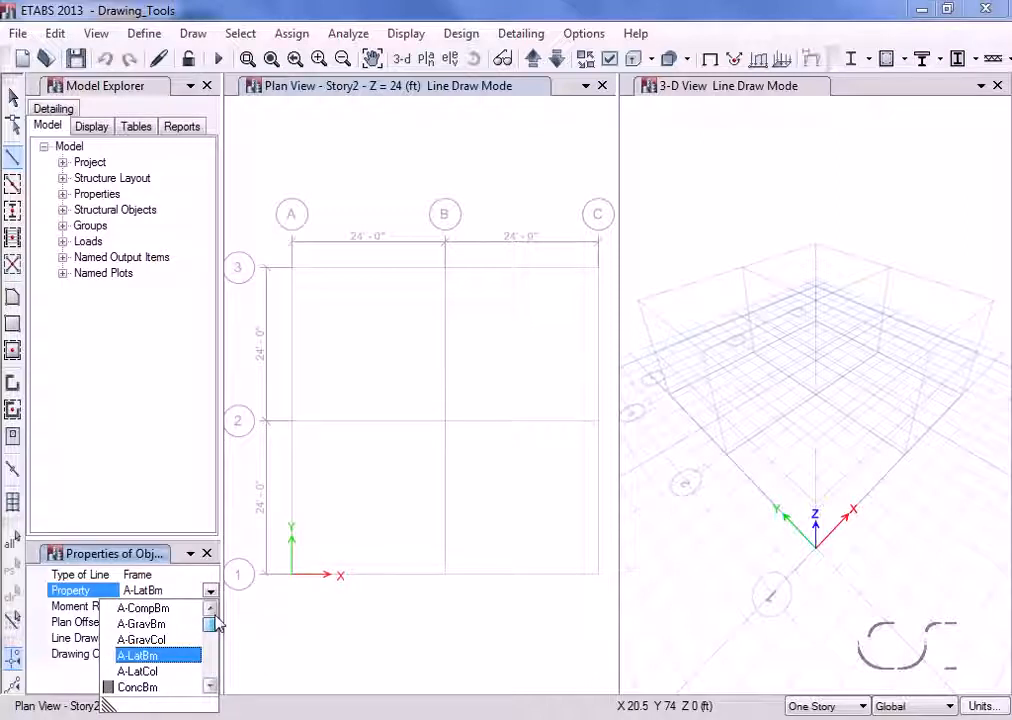
{"action": "left_click", "coordinate": [194, 655]}
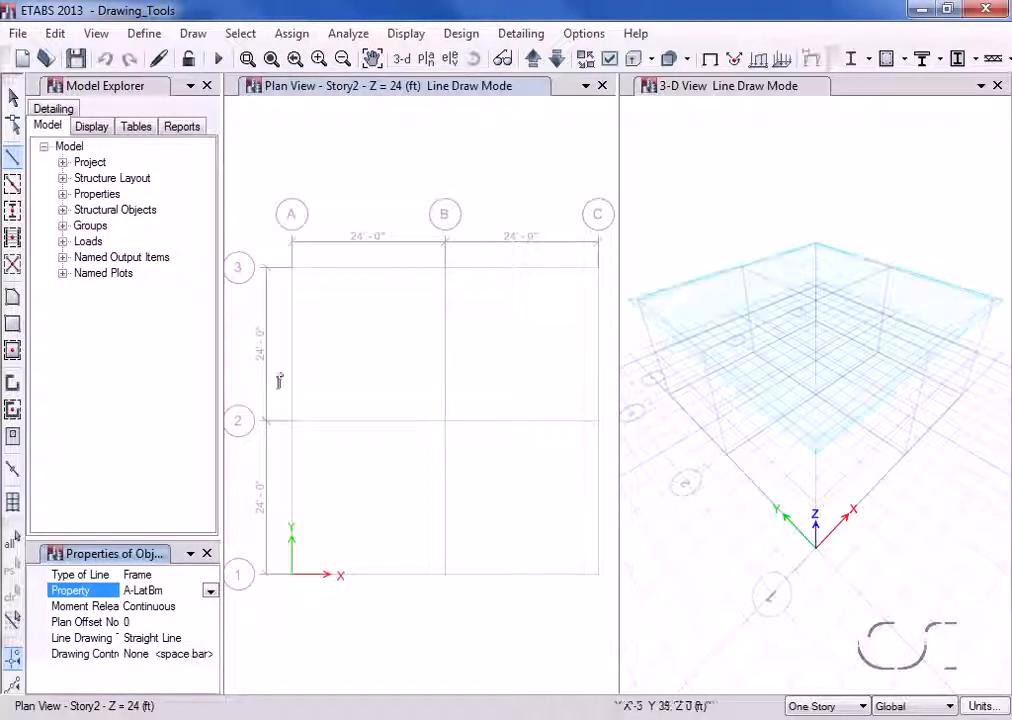
{"action": "left_click", "coordinate": [293, 270]}
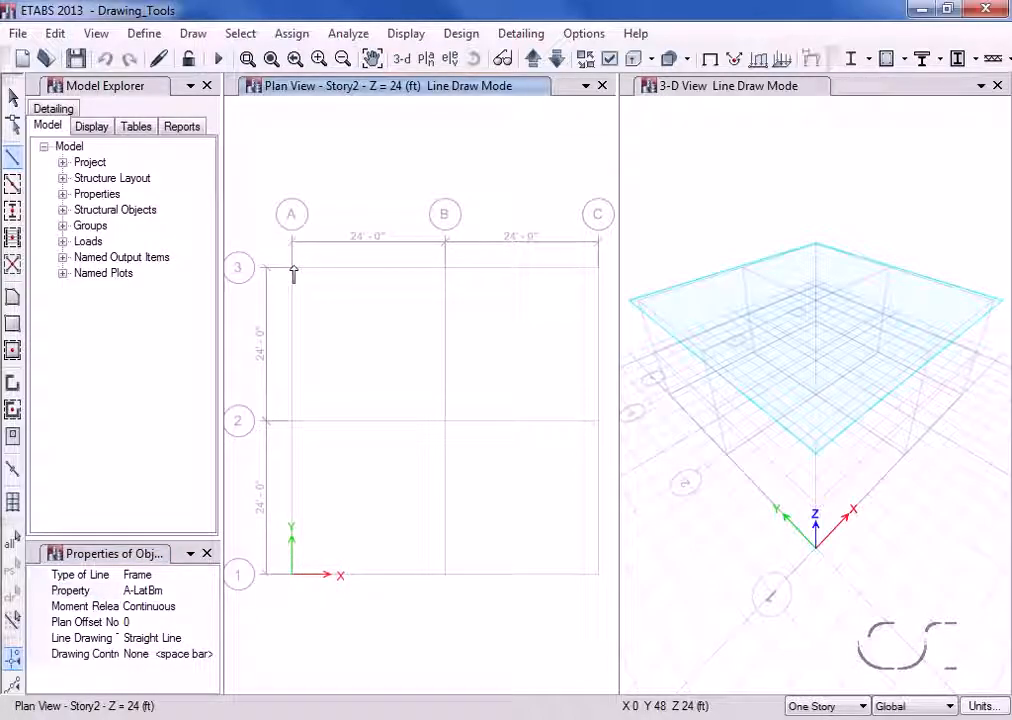
{"action": "left_click", "coordinate": [449, 275]}
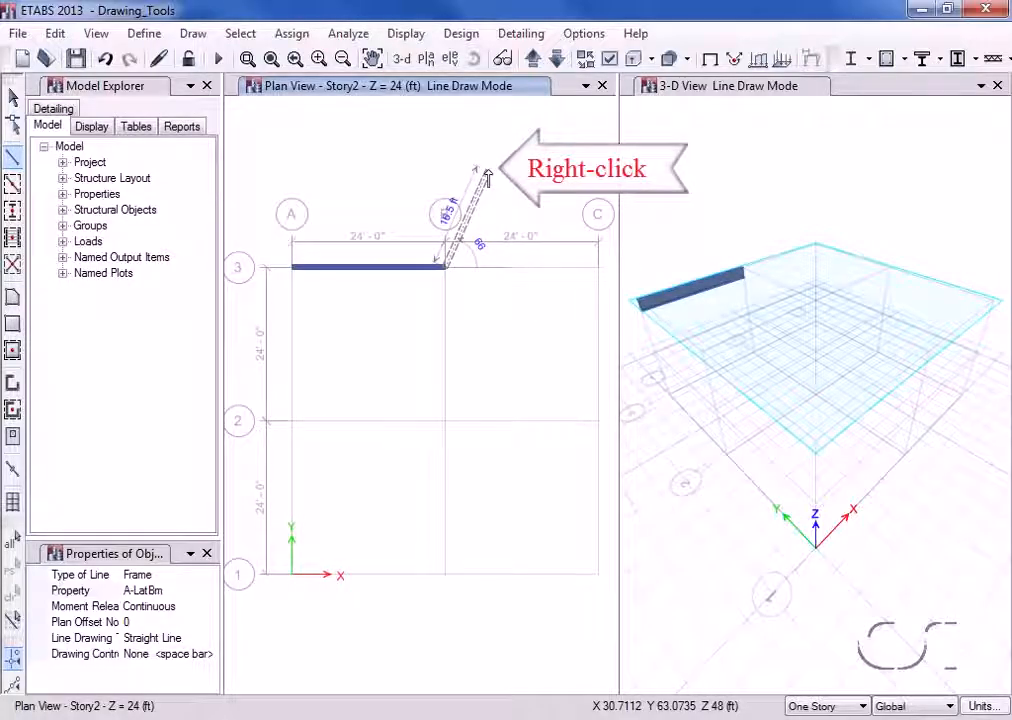
{"action": "right_click", "coordinate": [486, 176]}
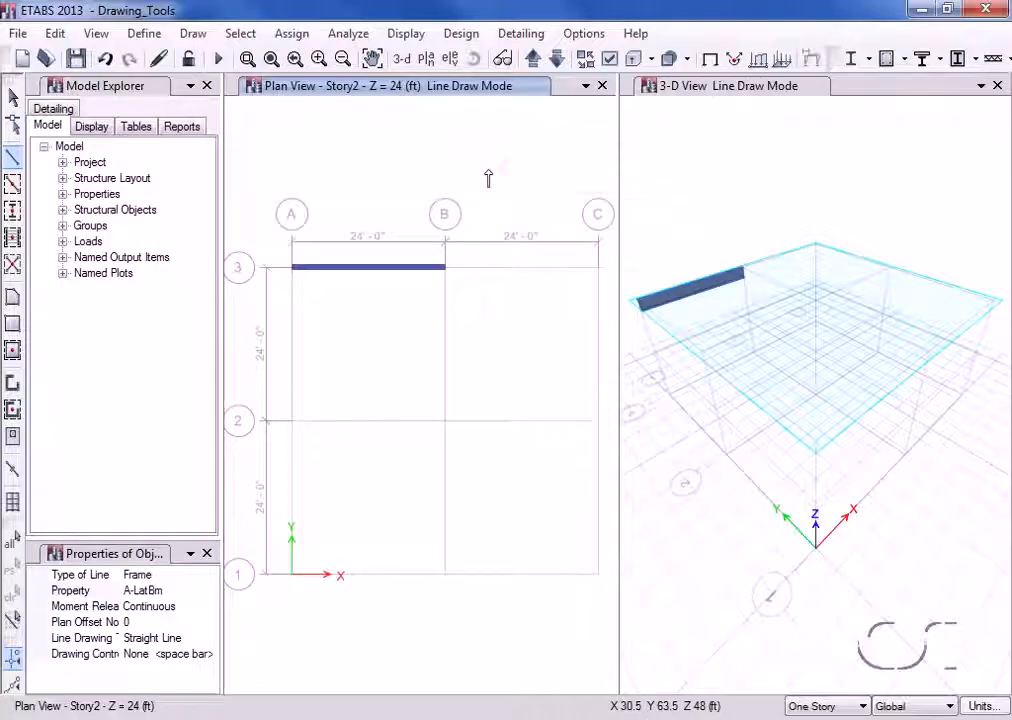
Step: Draw a sloping beam about 14.5 ft long inside the bay between grids A–B and 2–3, keeping the drawing control at None
{"action": "left_click", "coordinate": [329, 318]}
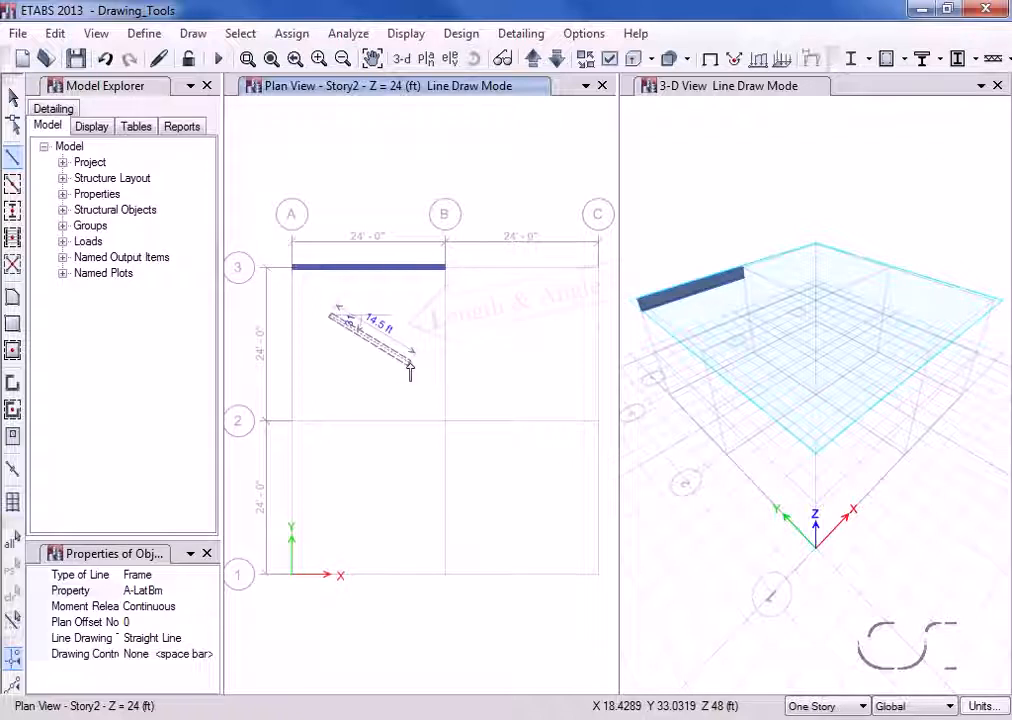
{"action": "left_click", "coordinate": [409, 362]}
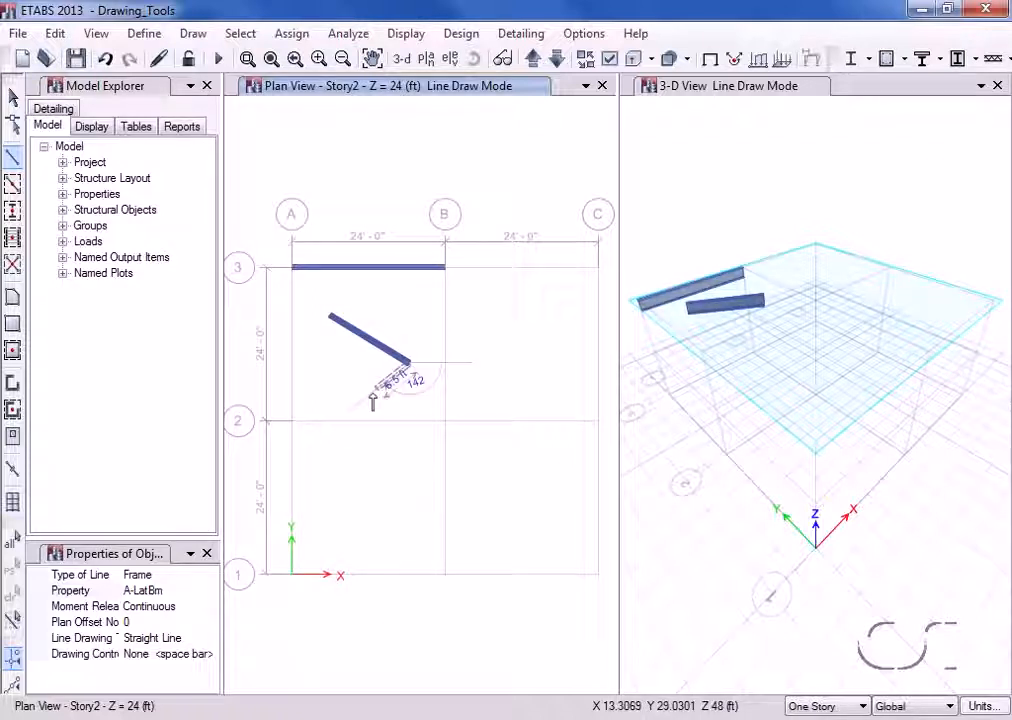
{"action": "left_click", "coordinate": [189, 654]}
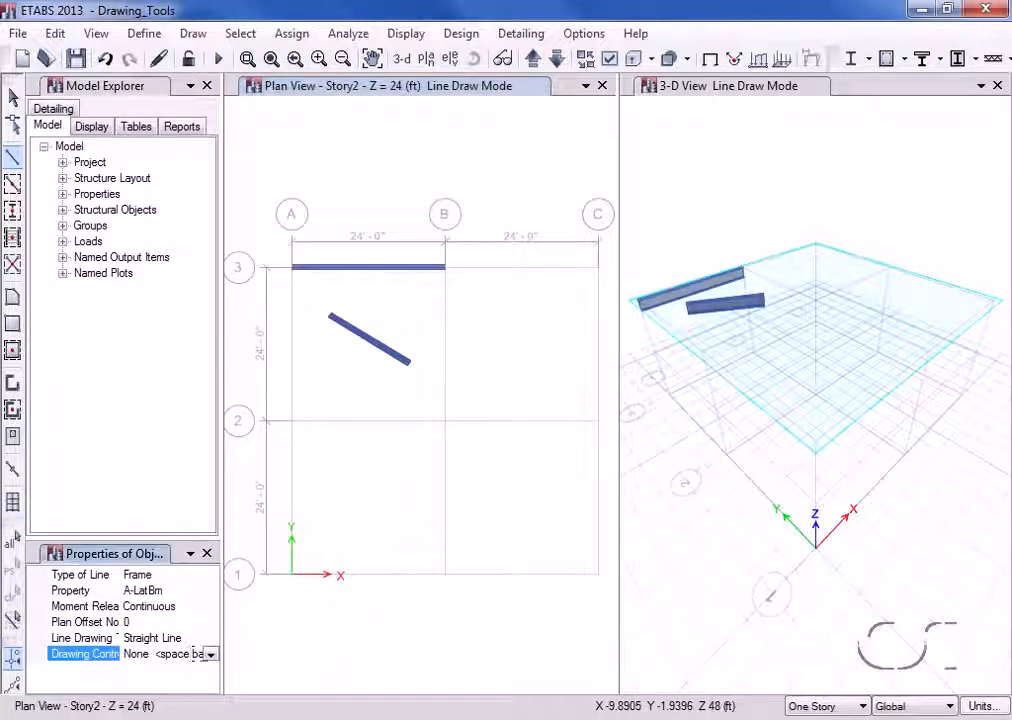
{"action": "left_click", "coordinate": [210, 654]}
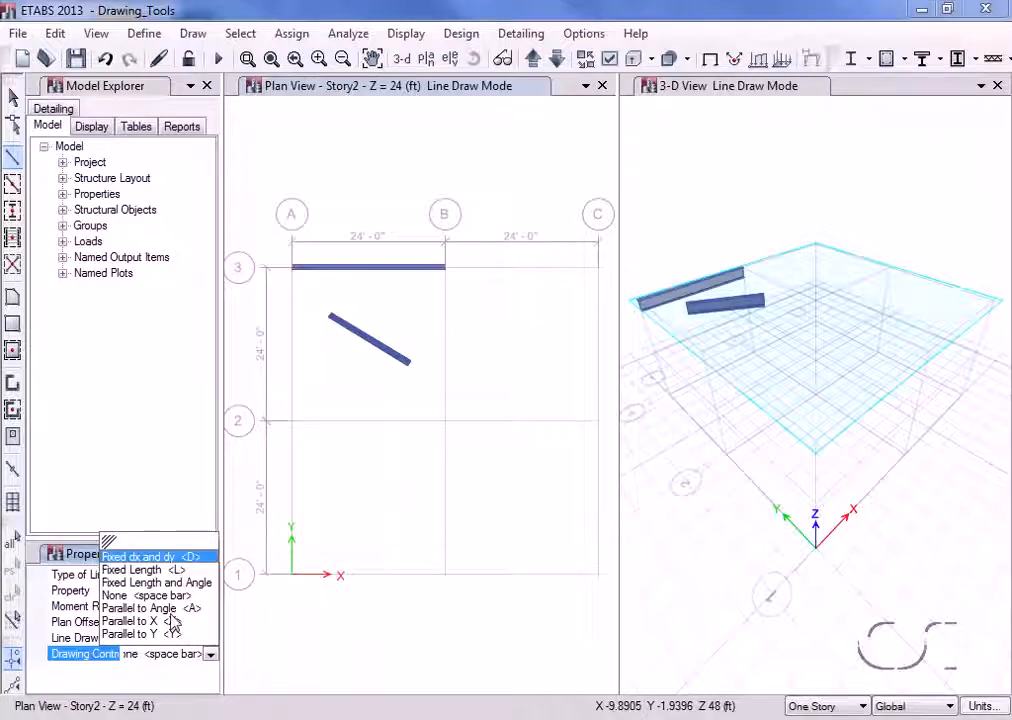
{"action": "left_click", "coordinate": [160, 596]}
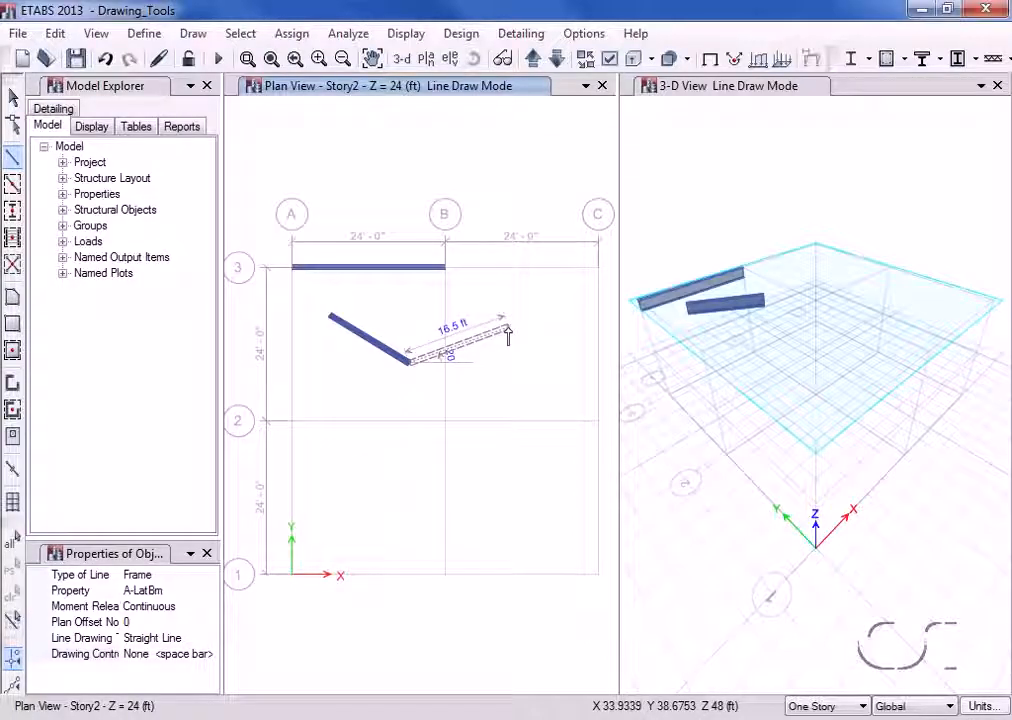
Step: Continue from the sloping beam's end with a segment parallel to X and a segment about 8.5 ft long parallel to Y
{"action": "key", "text": "x"}
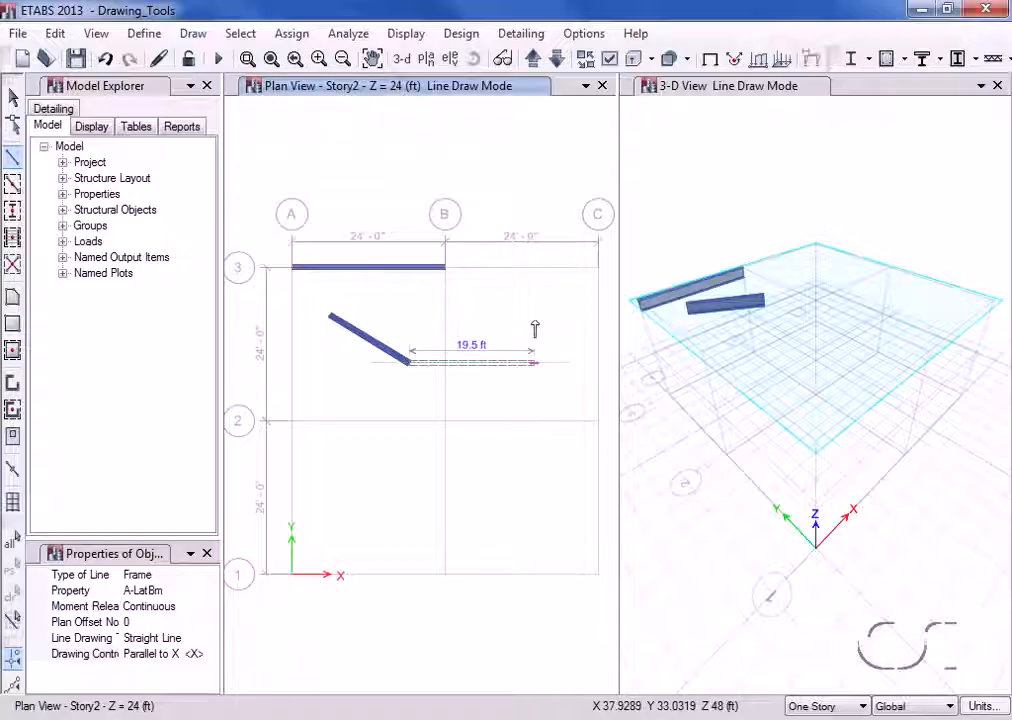
{"action": "left_click", "coordinate": [463, 331]}
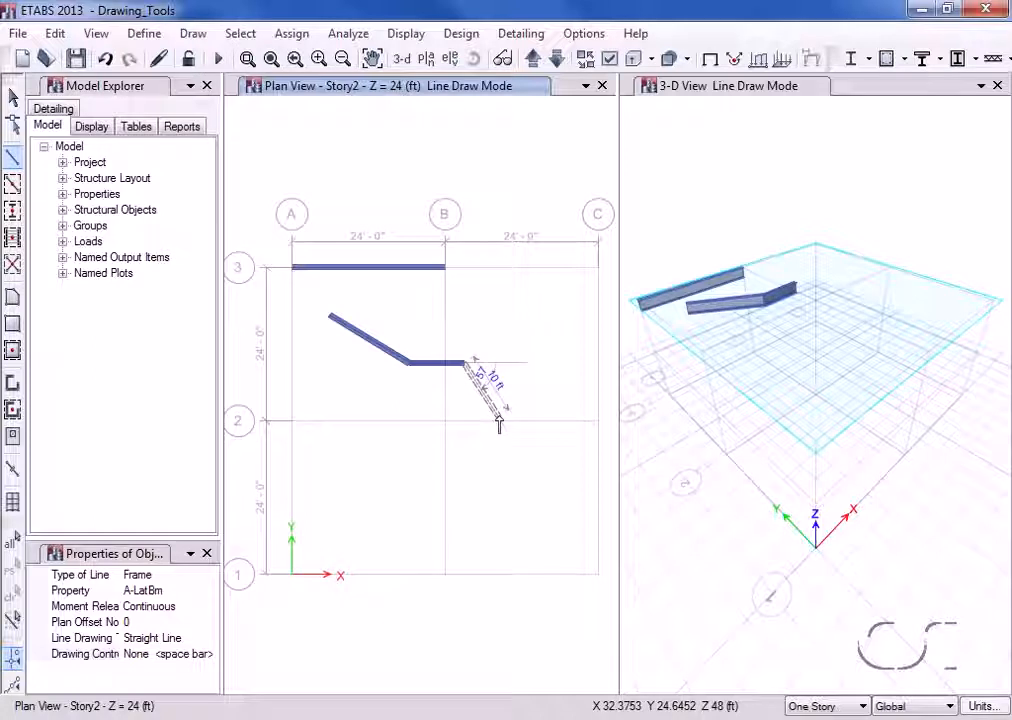
{"action": "key", "text": "y"}
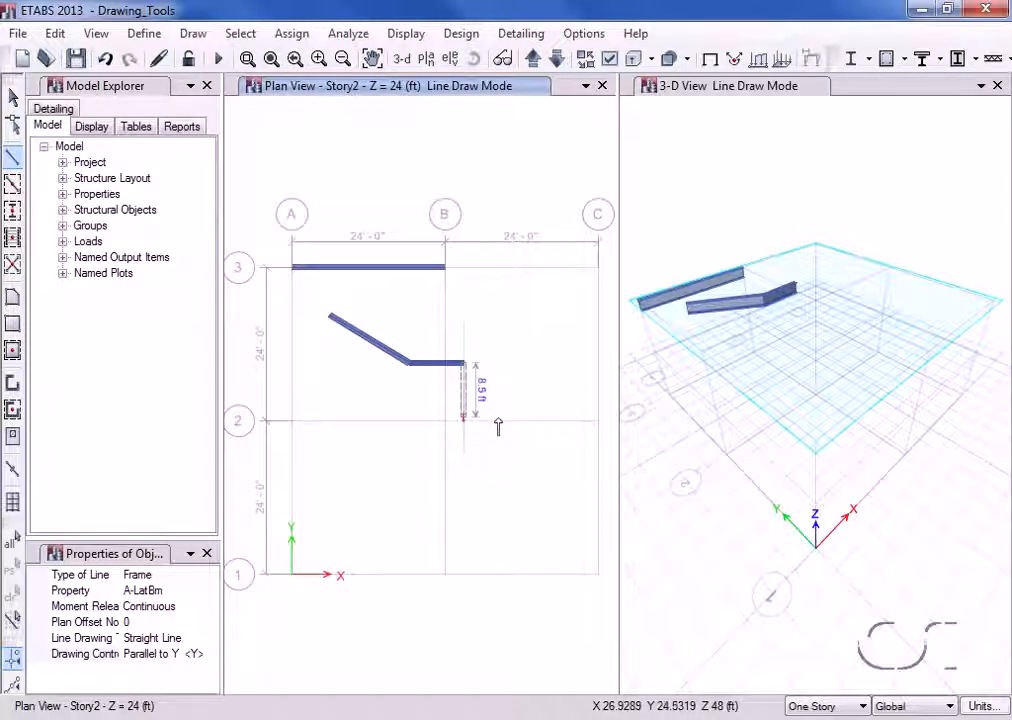
{"action": "left_click", "coordinate": [497, 420]}
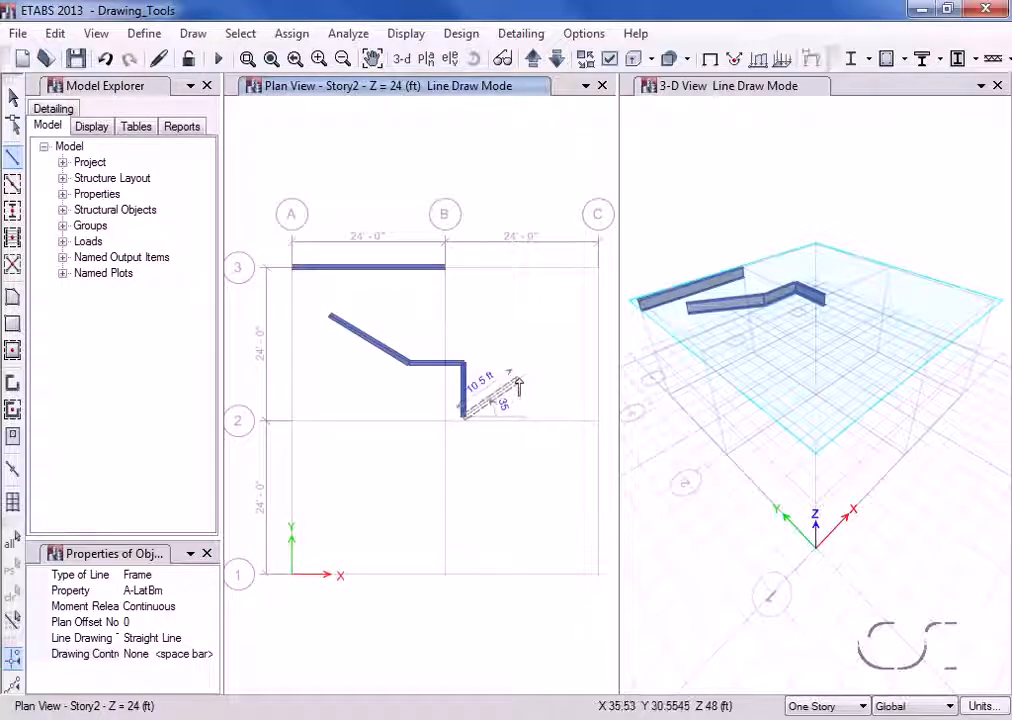
Step: Add a final segment about 10 ft long, constrained parallel to a 45-degree angle, and end the beam run
{"action": "key", "text": "a"}
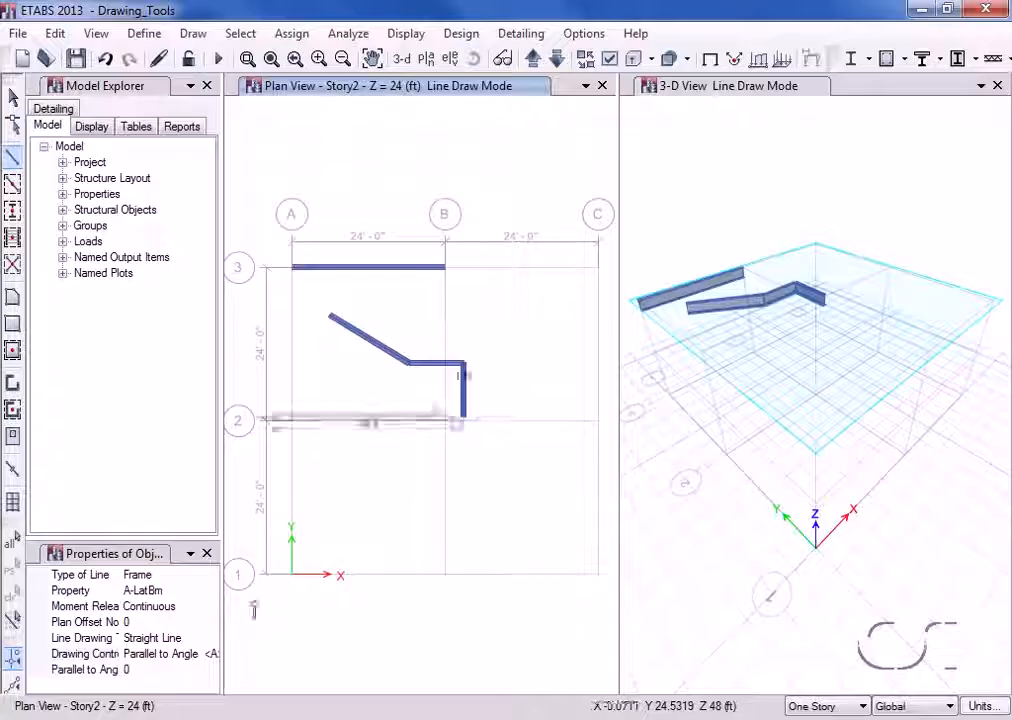
{"action": "left_click", "coordinate": [145, 668]}
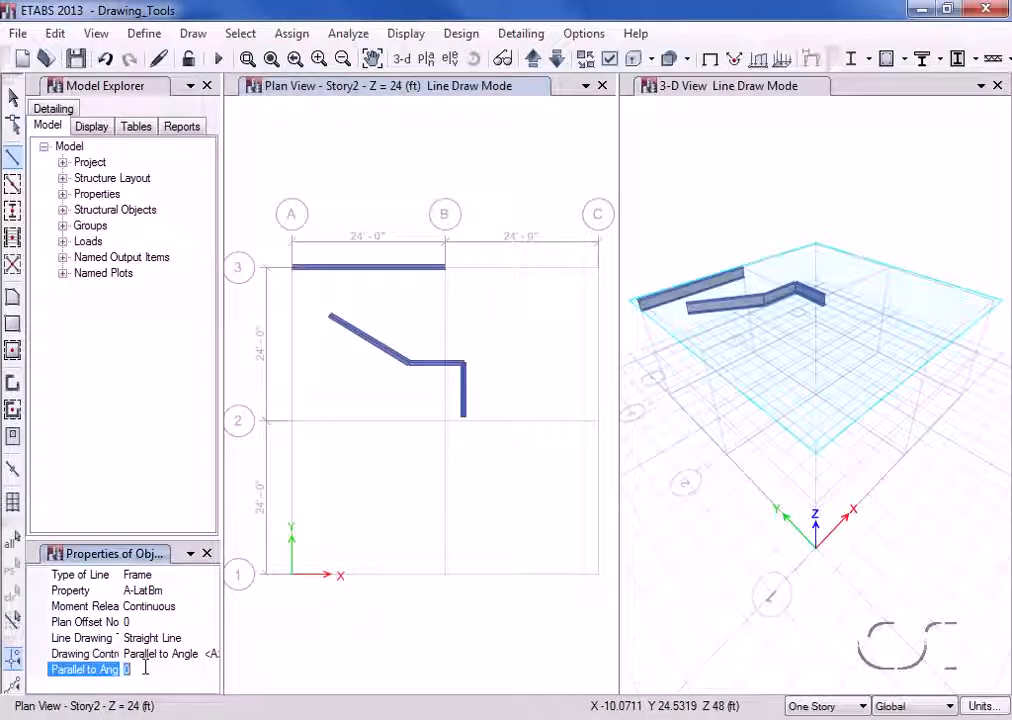
{"action": "type", "text": "45"}
{"action": "key", "text": "Return"}
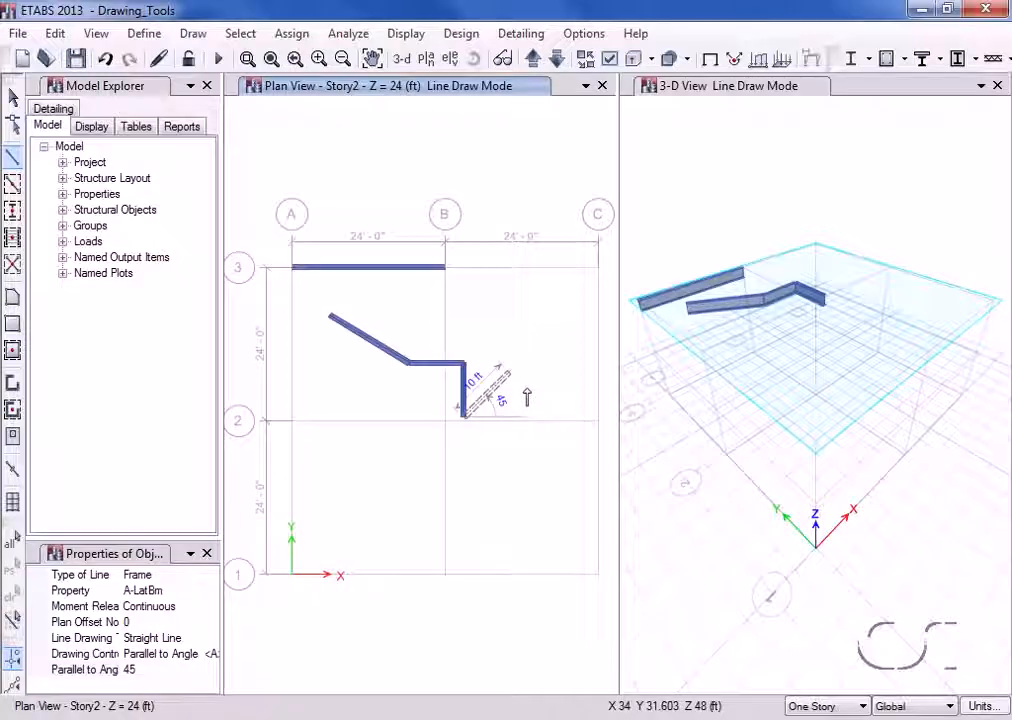
{"action": "left_click", "coordinate": [527, 395]}
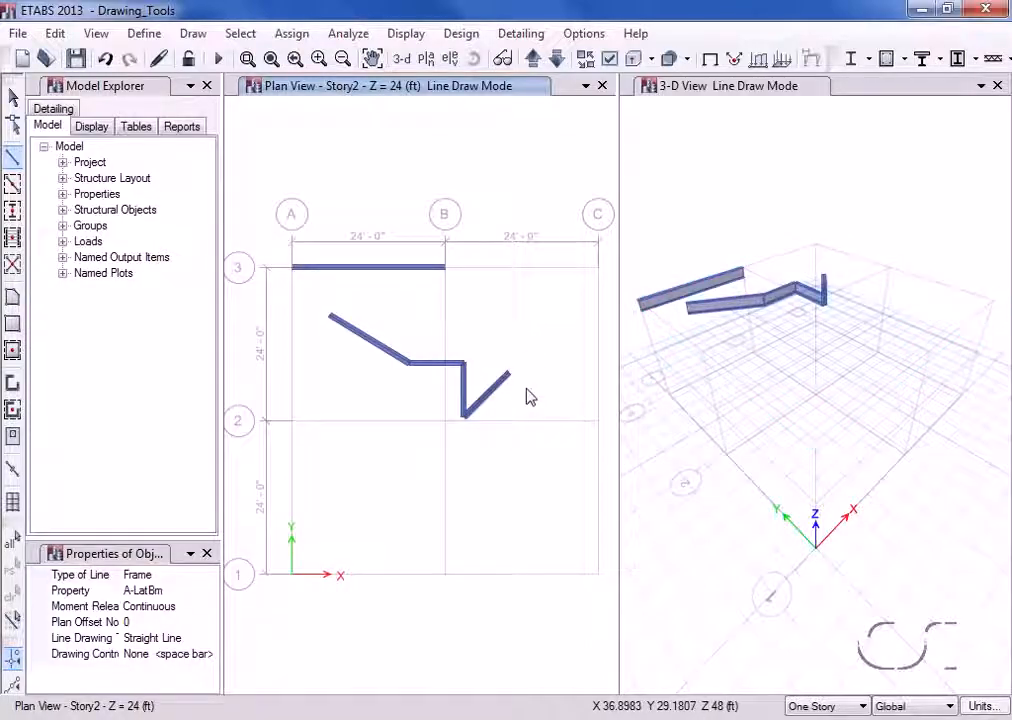
{"action": "right_click", "coordinate": [527, 391]}
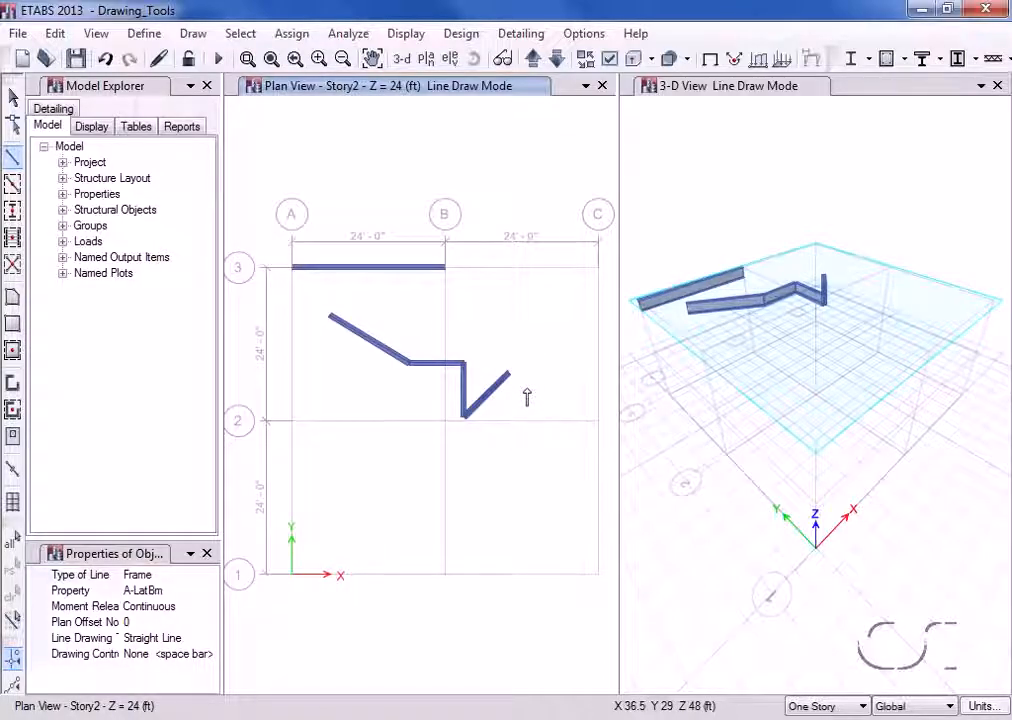
Step: In the 3-D view, draw a vertical member at grid A-2 up to Story2 and connect its top to the sloping beam's free end
{"action": "left_click", "coordinate": [698, 95]}
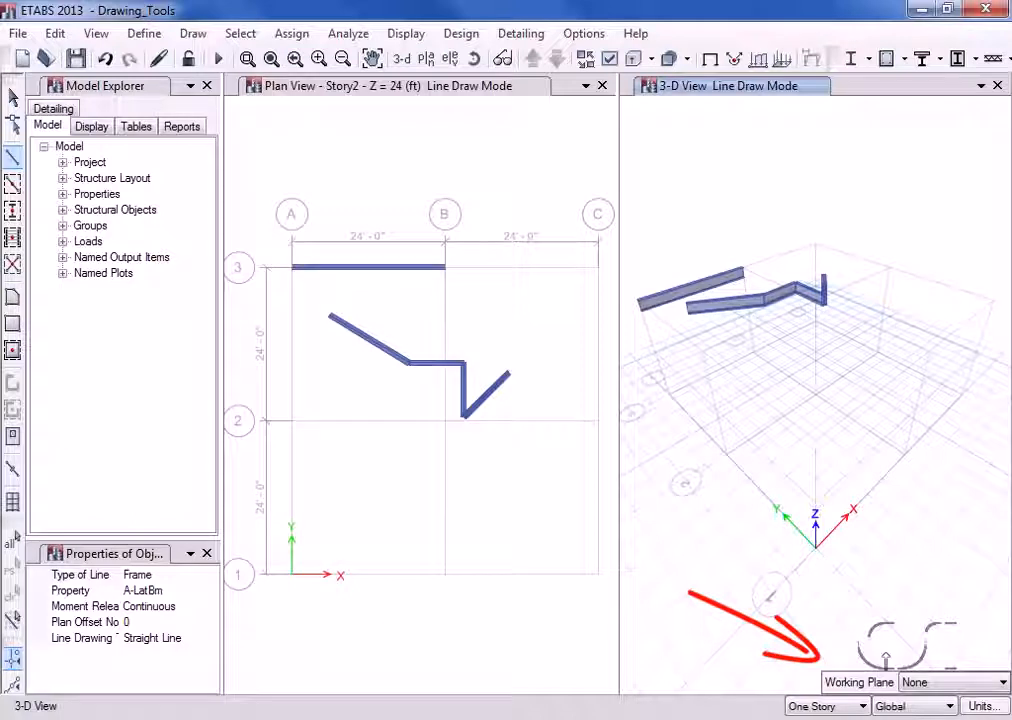
{"action": "left_click", "coordinate": [716, 412]}
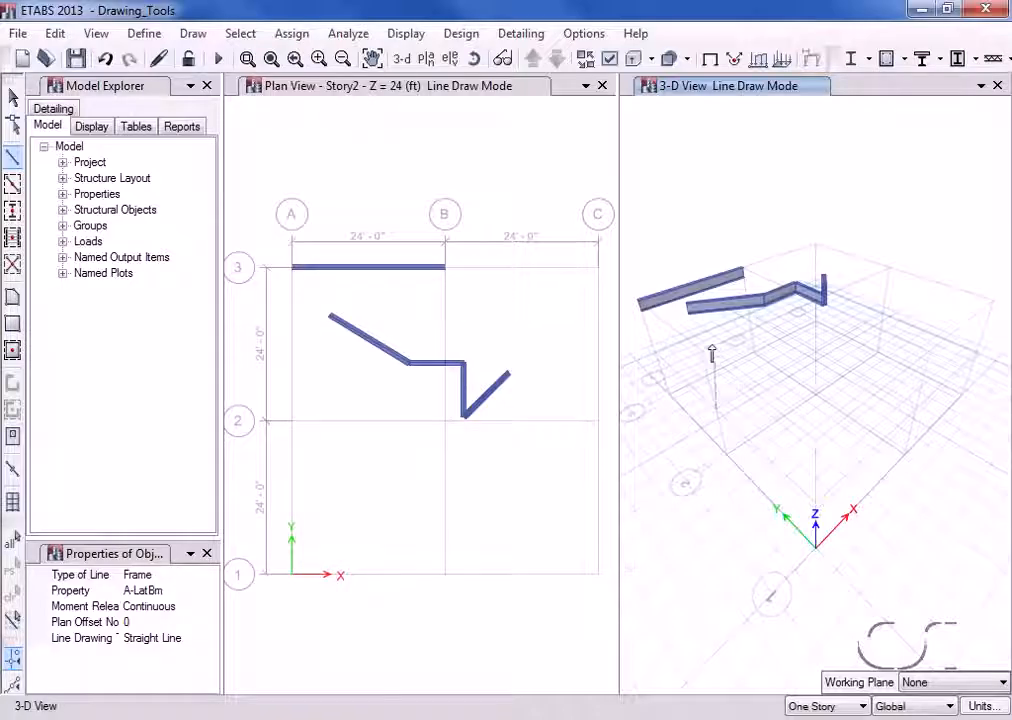
{"action": "left_click", "coordinate": [703, 356]}
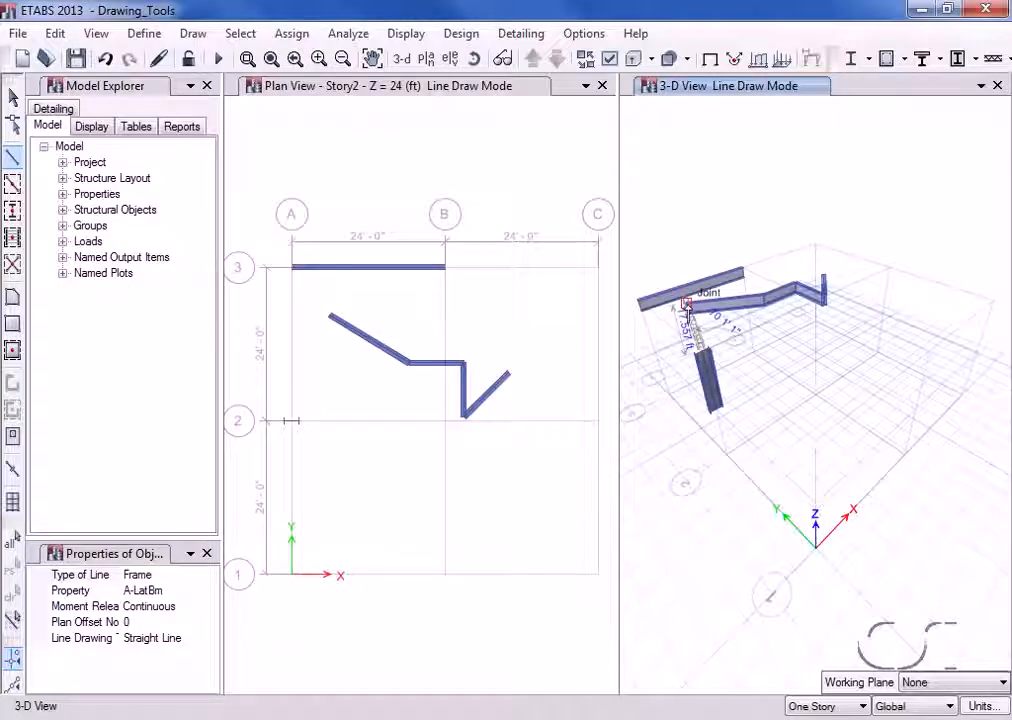
{"action": "left_click", "coordinate": [687, 311]}
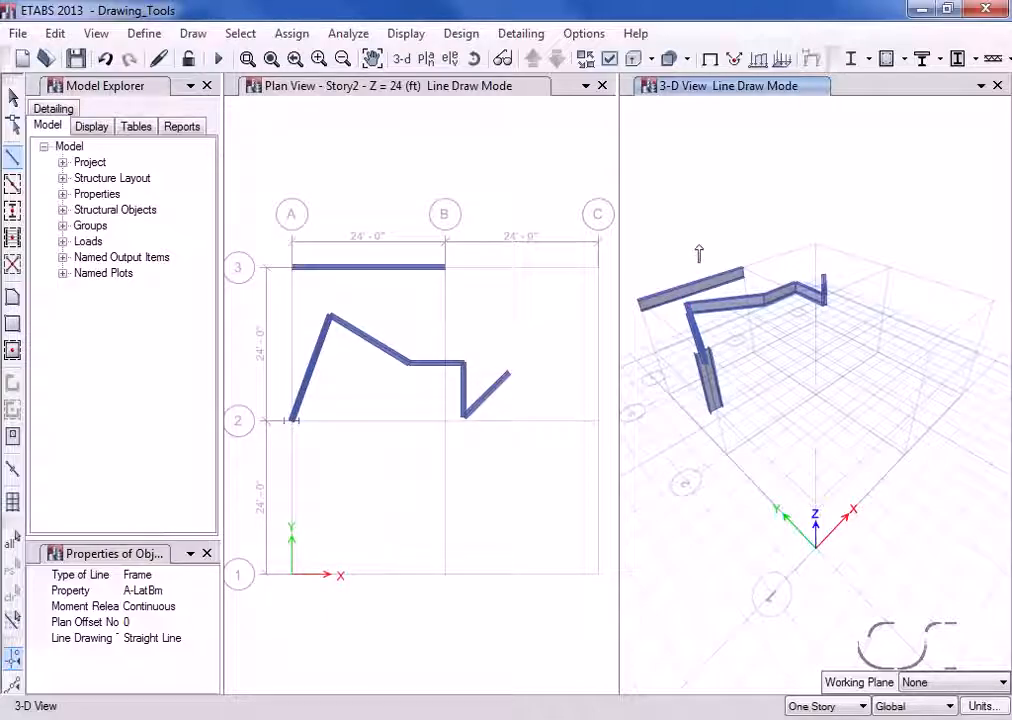
Step: Set the working plane to Story2 and draw connected freehand beams in the 3-D view, starting in the bay between grids A–B and 1–2
{"action": "left_click", "coordinate": [937, 681]}
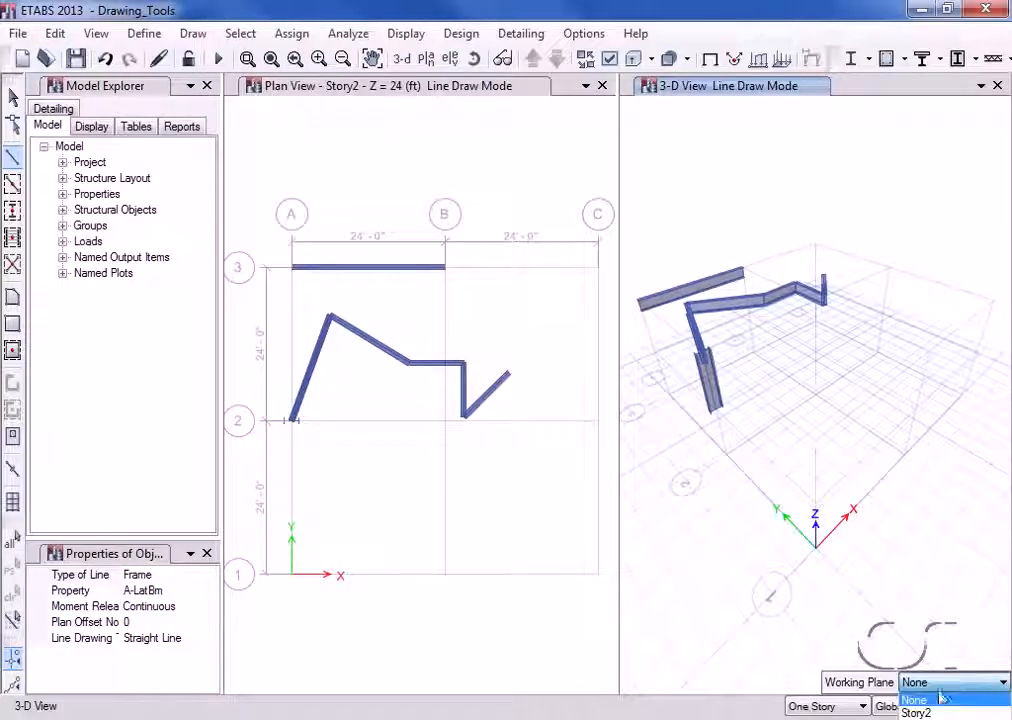
{"action": "left_click", "coordinate": [916, 713]}
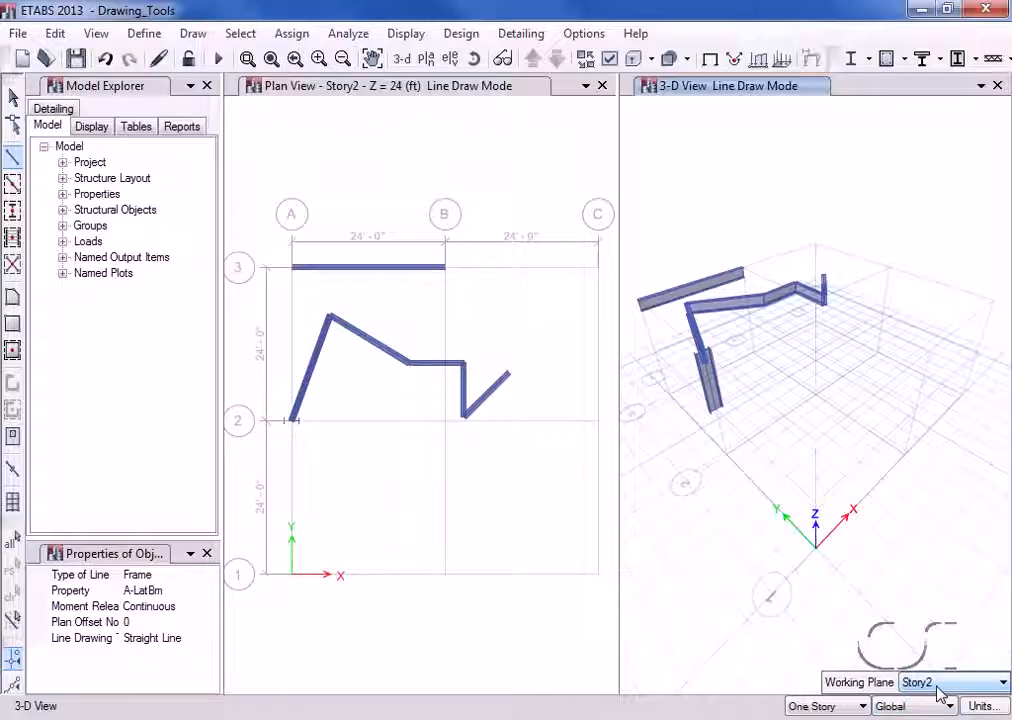
{"action": "left_click", "coordinate": [790, 395]}
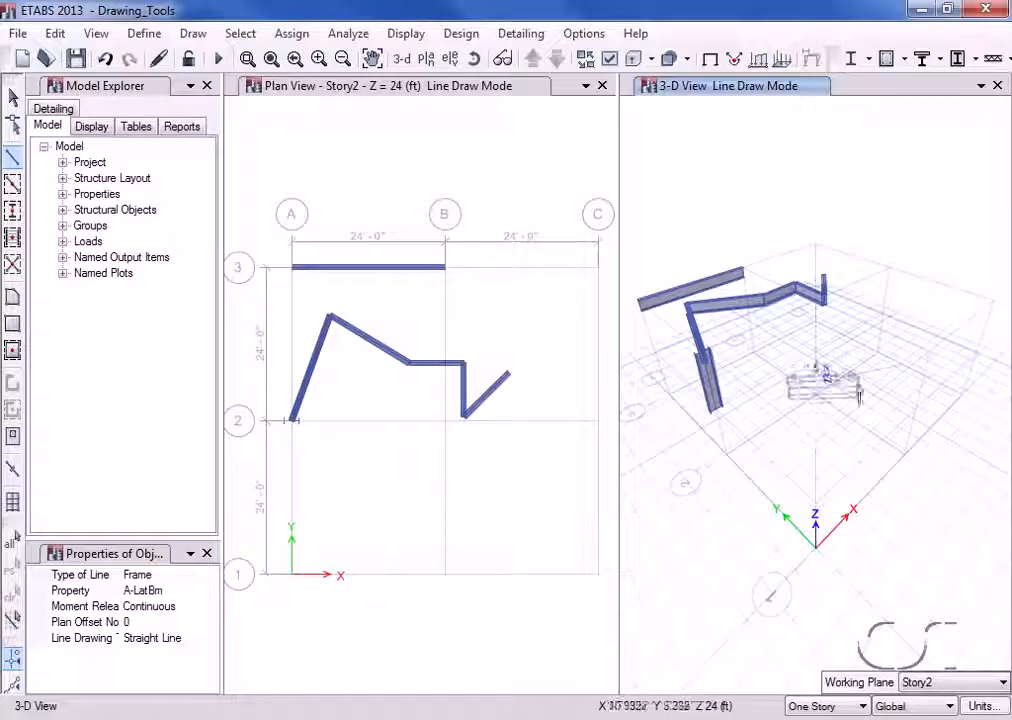
{"action": "left_click", "coordinate": [868, 400]}
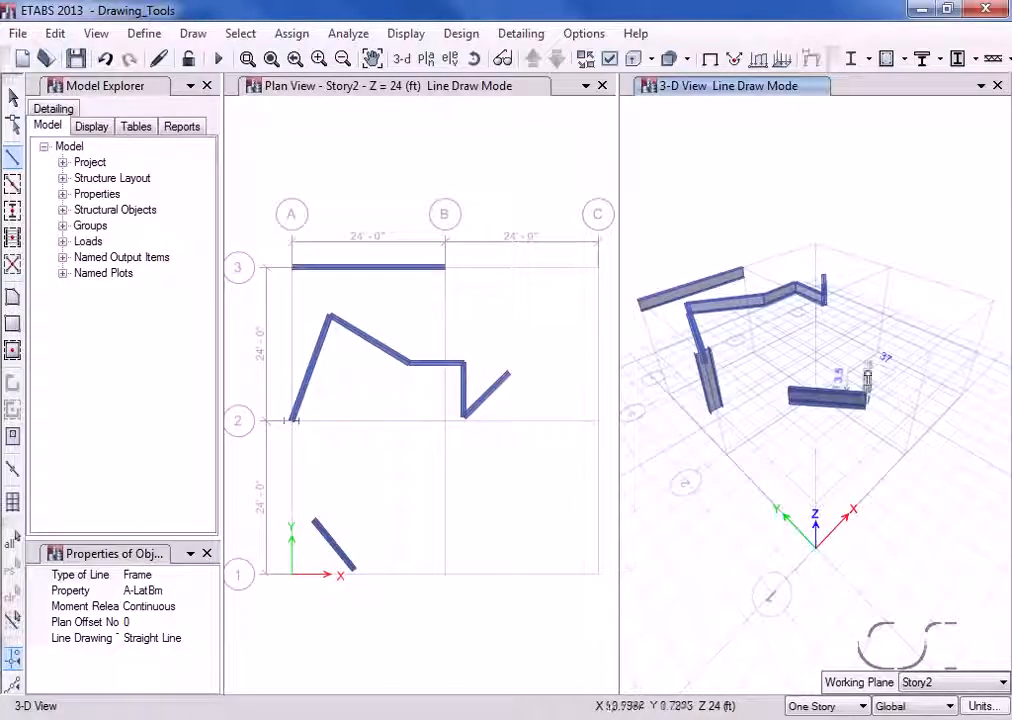
{"action": "left_click", "coordinate": [867, 339]}
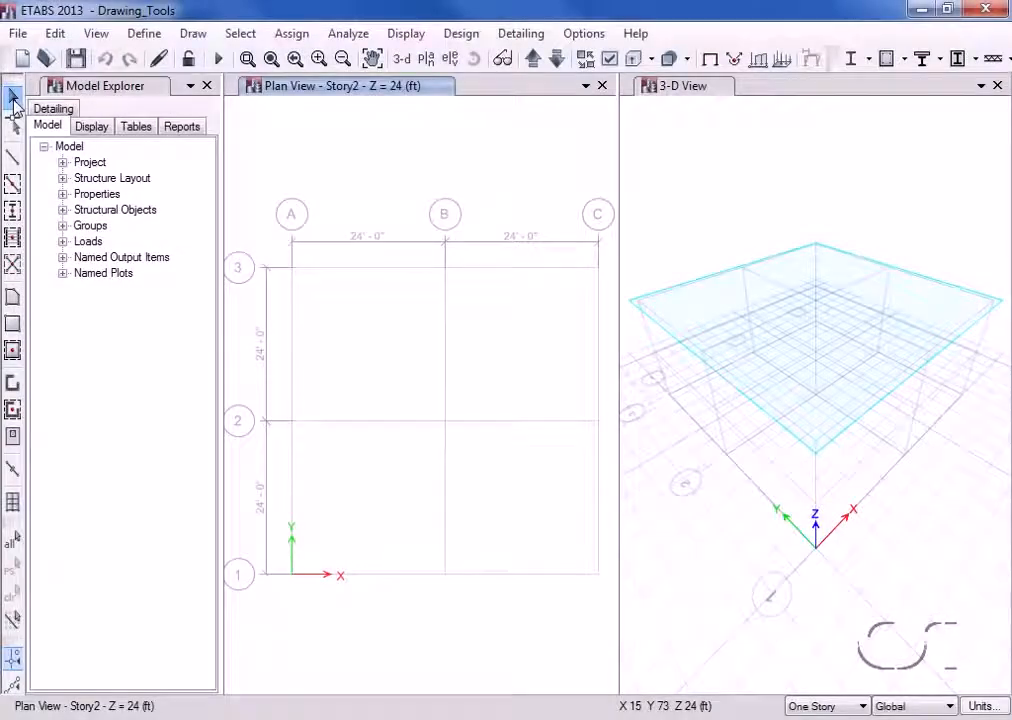
Step: Quick draw A-LatBm beams on Story2 along grid 3 between A and B, and around the bay B–C/2–3 by window
{"action": "left_click", "coordinate": [13, 183]}
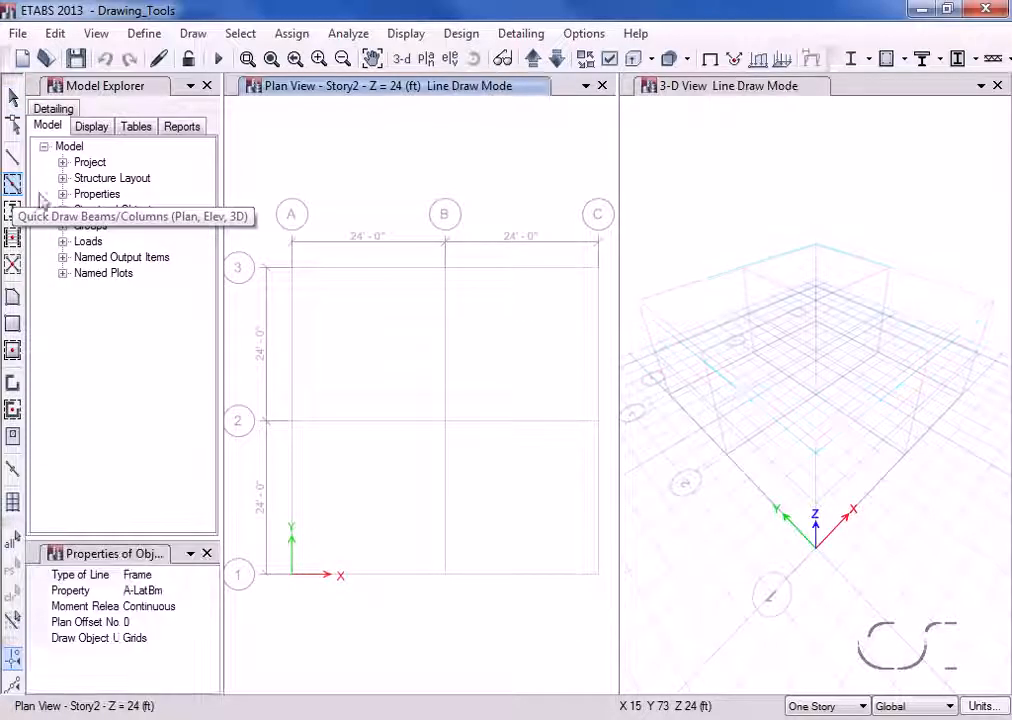
{"action": "left_click", "coordinate": [345, 277]}
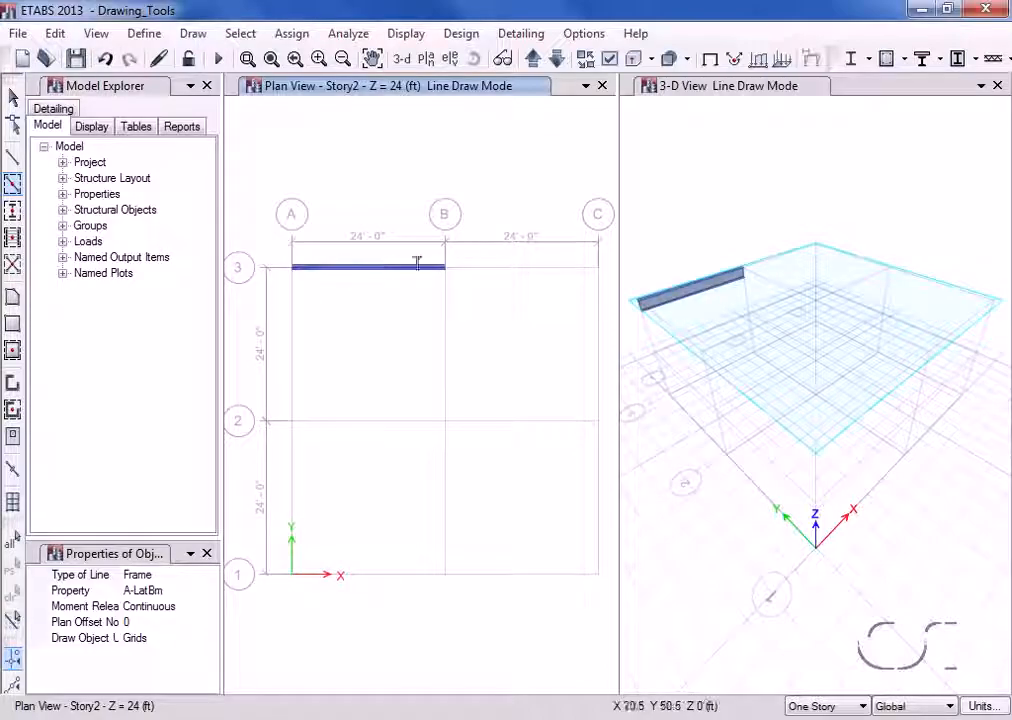
{"action": "mouse_move", "coordinate": [425, 251]}
{"action": "left_mouse_down"}
{"action": "mouse_move", "coordinate": [452, 422]}
{"action": "mouse_move", "coordinate": [584, 448]}
{"action": "mouse_move", "coordinate": [619, 441]}
{"action": "mouse_move", "coordinate": [608, 445]}
{"action": "left_mouse_up"}
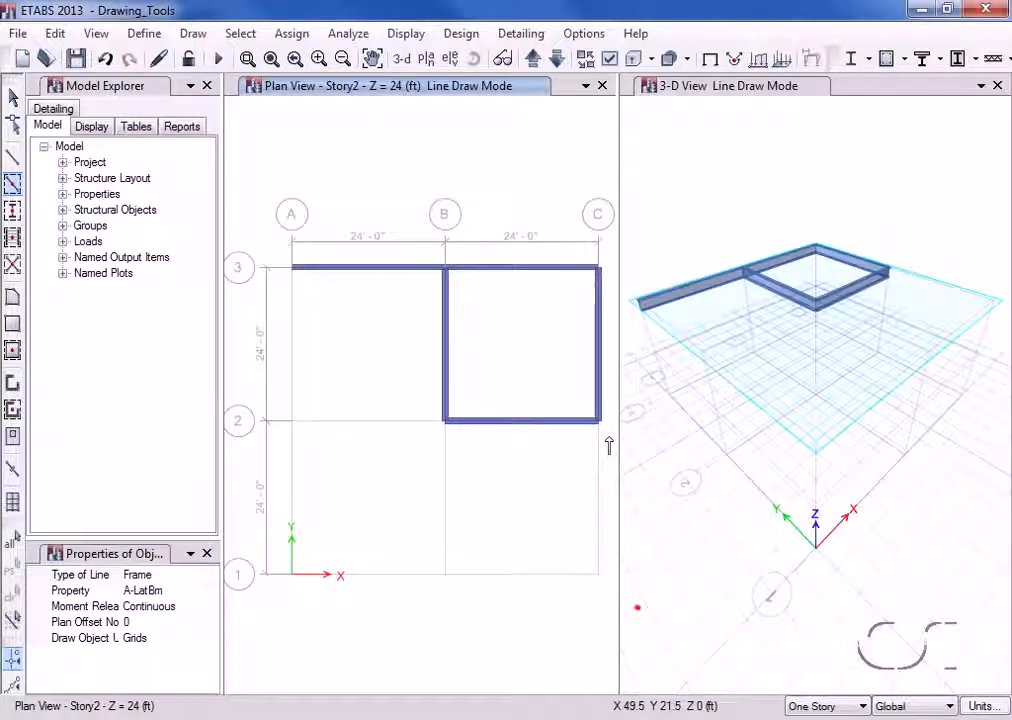
Step: Switch drawing to All Stories and quick draw a beam on grid A between grids 2 and 3
{"action": "left_click", "coordinate": [811, 718]}
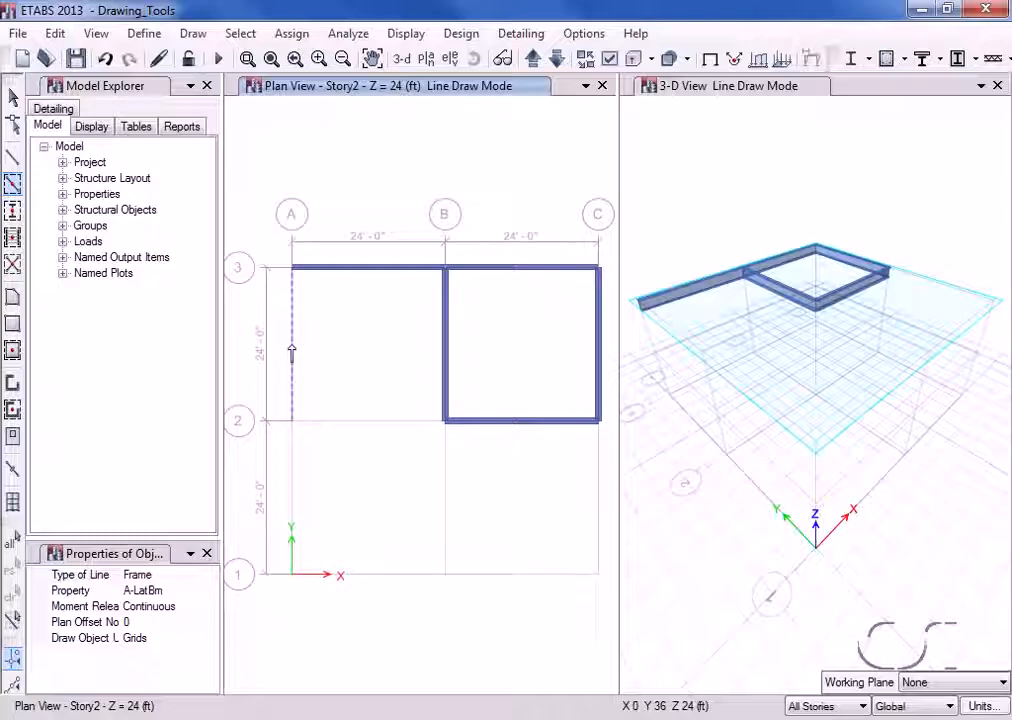
{"action": "left_click", "coordinate": [292, 348]}
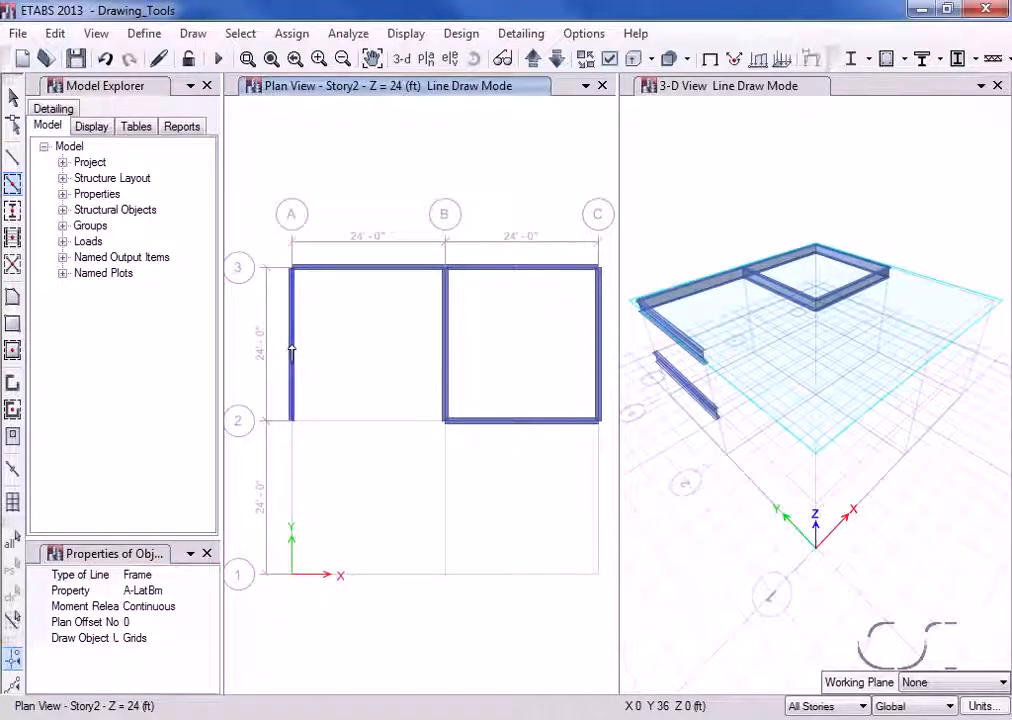
Step: In the 3-D view, quick draw the member at grid A-2, add further beams and columns by window near grid 1, and end drawing
{"action": "left_click", "coordinate": [705, 90]}
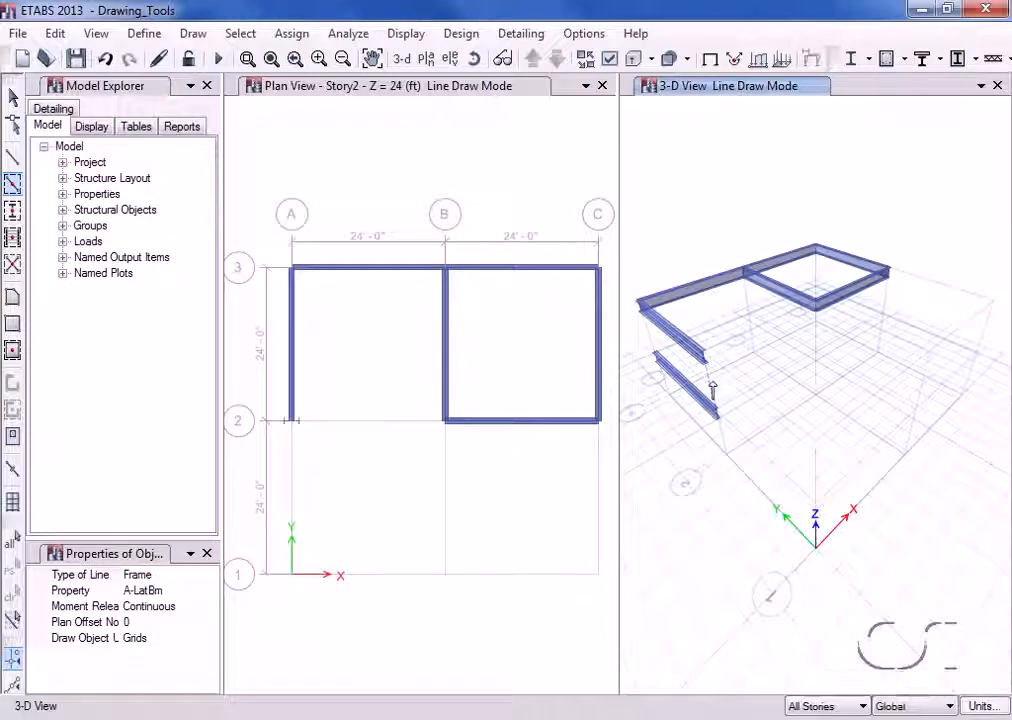
{"action": "left_click", "coordinate": [727, 457]}
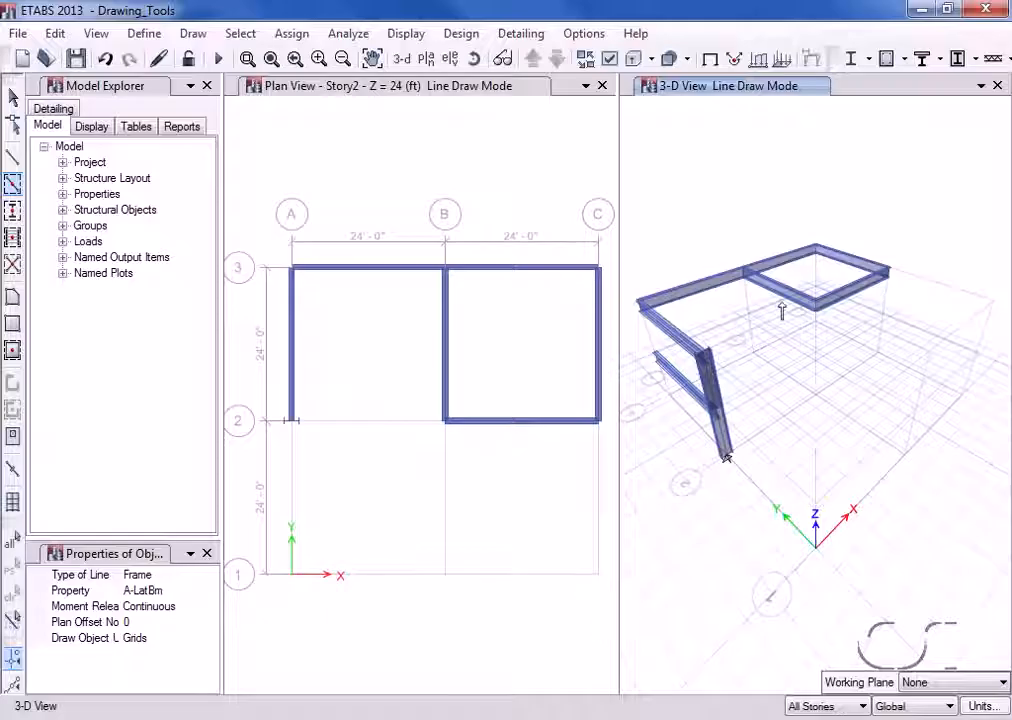
{"action": "mouse_move", "coordinate": [799, 476]}
{"action": "left_mouse_down"}
{"action": "mouse_move", "coordinate": [861, 554]}
{"action": "mouse_move", "coordinate": [947, 553]}
{"action": "left_mouse_up"}
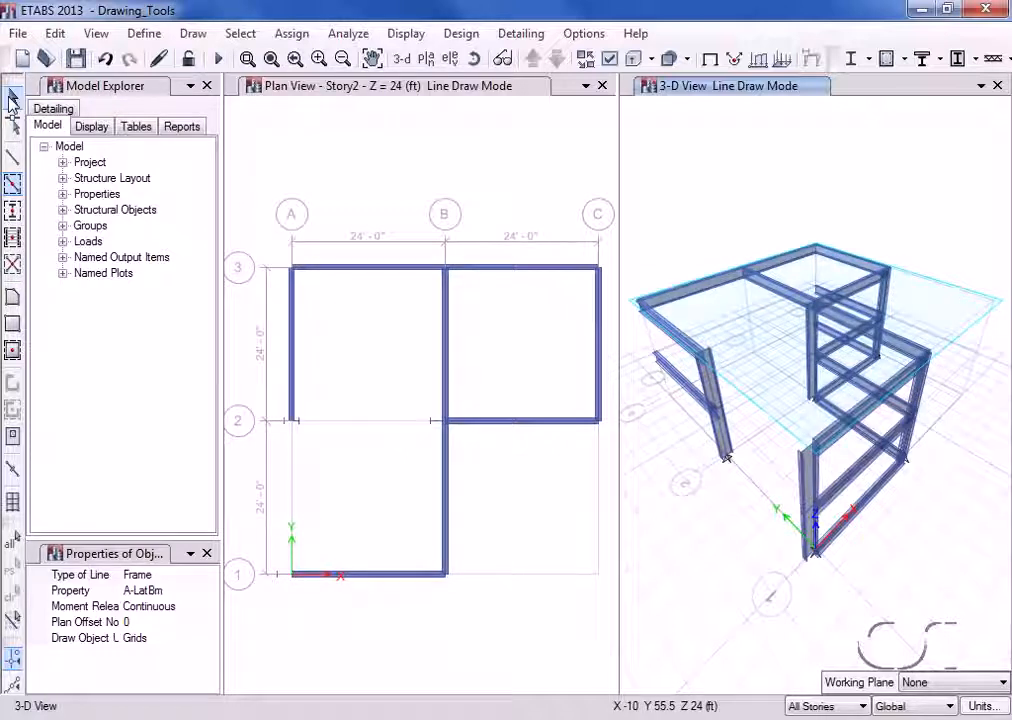
{"action": "left_click", "coordinate": [12, 97]}
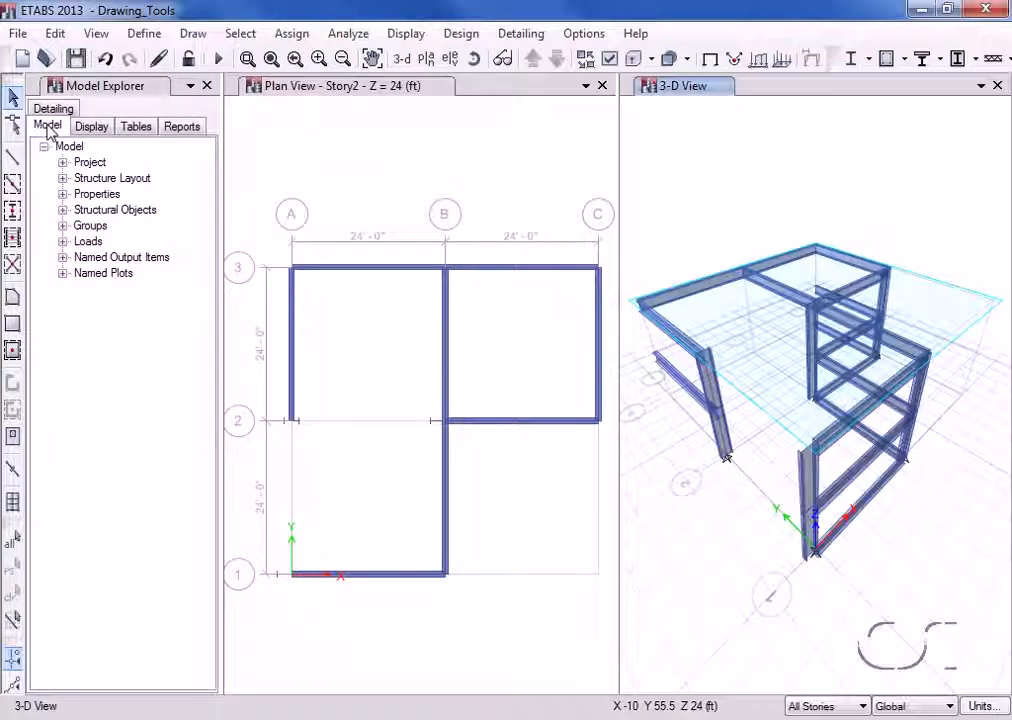
Step: Assign frame section W10X33 to the grid 3 beam between A and B and W12X14 to the grid B beam between 2 and 3
{"action": "left_click", "coordinate": [62, 194]}
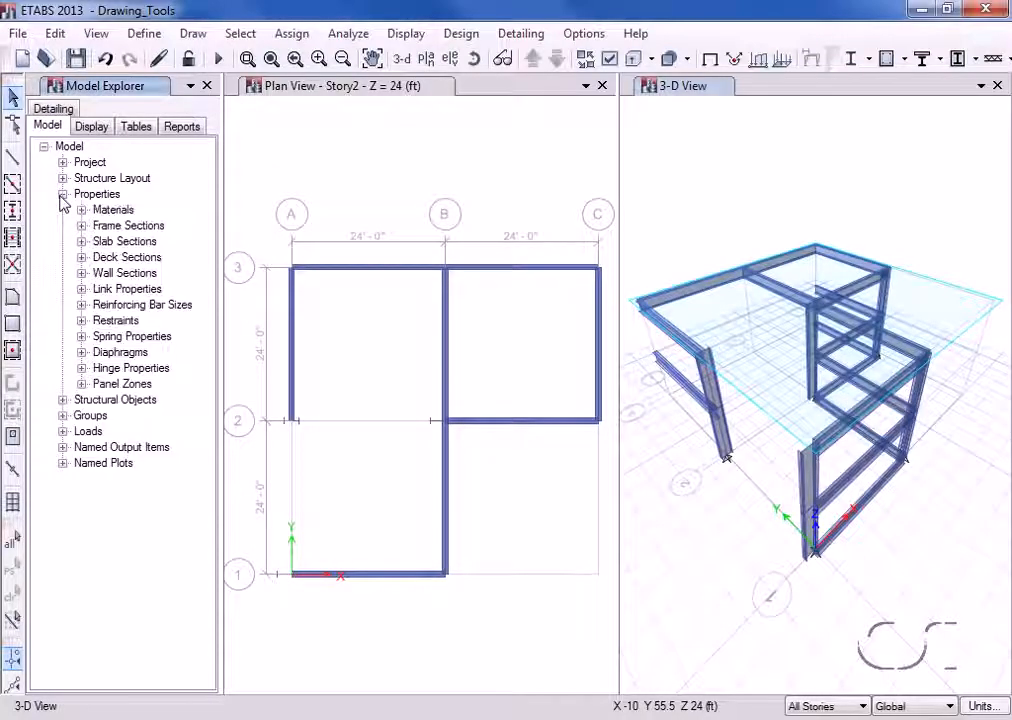
{"action": "left_click", "coordinate": [82, 226]}
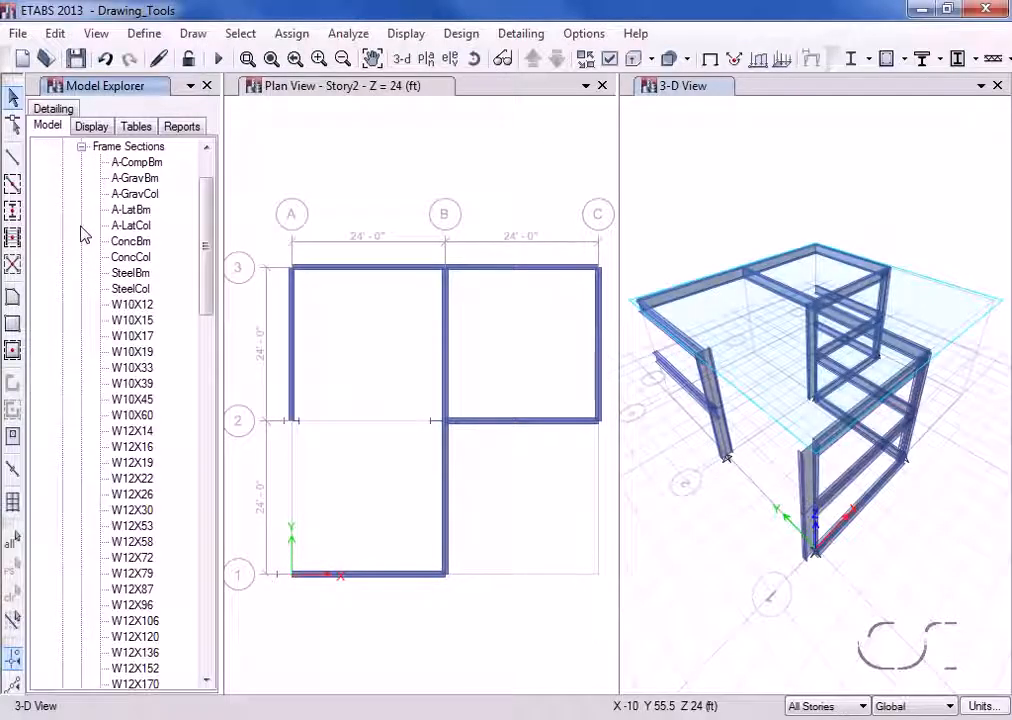
{"action": "left_click", "coordinate": [131, 368]}
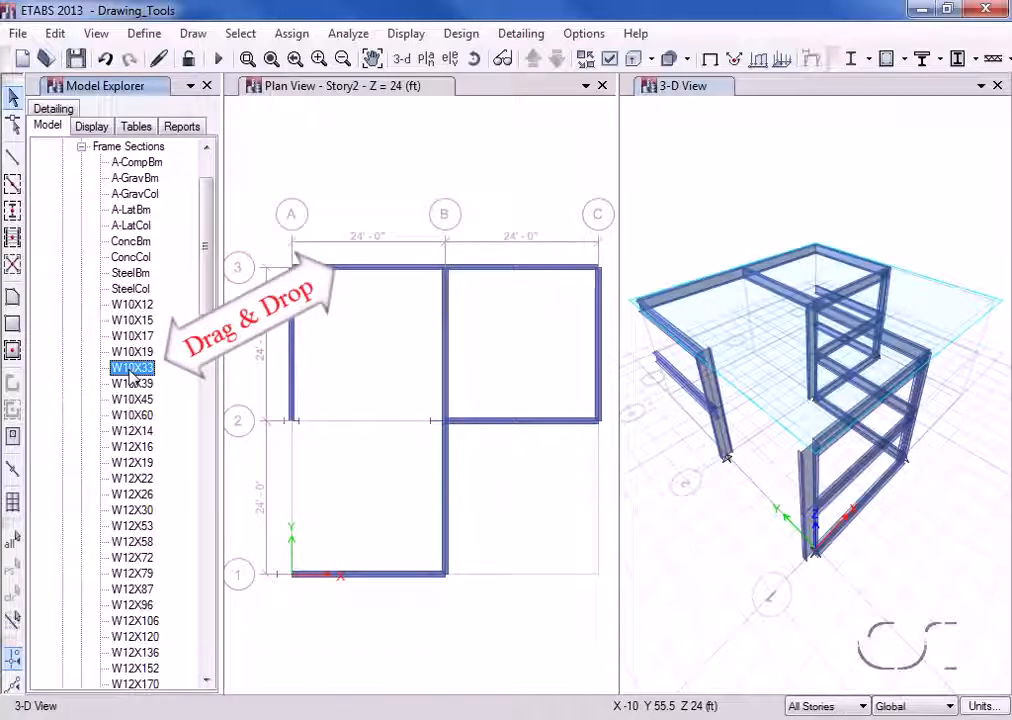
{"action": "left_click_drag", "start_coordinate": [130, 372], "coordinate": [374, 276]}
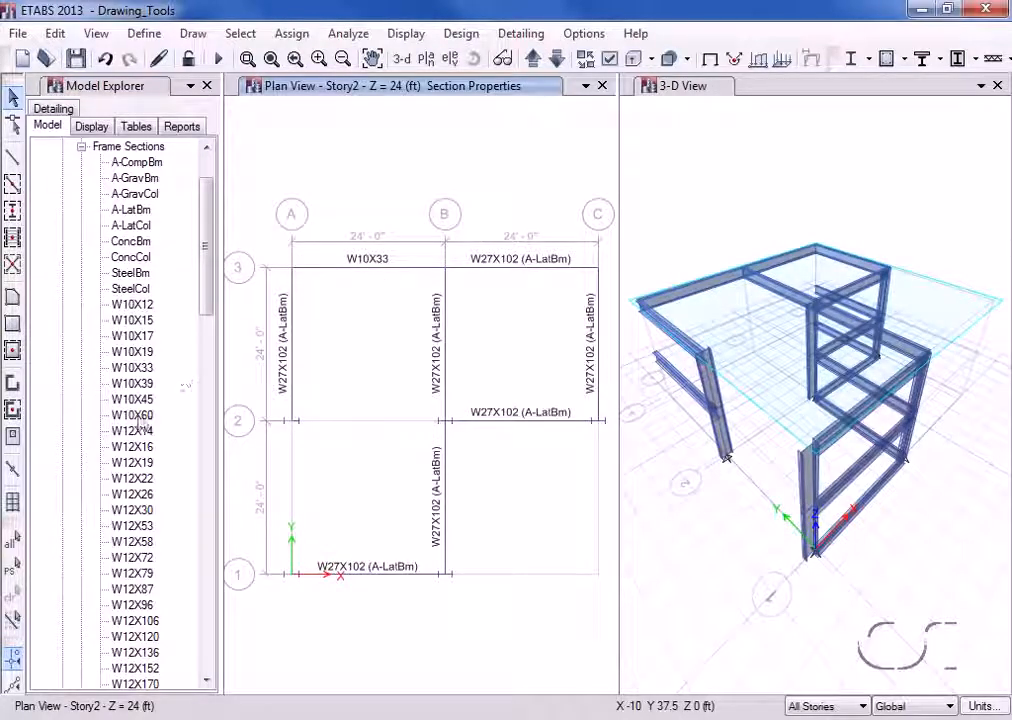
{"action": "left_click_drag", "start_coordinate": [132, 430], "coordinate": [446, 364]}
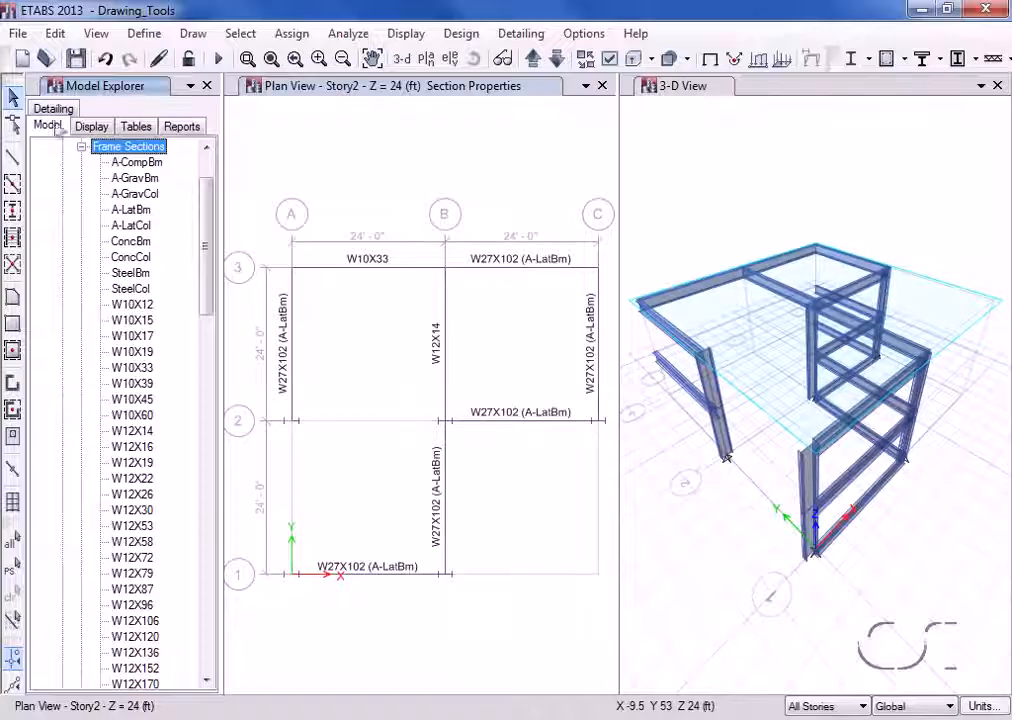
{"action": "left_click", "coordinate": [10, 101]}
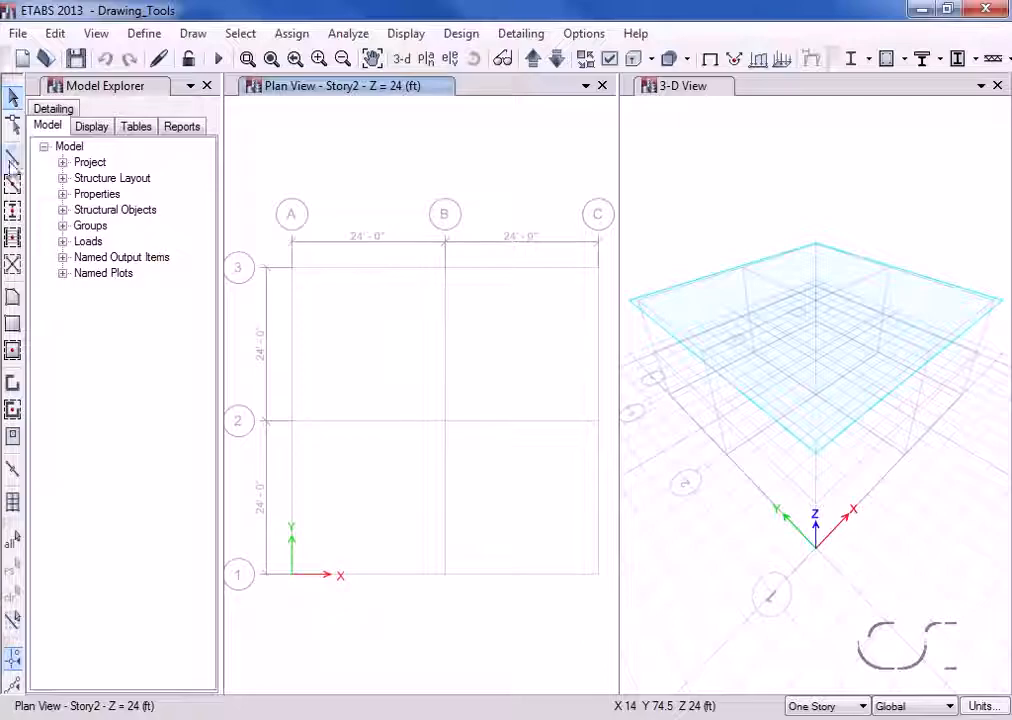
Step: Quick draw A-LatCol columns in plan: three freehand ones in bay A–B/2–3 and, by window, one at each of B-2, B-3, C-2 and C-3
{"action": "left_click", "coordinate": [13, 212]}
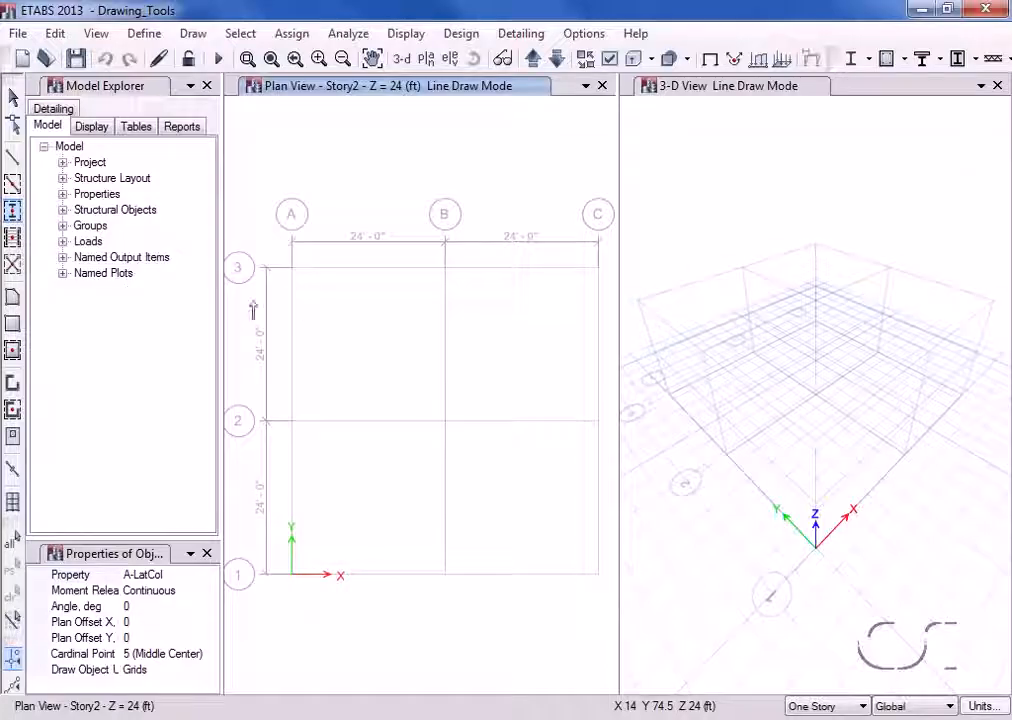
{"action": "left_click", "coordinate": [315, 297]}
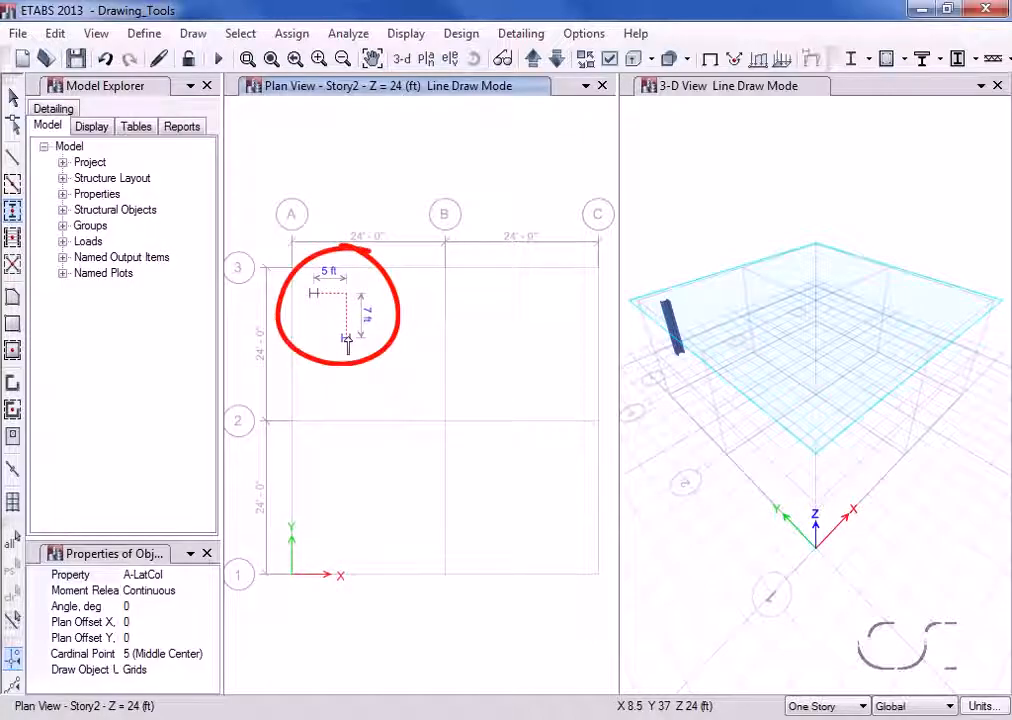
{"action": "left_click", "coordinate": [346, 340]}
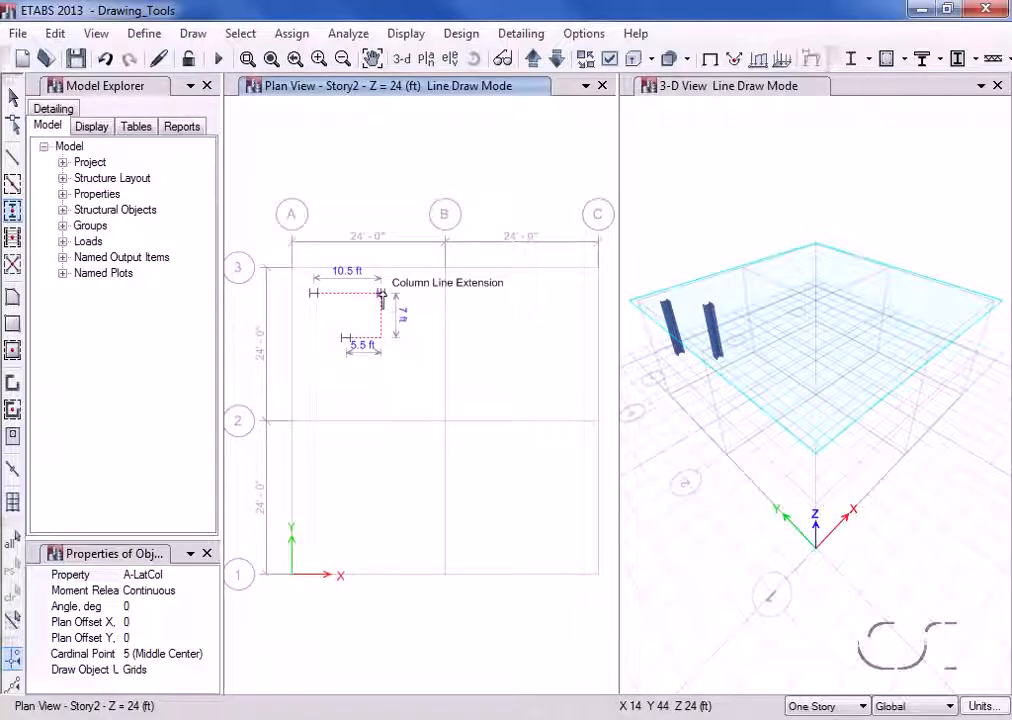
{"action": "left_click", "coordinate": [382, 298]}
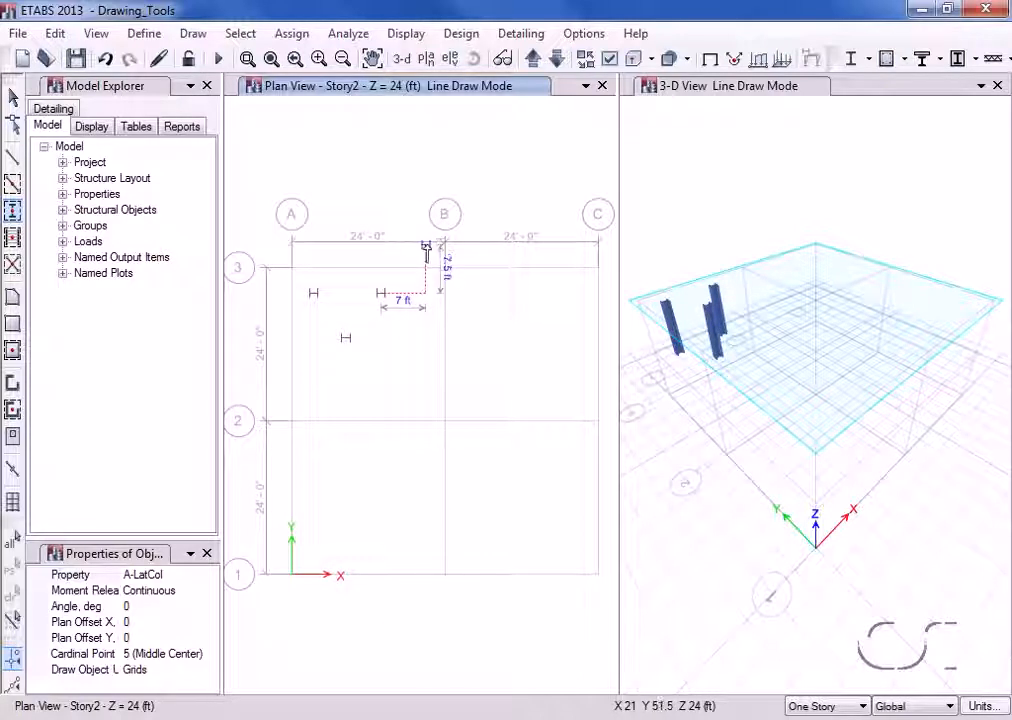
{"action": "left_click_drag", "start_coordinate": [438, 256], "coordinate": [612, 441]}
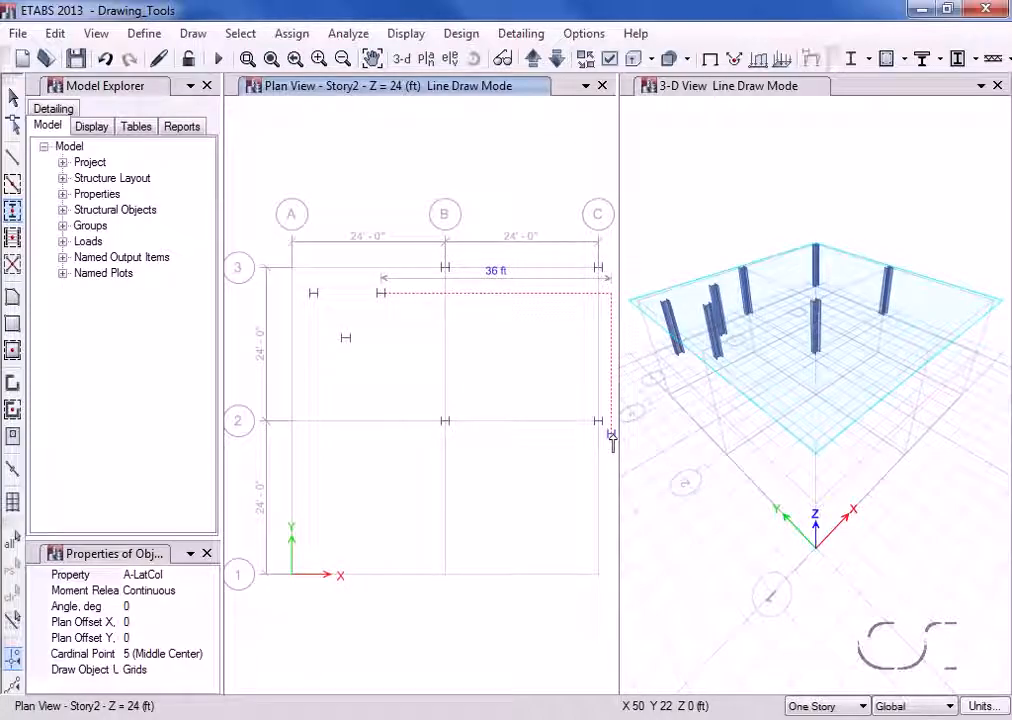
Step: In the 3-D view, quick draw a column at grid A-2, and place three freehand columns between grids 1 and 2 on the Story2 working plane
{"action": "left_click", "coordinate": [688, 92]}
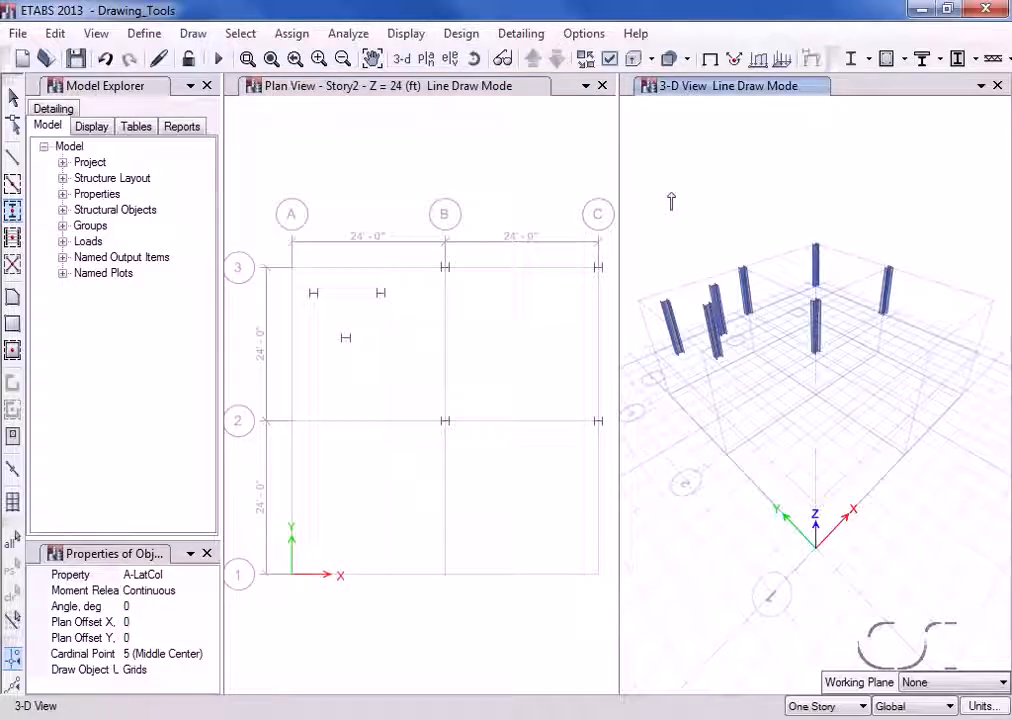
{"action": "left_click", "coordinate": [704, 360]}
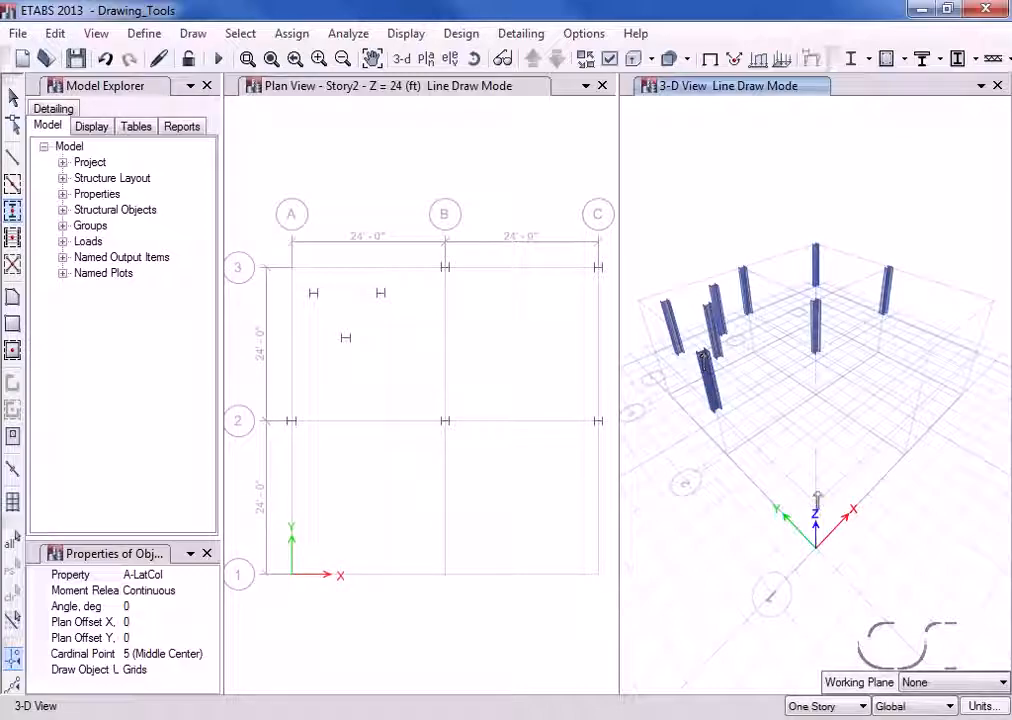
{"action": "left_click", "coordinate": [1000, 683]}
{"action": "left_click", "coordinate": [935, 712]}
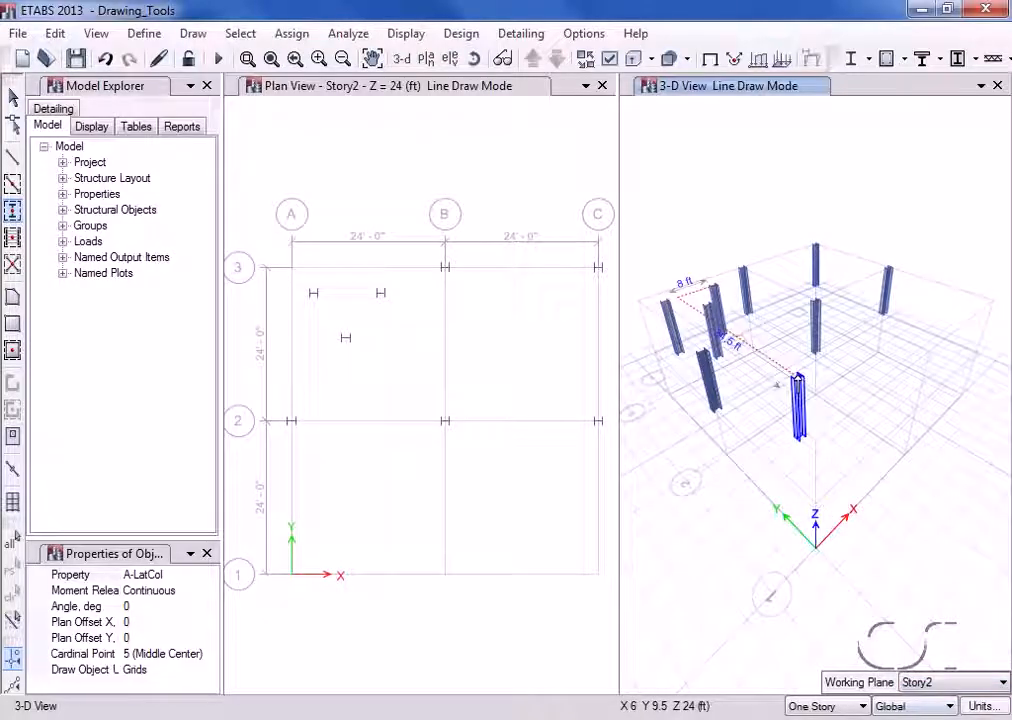
{"action": "left_click", "coordinate": [778, 384]}
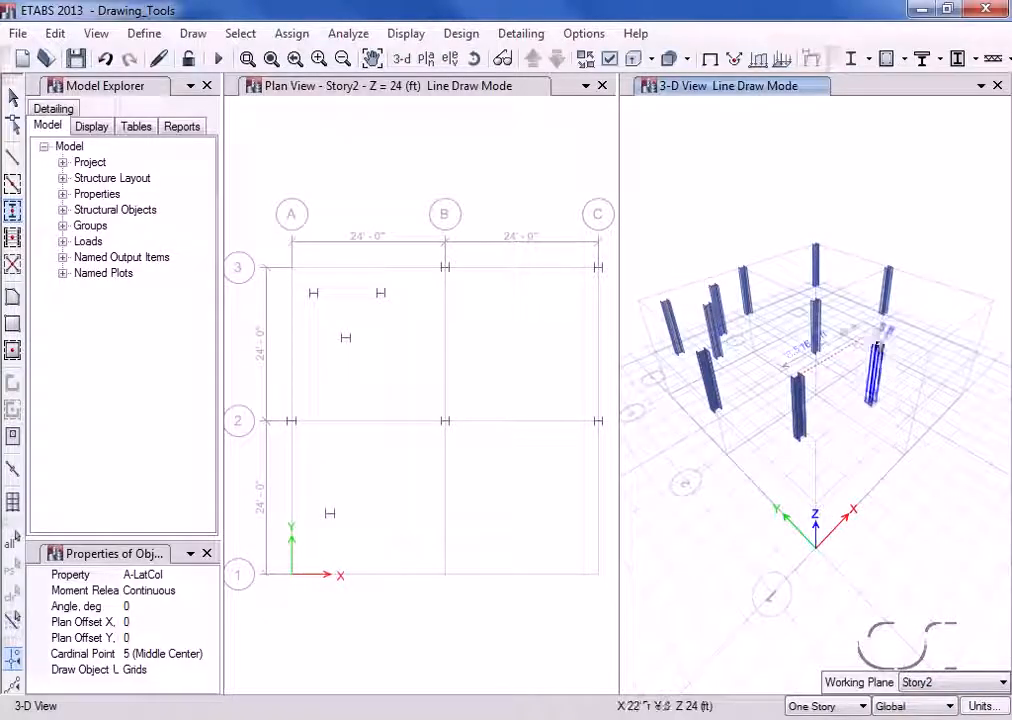
{"action": "left_click", "coordinate": [880, 336]}
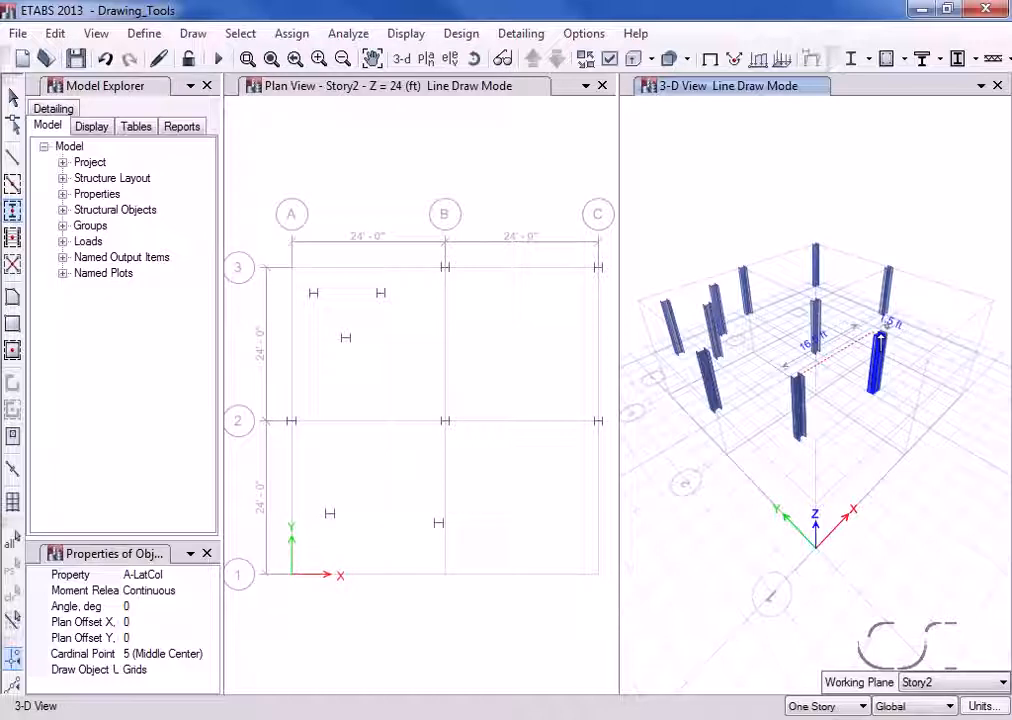
{"action": "left_click", "coordinate": [849, 310]}
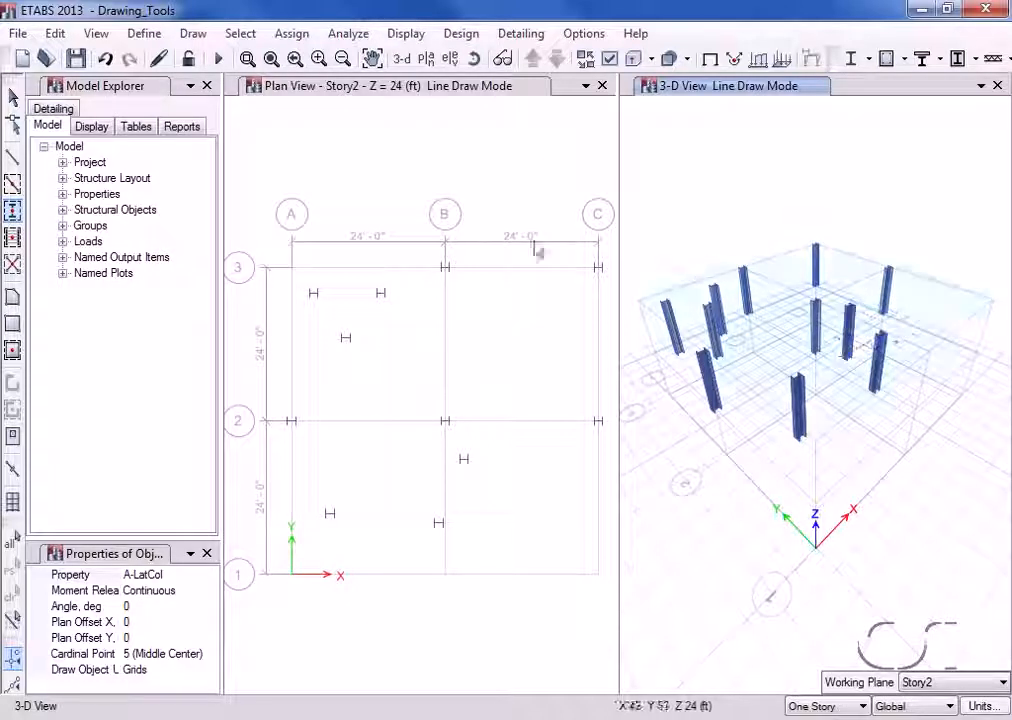
{"action": "left_click", "coordinate": [13, 99]}
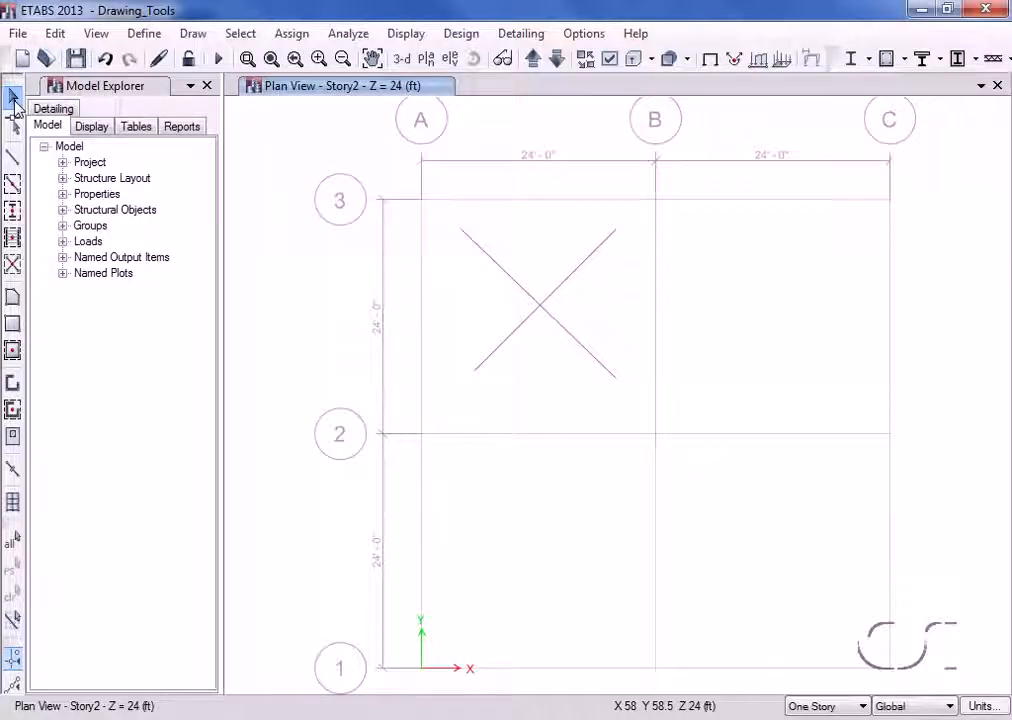
Step: Align the lower end joint of the diagonal beam nearest grid A to X-ordinate 0 ft
{"action": "left_click", "coordinate": [475, 374]}
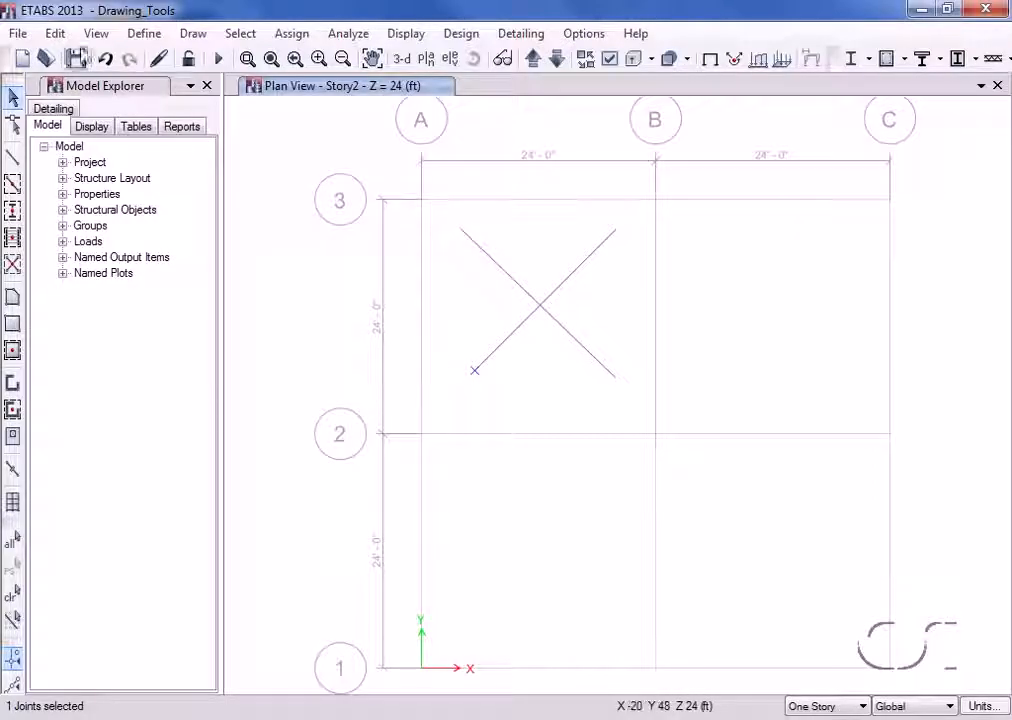
{"action": "left_click", "coordinate": [58, 33]}
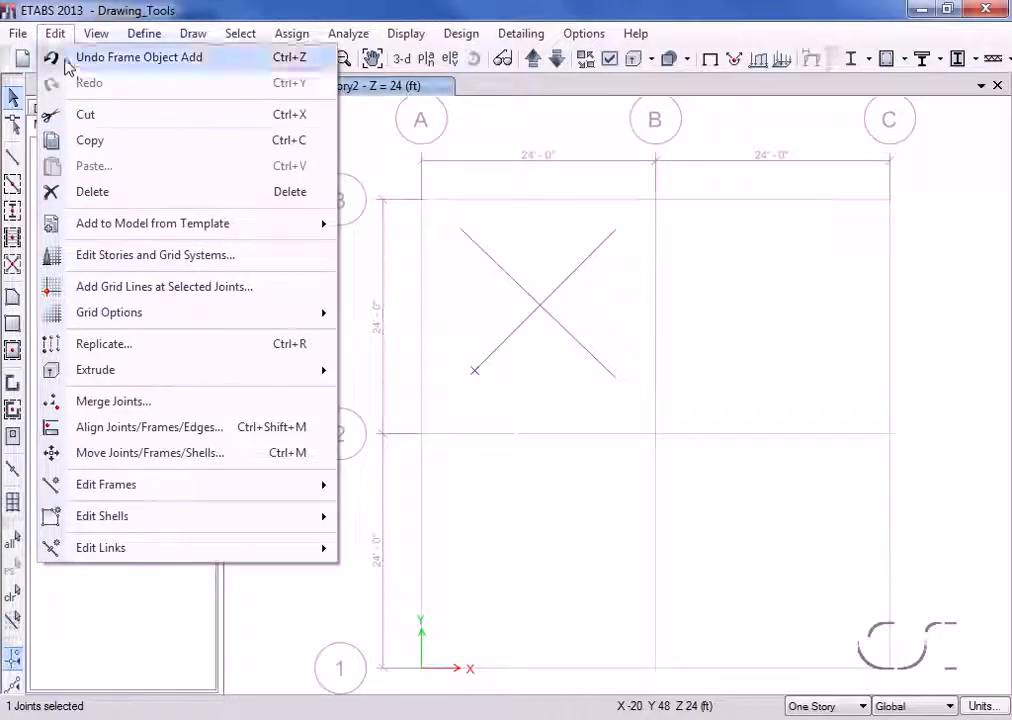
{"action": "left_click", "coordinate": [135, 433]}
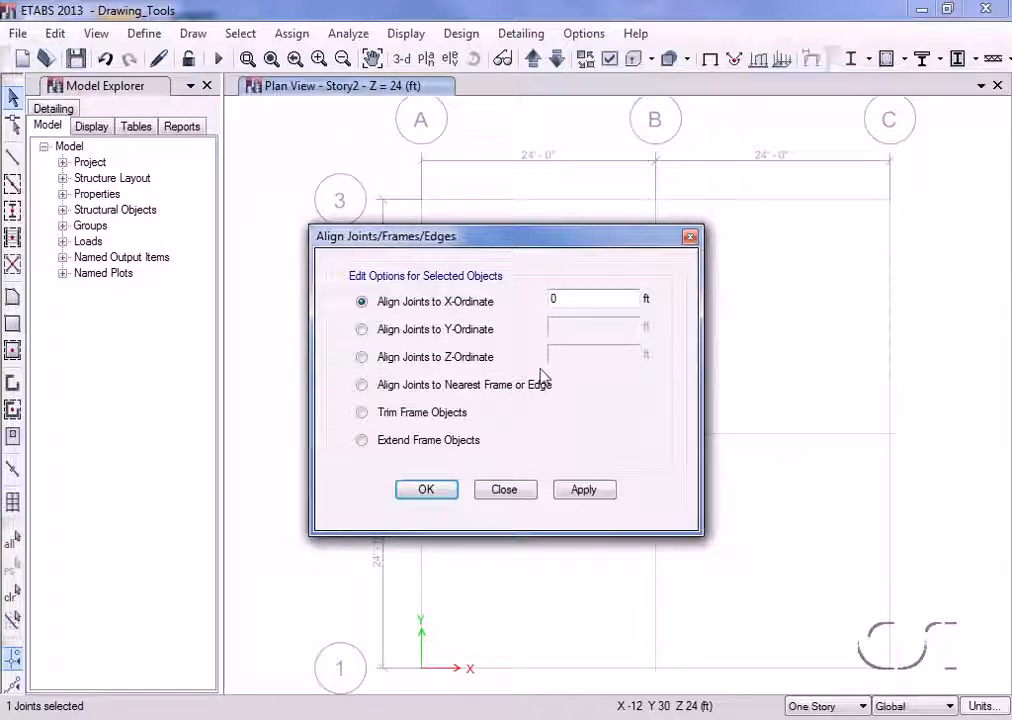
{"action": "left_click", "coordinate": [426, 489]}
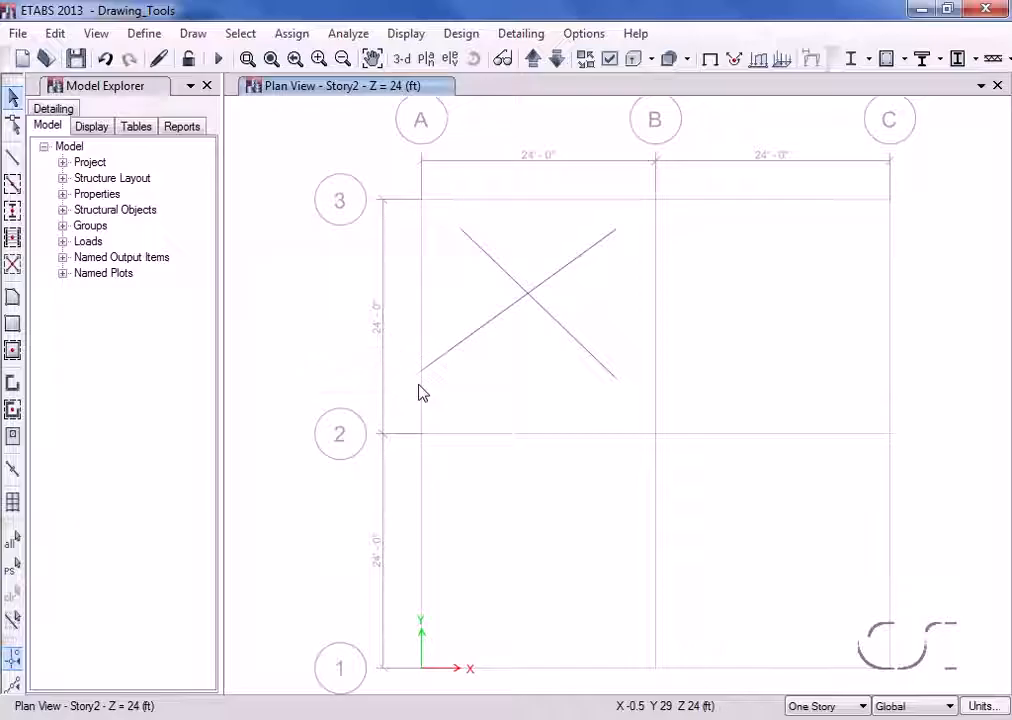
Step: Inspect the joint information at the same diagonal beam's upper end and close it without changes
{"action": "right_click", "coordinate": [616, 234]}
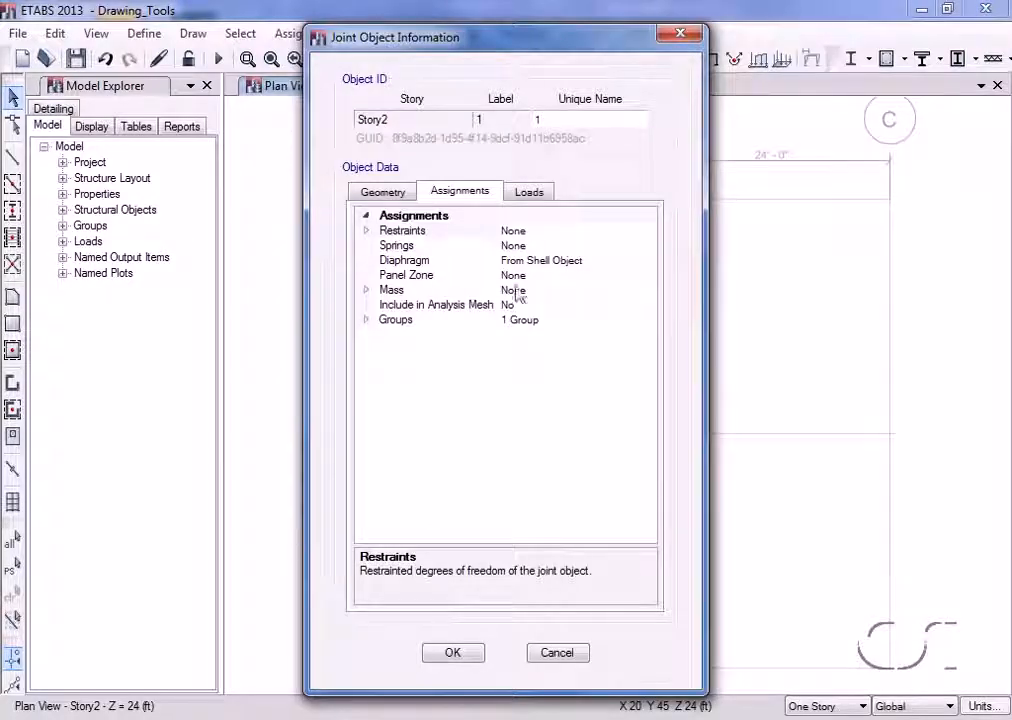
{"action": "left_click", "coordinate": [556, 652]}
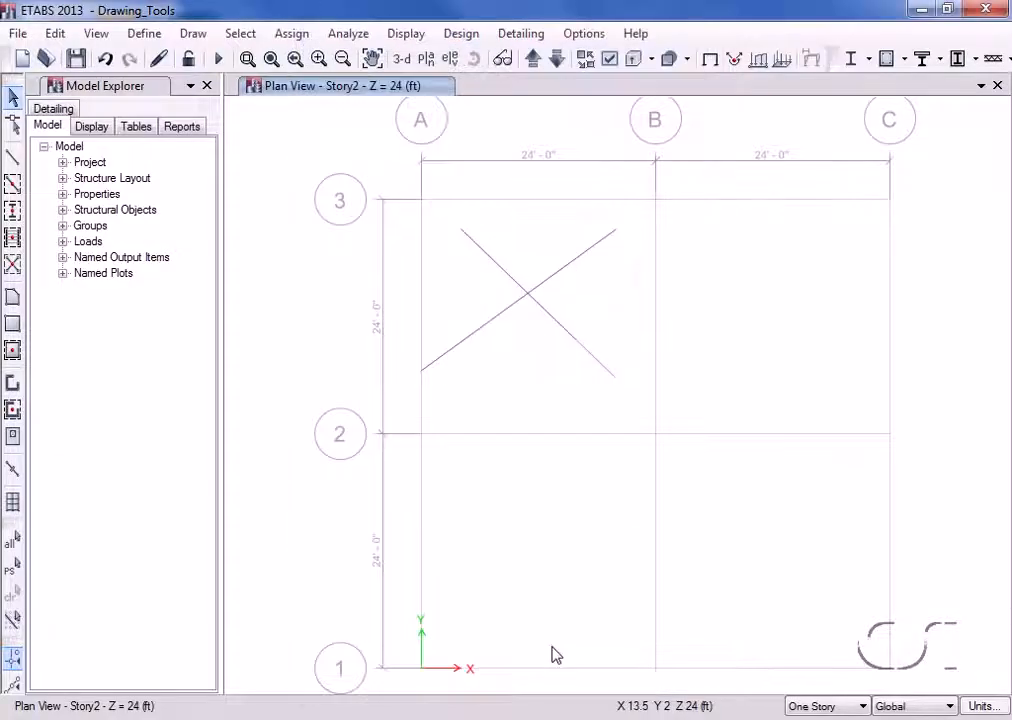
Step: Show the second Joint Coordinates table listed in the model tables' Structure Layout group
{"action": "left_click", "coordinate": [142, 130]}
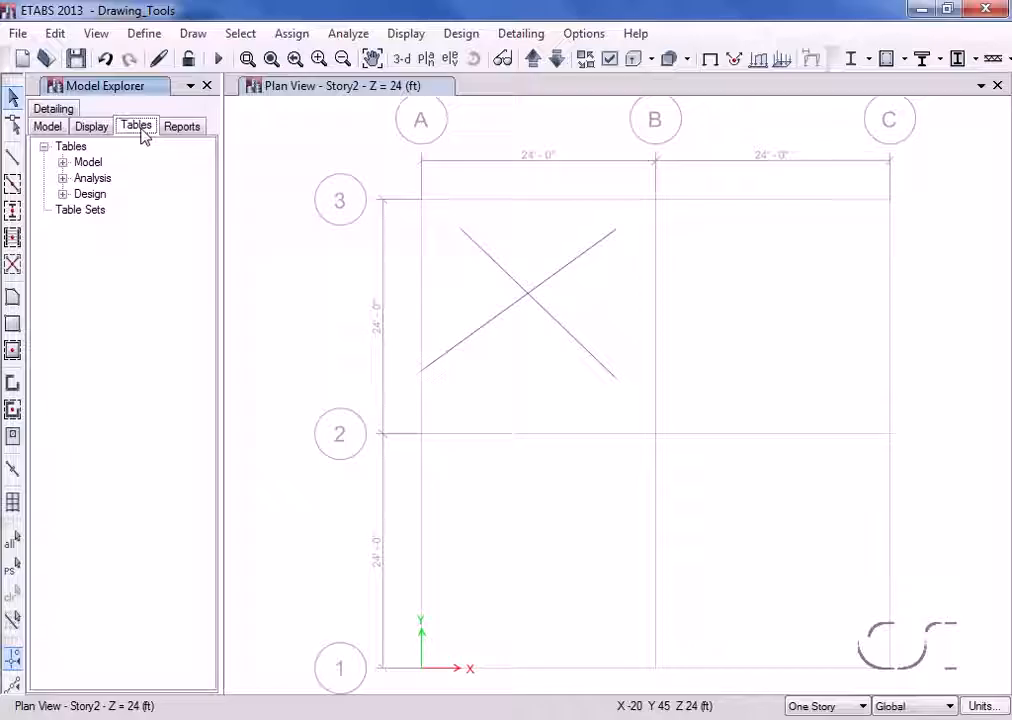
{"action": "left_click", "coordinate": [63, 163]}
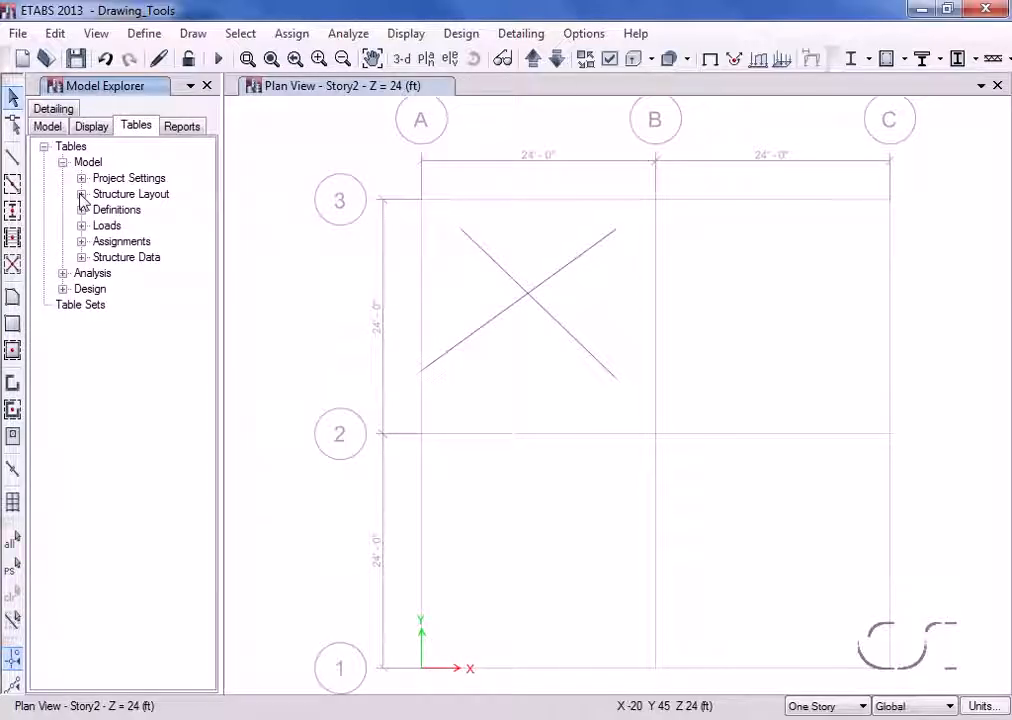
{"action": "left_click", "coordinate": [82, 195]}
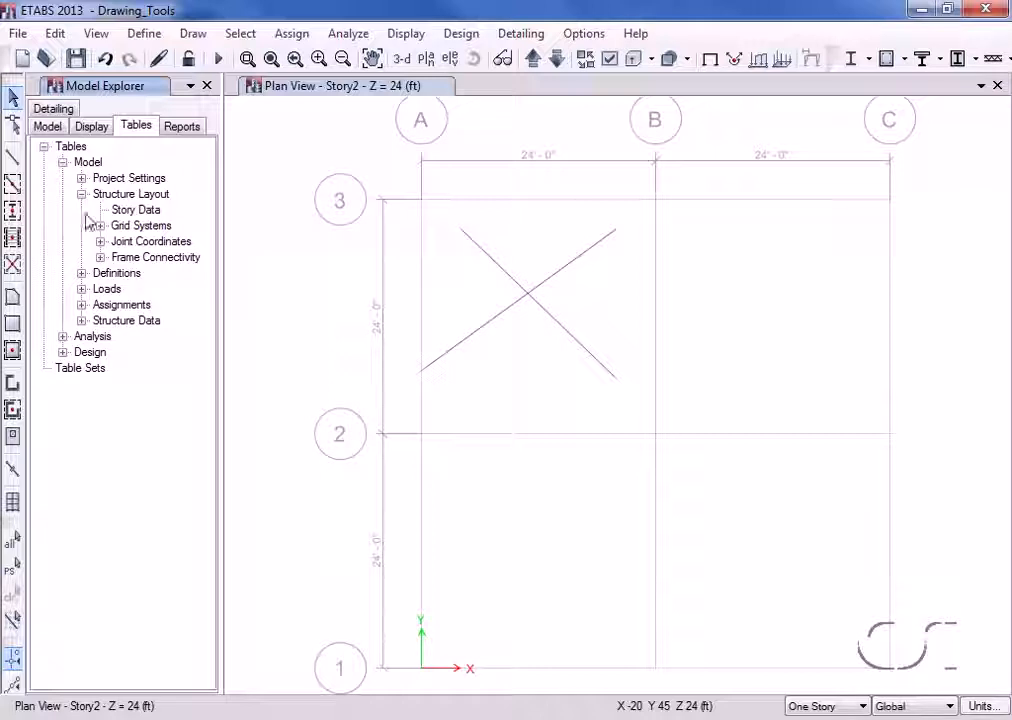
{"action": "left_click", "coordinate": [100, 242]}
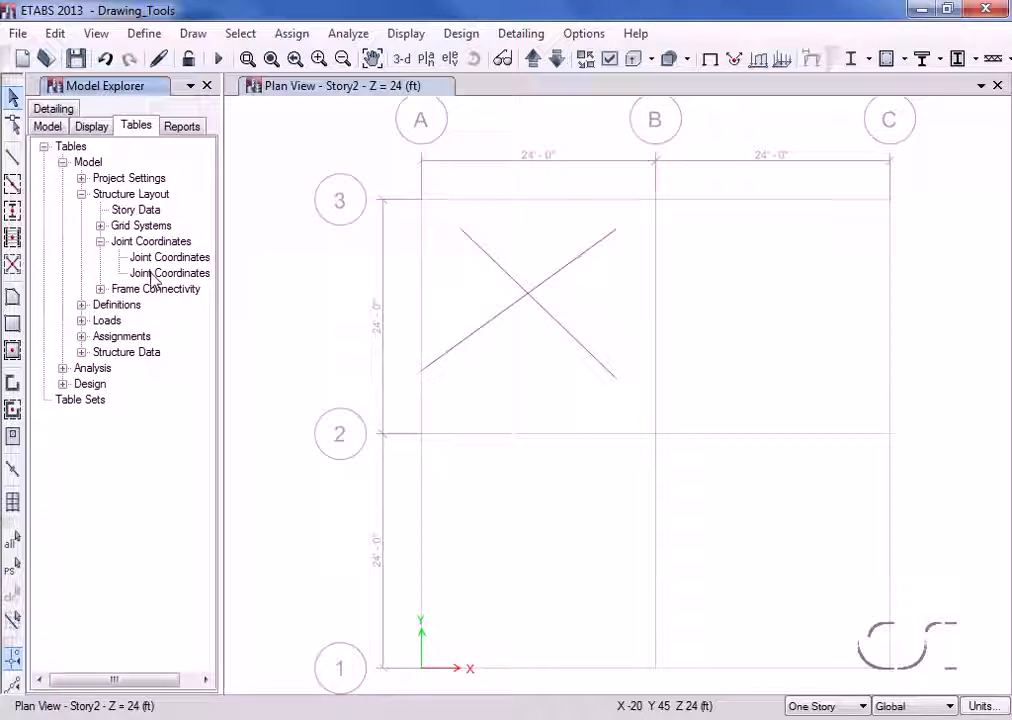
{"action": "left_click", "coordinate": [155, 274]}
{"action": "right_click", "coordinate": [155, 276]}
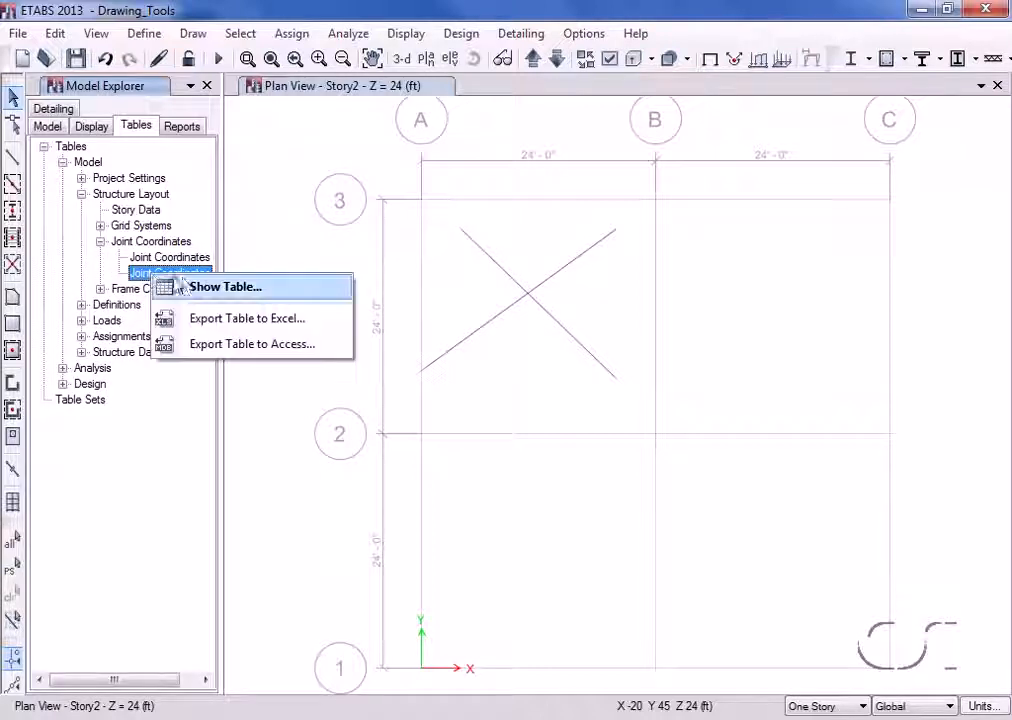
{"action": "left_click", "coordinate": [178, 286]}
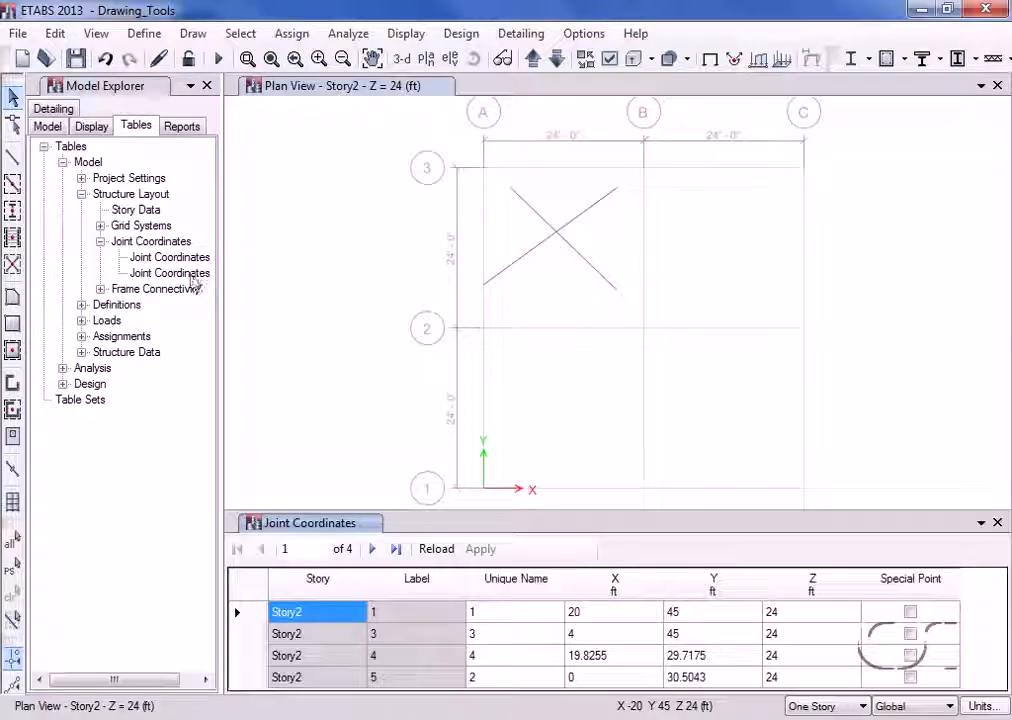
Step: Set the X coordinate of joint label 1 to 24 ft, apply the table edit and close the table
{"action": "left_click", "coordinate": [591, 620]}
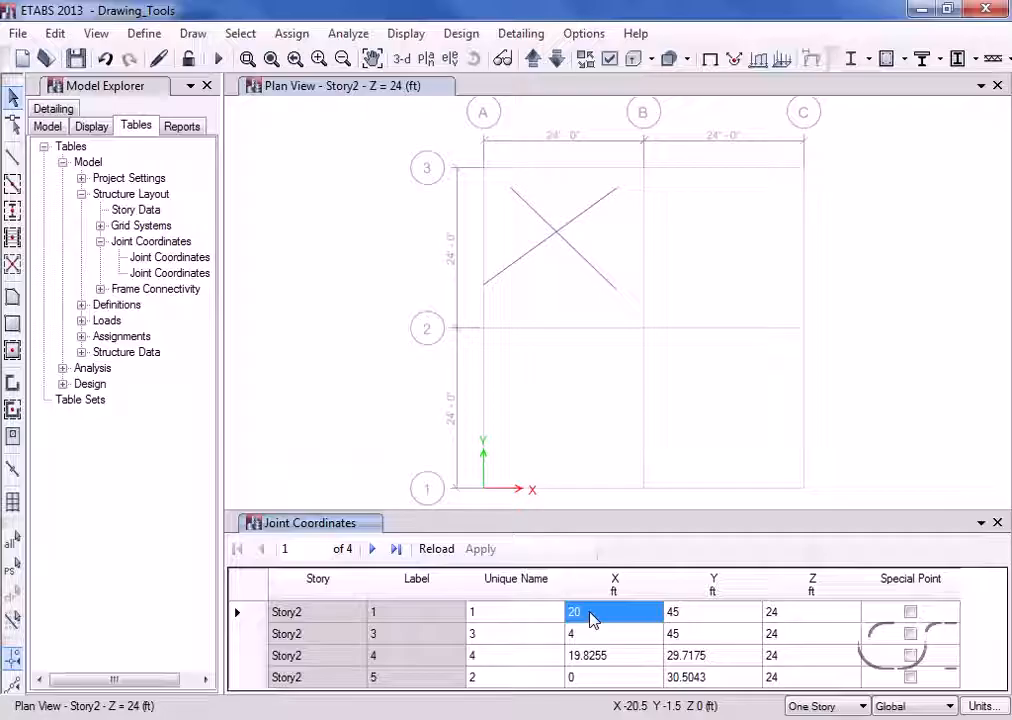
{"action": "type", "text": "24"}
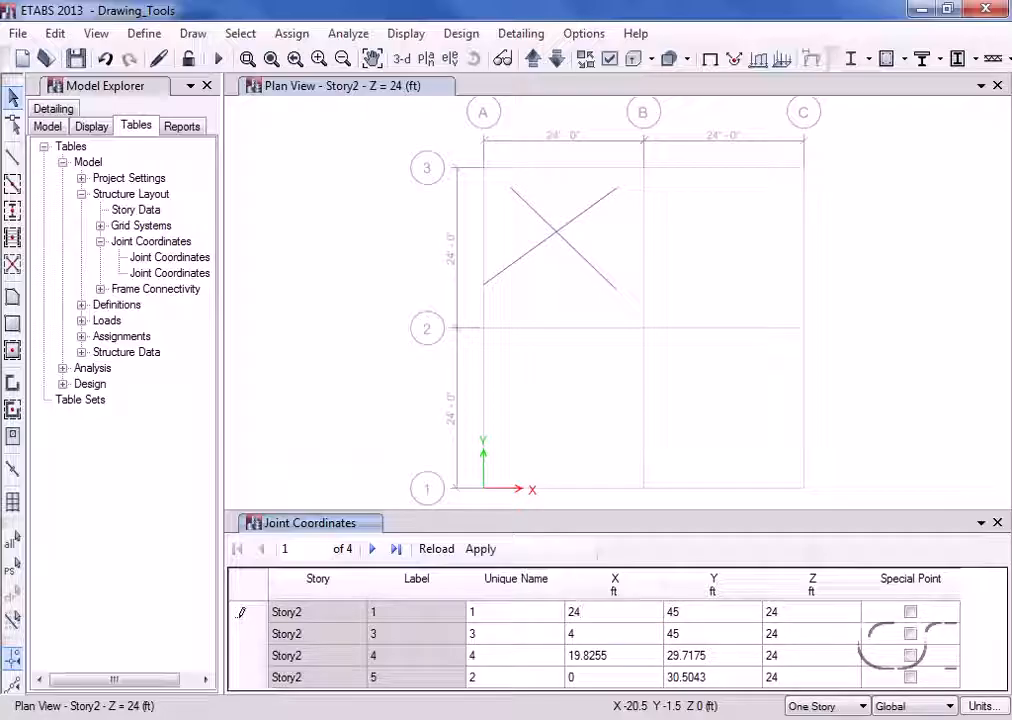
{"action": "key", "text": "Return"}
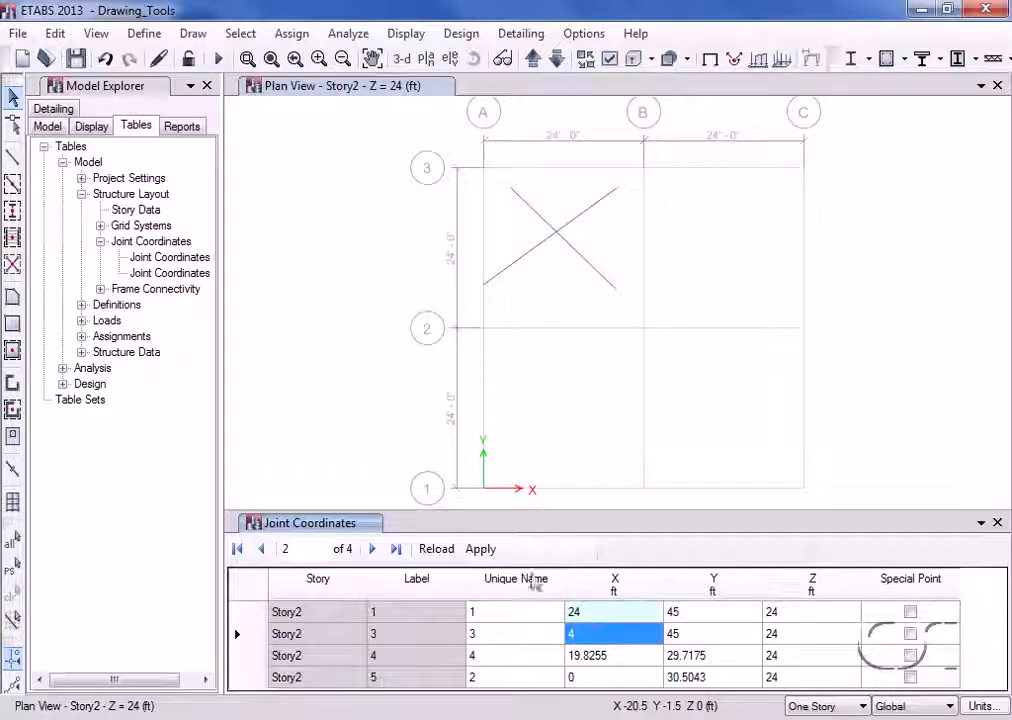
{"action": "left_click", "coordinate": [482, 552]}
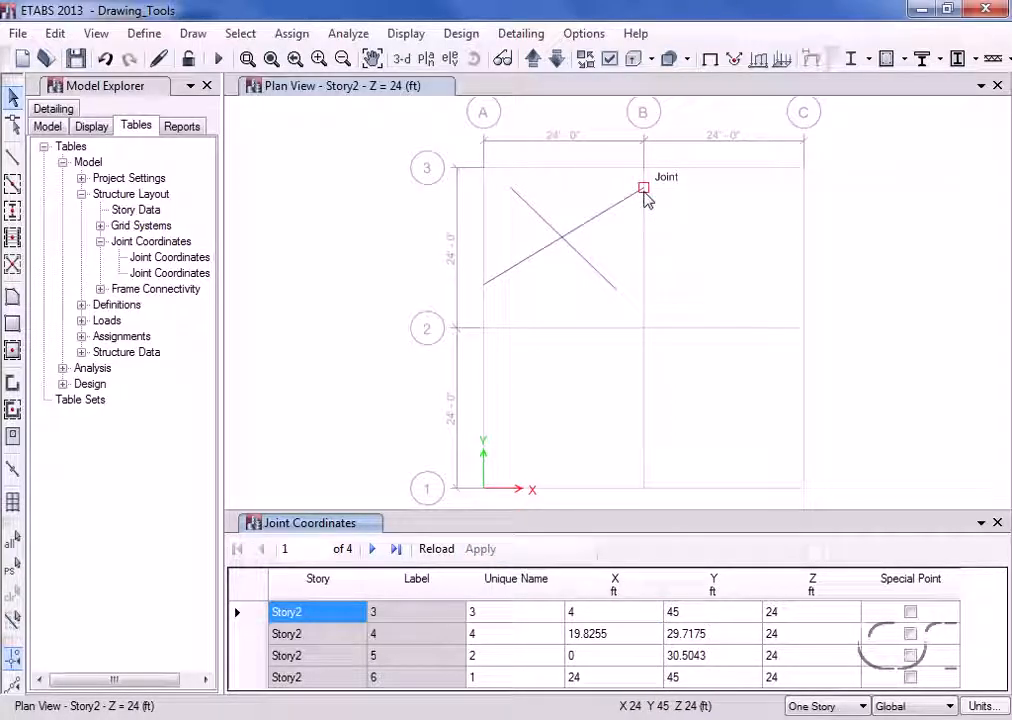
{"action": "left_click", "coordinate": [997, 523]}
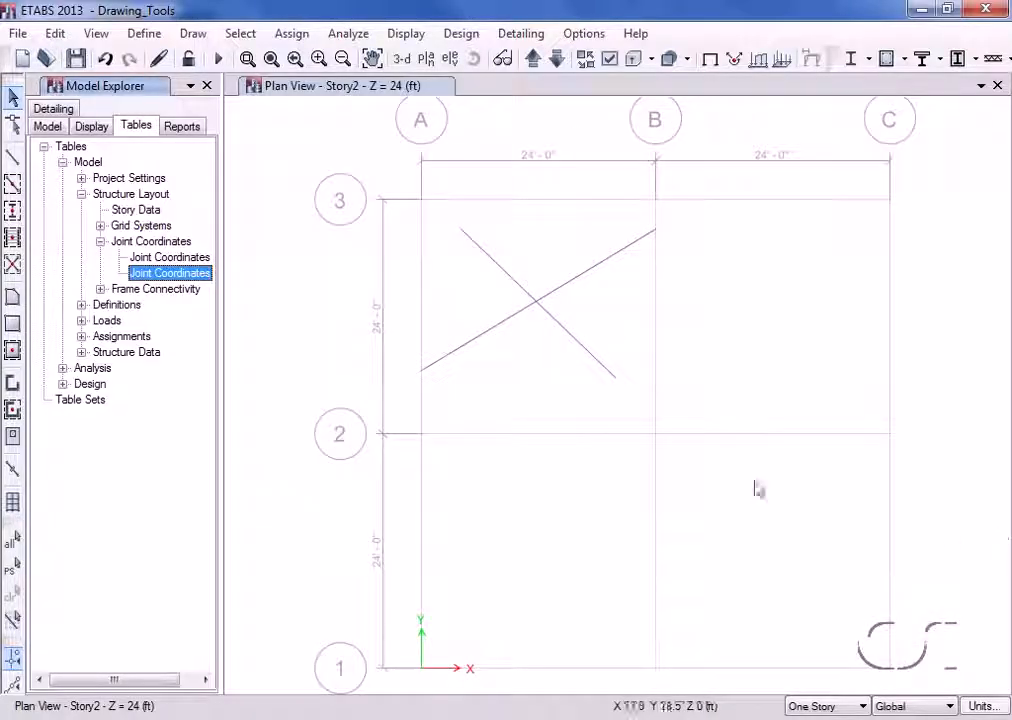
Step: Trim the diagonal beam spanning grids A to B back to the crossing beam, removing the part ending at its grid A joint
{"action": "left_click", "coordinate": [499, 330]}
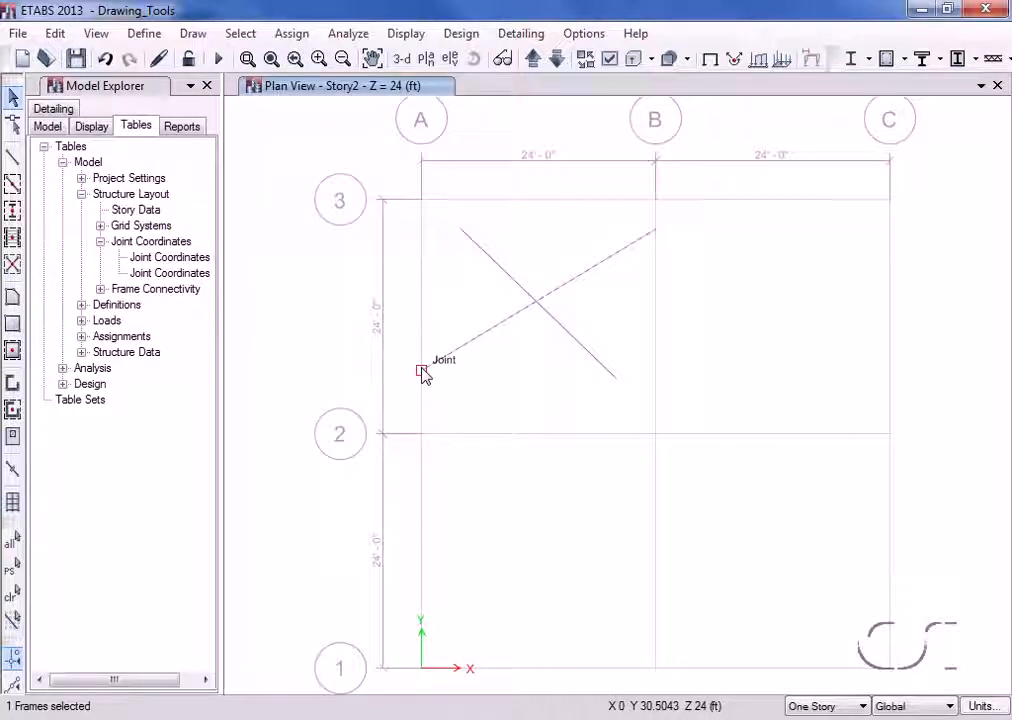
{"action": "left_click", "coordinate": [422, 372]}
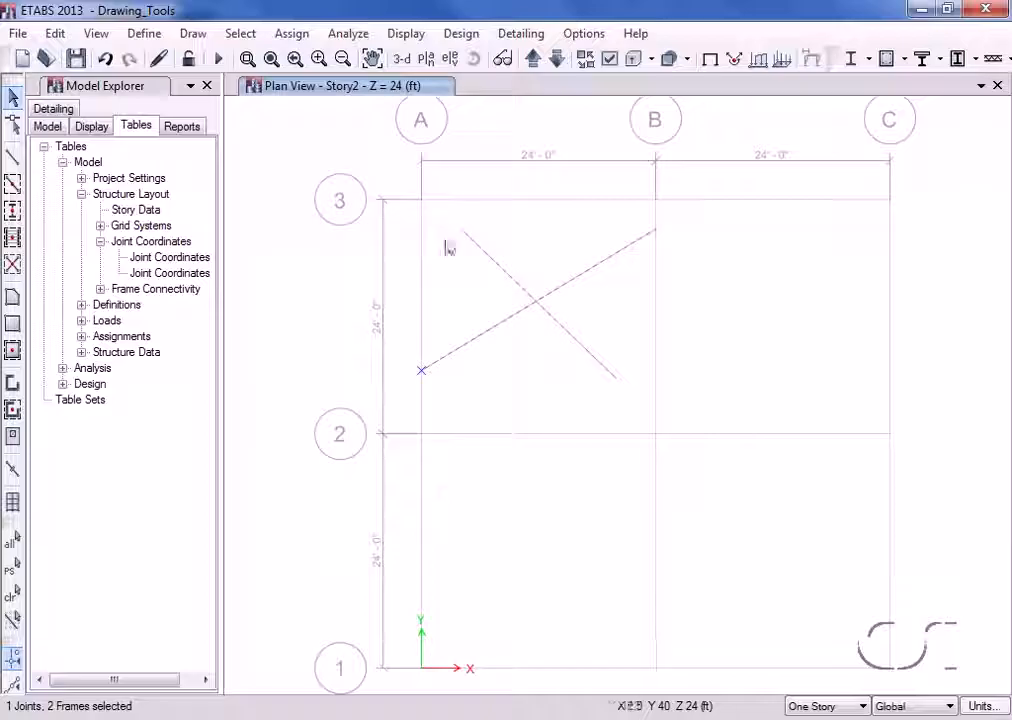
{"action": "left_click", "coordinate": [62, 36]}
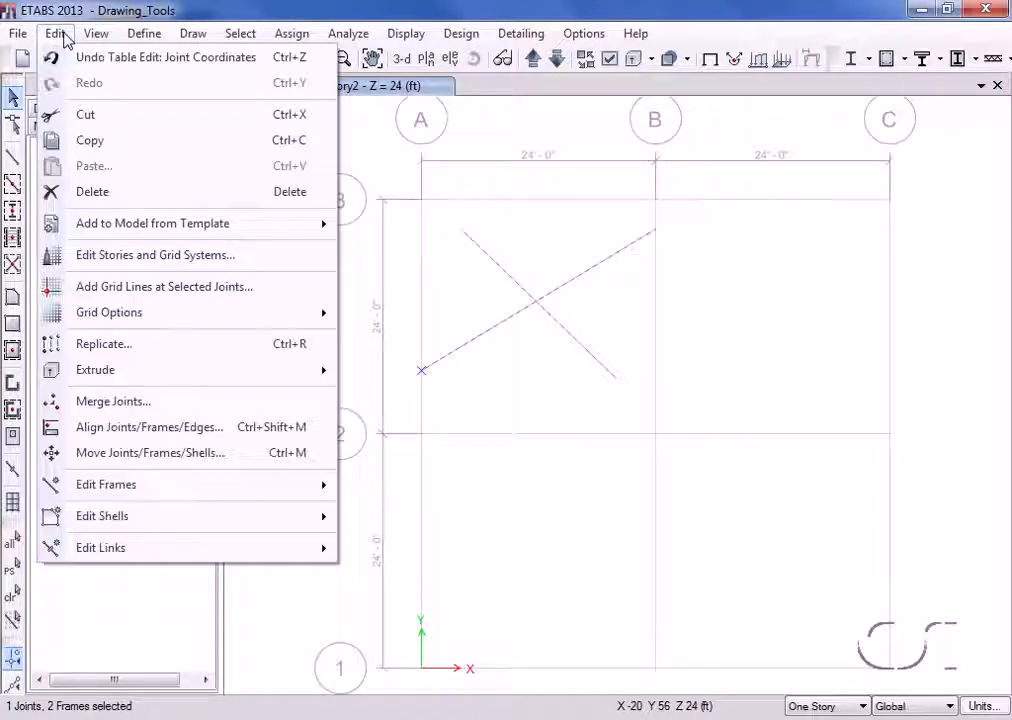
{"action": "left_click", "coordinate": [175, 428]}
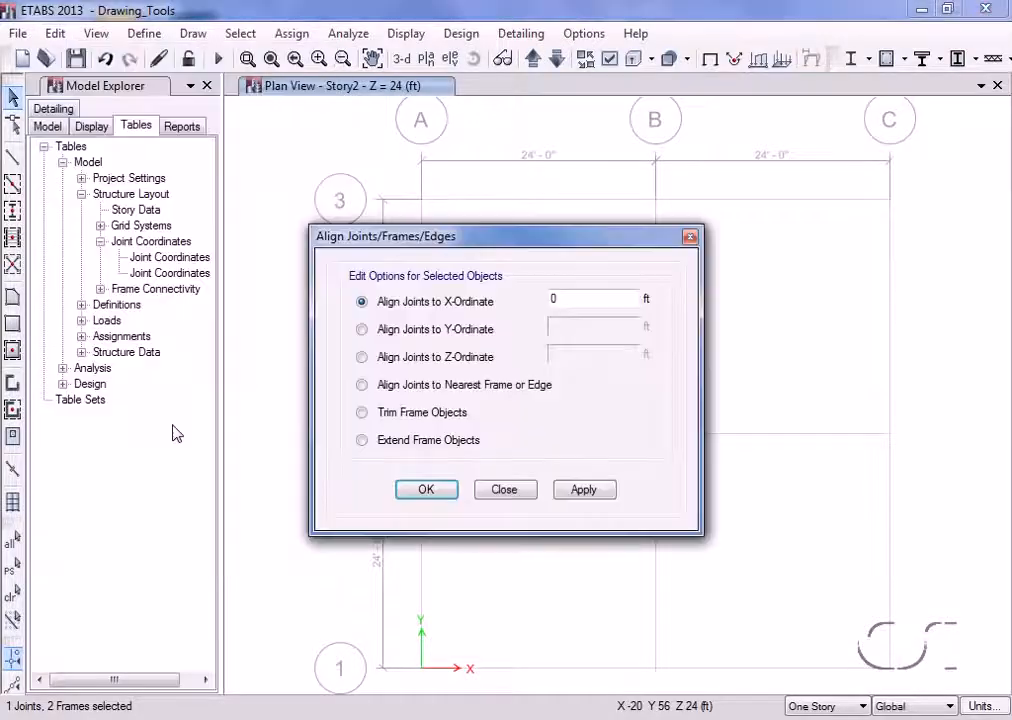
{"action": "left_click", "coordinate": [361, 412]}
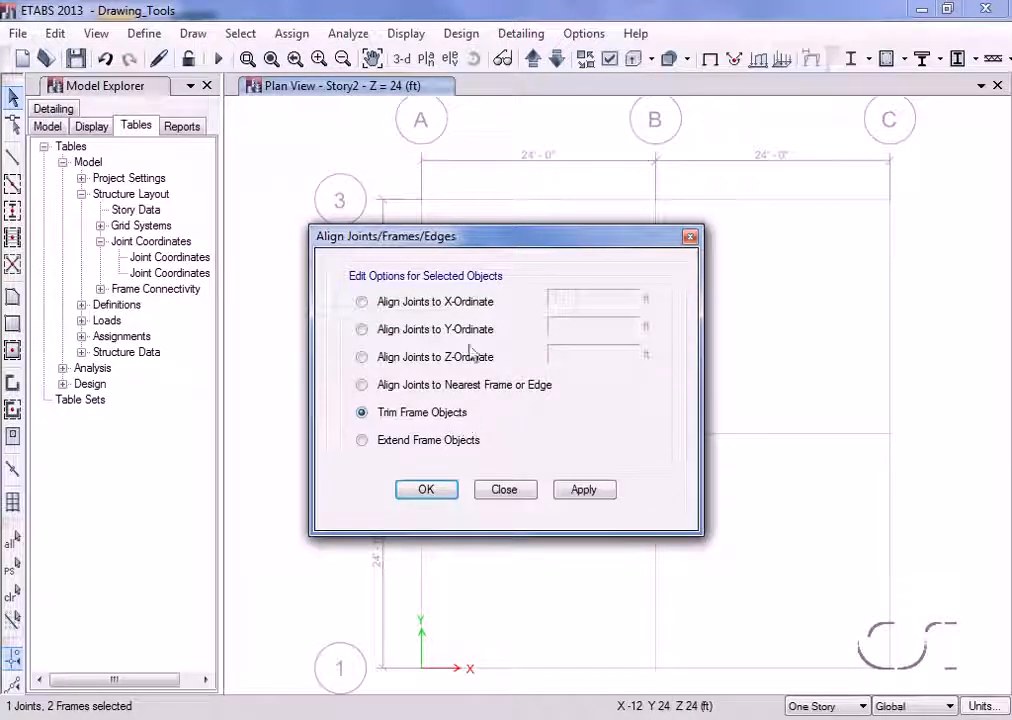
{"action": "left_click_drag", "start_coordinate": [533, 253], "coordinate": [716, 397]}
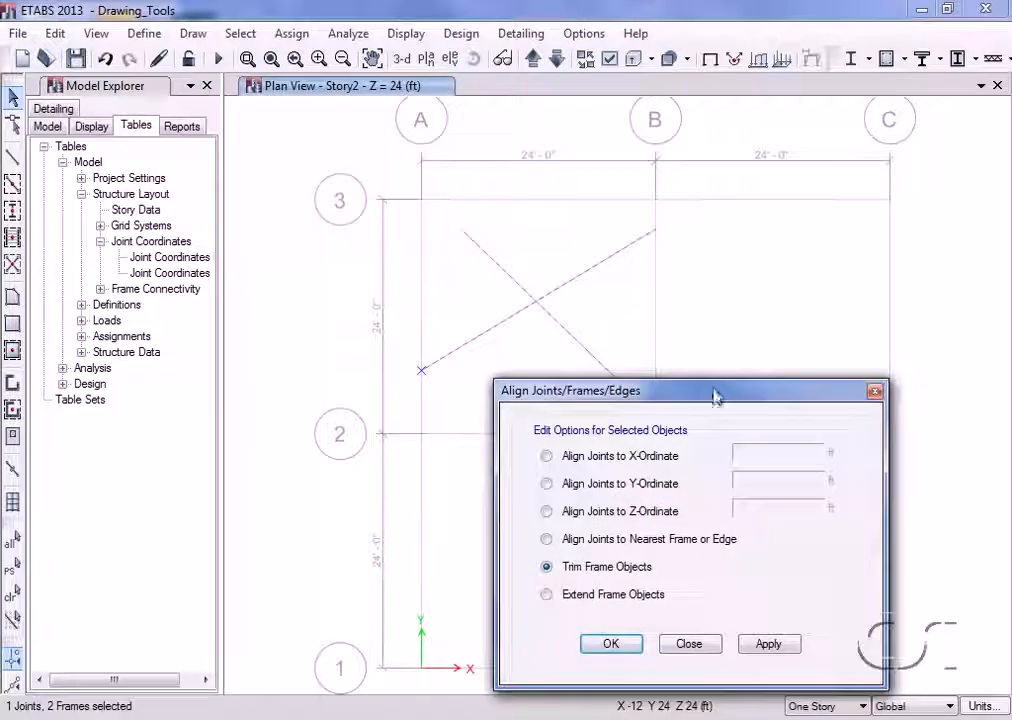
{"action": "left_click", "coordinate": [769, 644]}
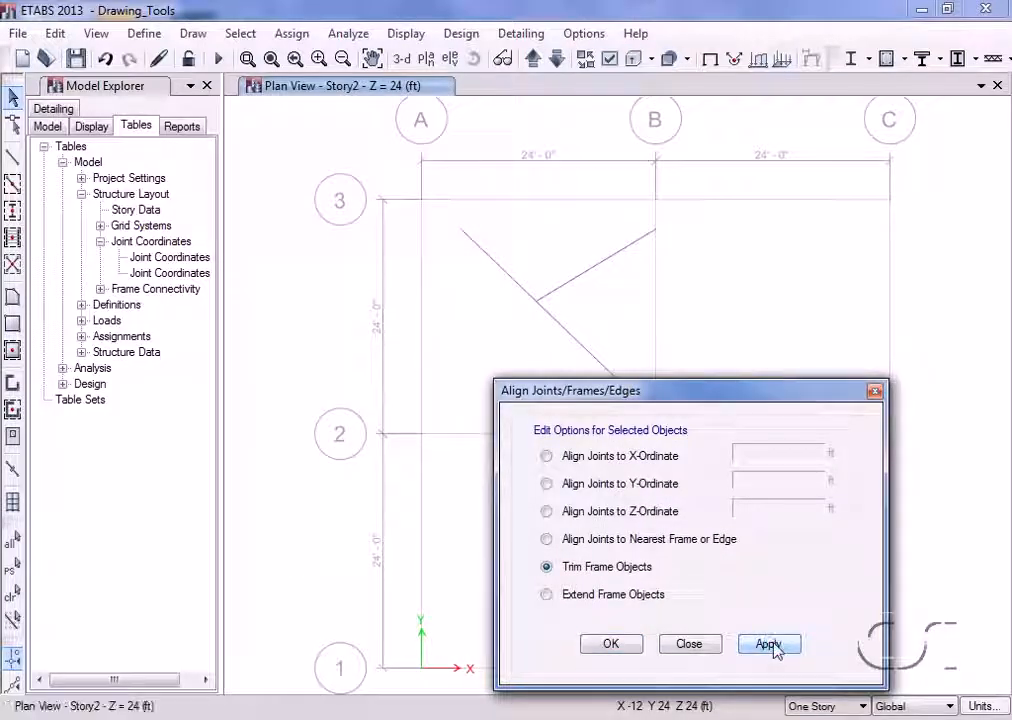
{"action": "left_click", "coordinate": [697, 650]}
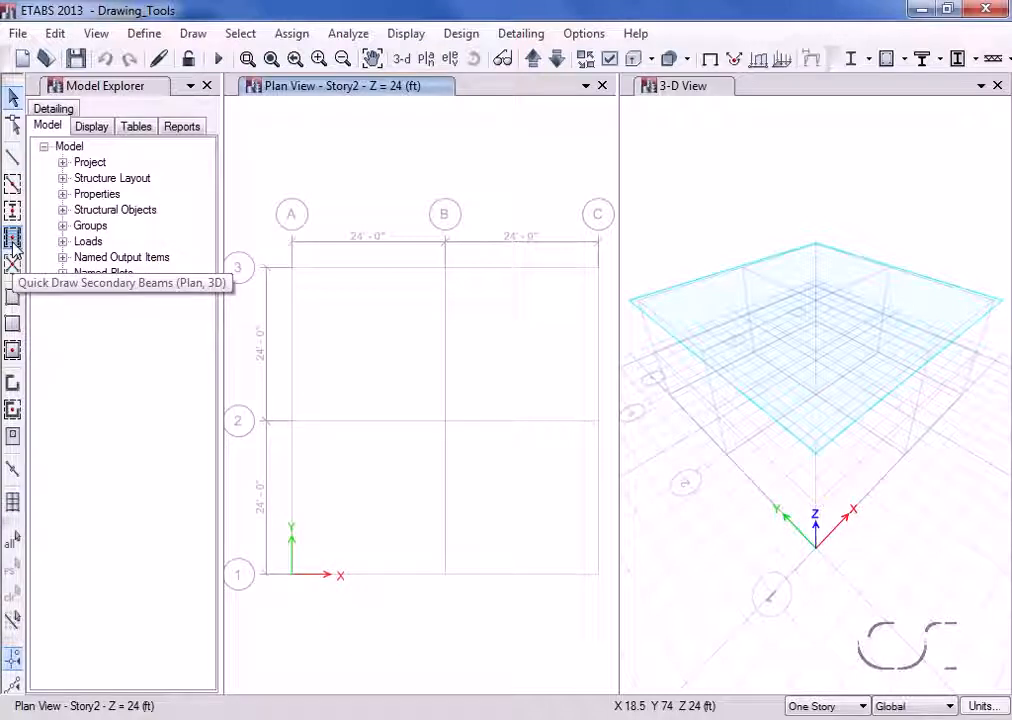
Step: Quick draw three pinned A-CompBm secondary beams in bay A–B/2–3 parallel to Y or R, and three in bay B–C/2–3 parallel to X or T
{"action": "left_click", "coordinate": [13, 240]}
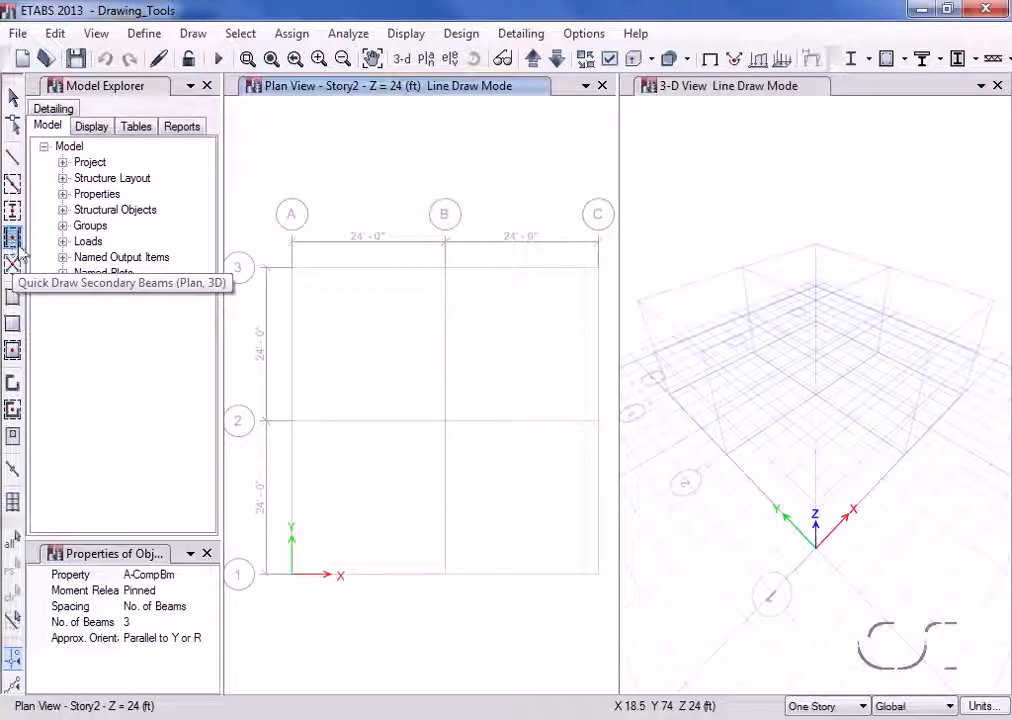
{"action": "left_click", "coordinate": [367, 338]}
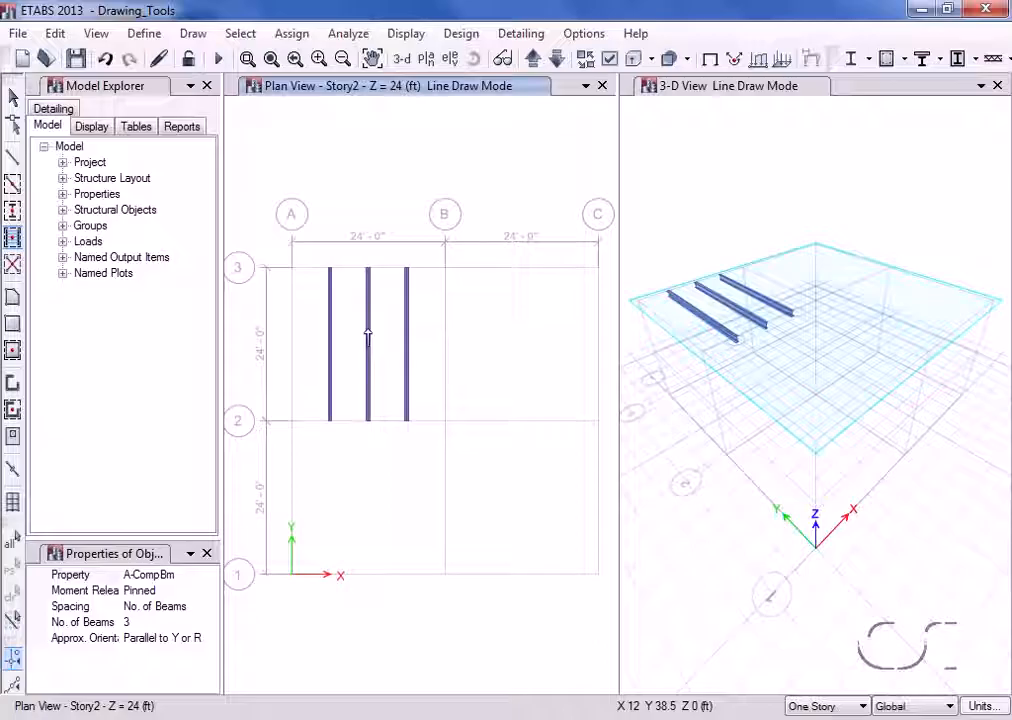
{"action": "left_click", "coordinate": [185, 640]}
{"action": "left_click", "coordinate": [210, 639]}
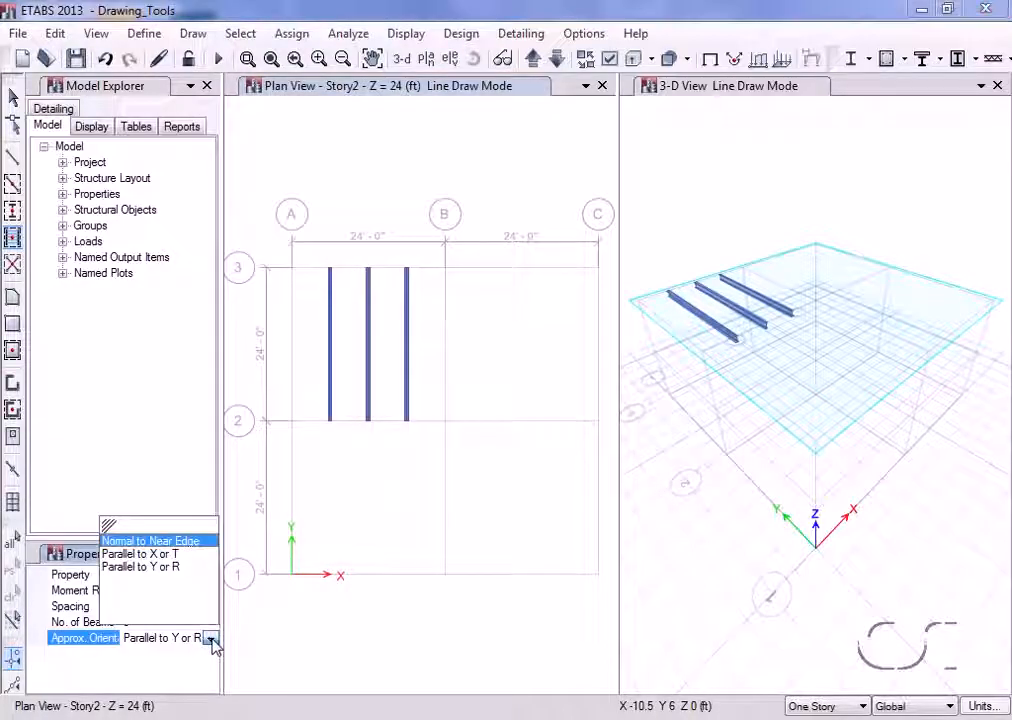
{"action": "left_click", "coordinate": [150, 553]}
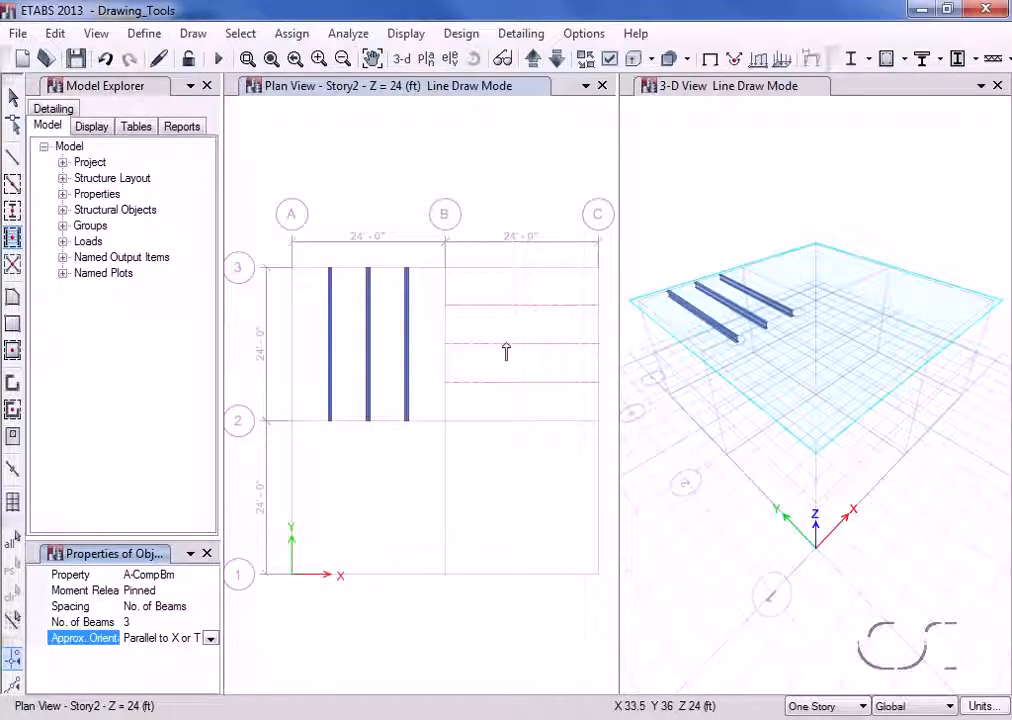
{"action": "left_click", "coordinate": [506, 351]}
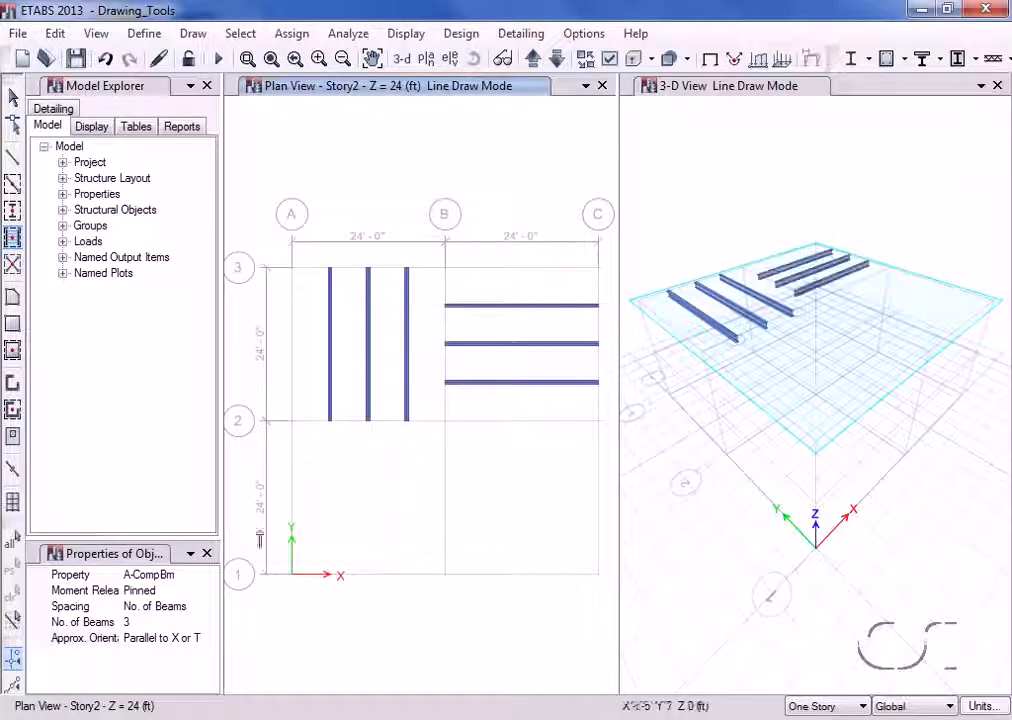
Step: Quick draw three secondary beams normal to near edge in bay B–C/1–2, and continue beams across the gaps to the adjacent secondary beams
{"action": "left_click", "coordinate": [175, 641]}
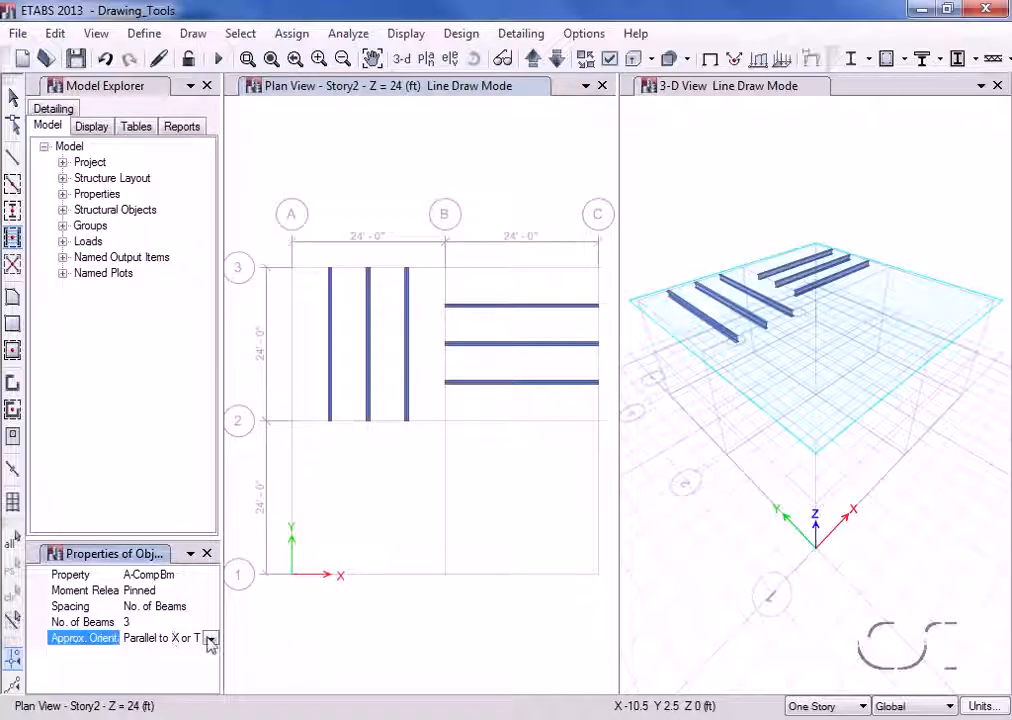
{"action": "left_click", "coordinate": [210, 639]}
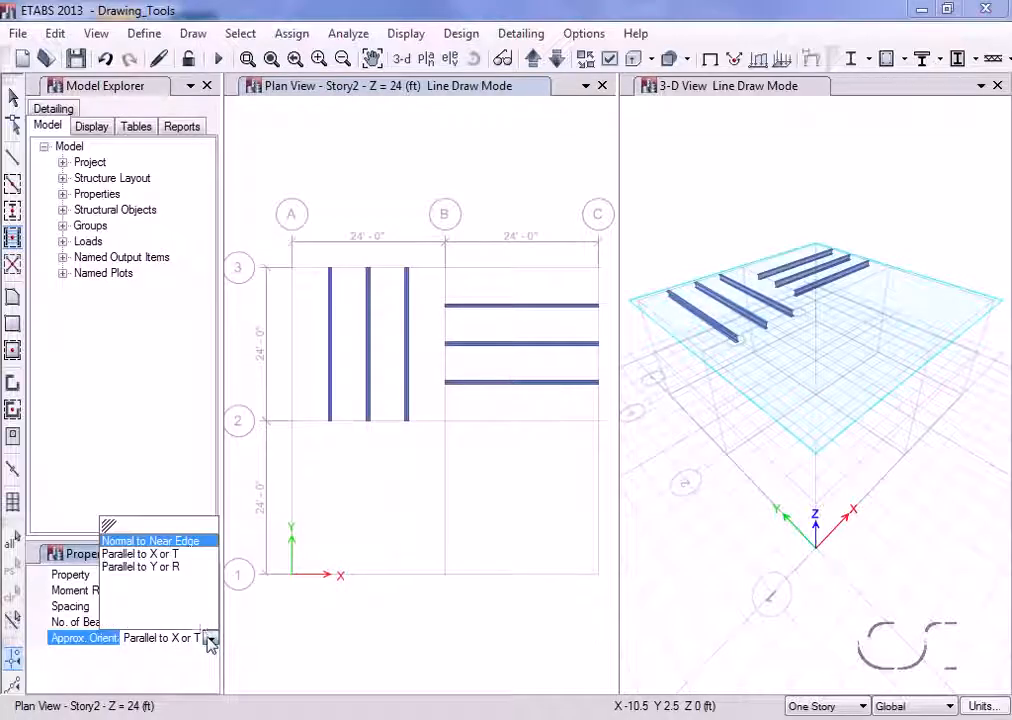
{"action": "left_click", "coordinate": [198, 541]}
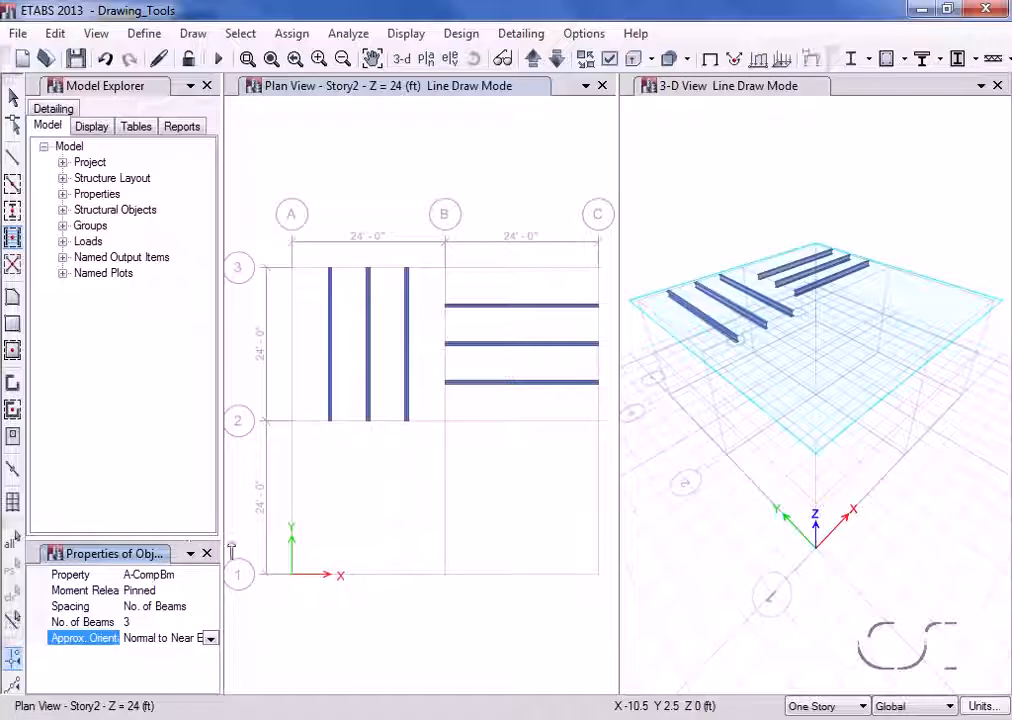
{"action": "left_click", "coordinate": [516, 457]}
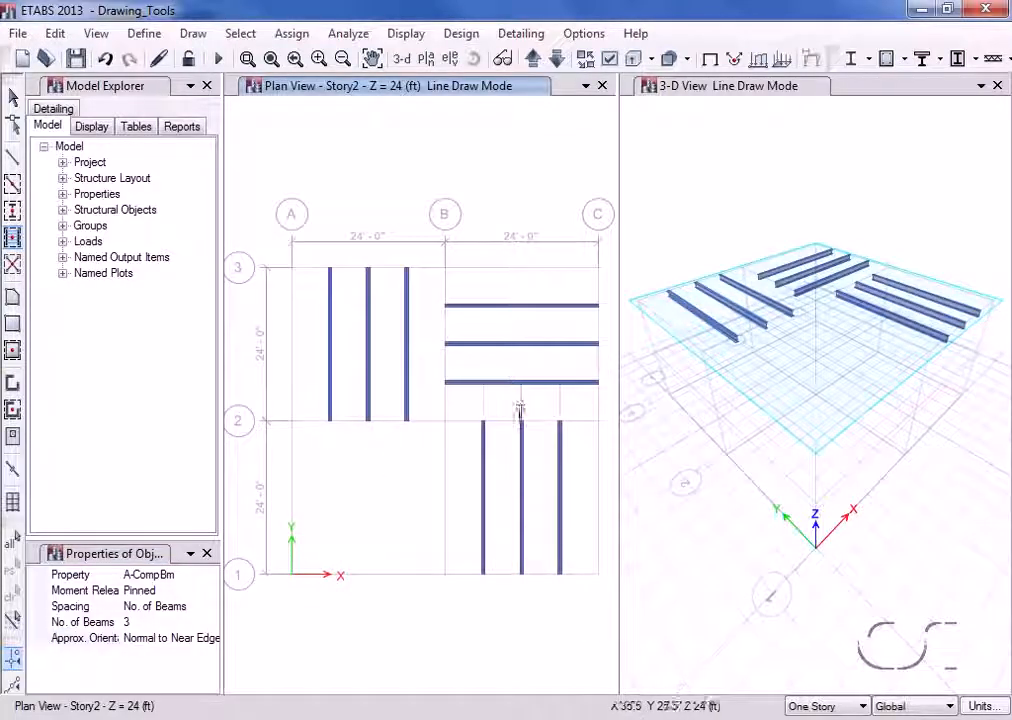
{"action": "left_click", "coordinate": [520, 405]}
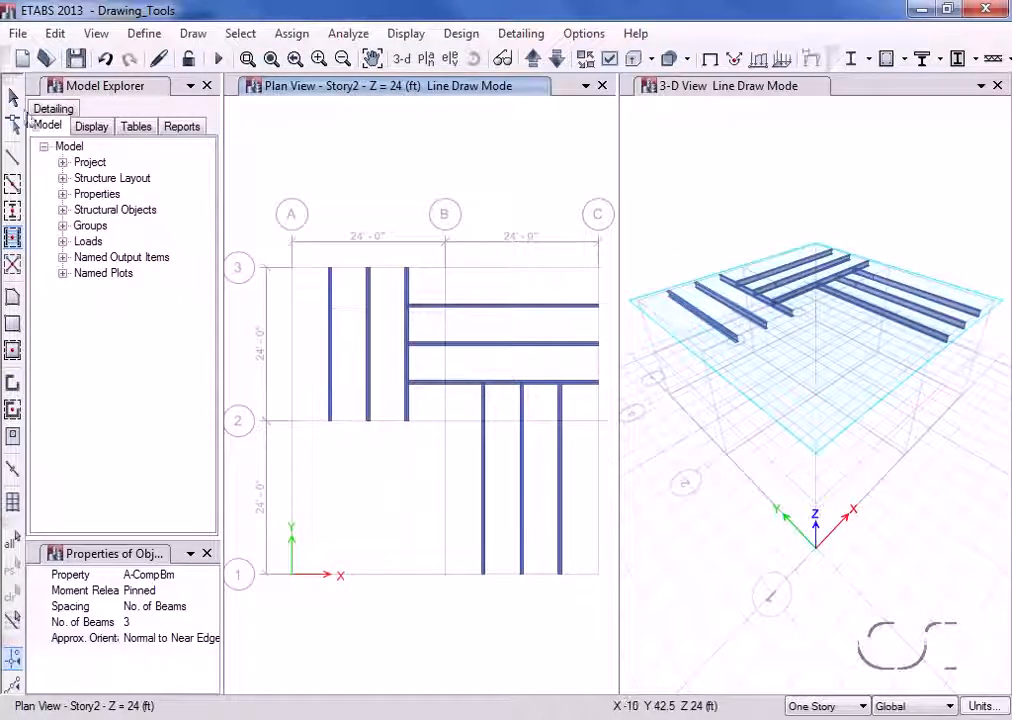
{"action": "left_click", "coordinate": [13, 97]}
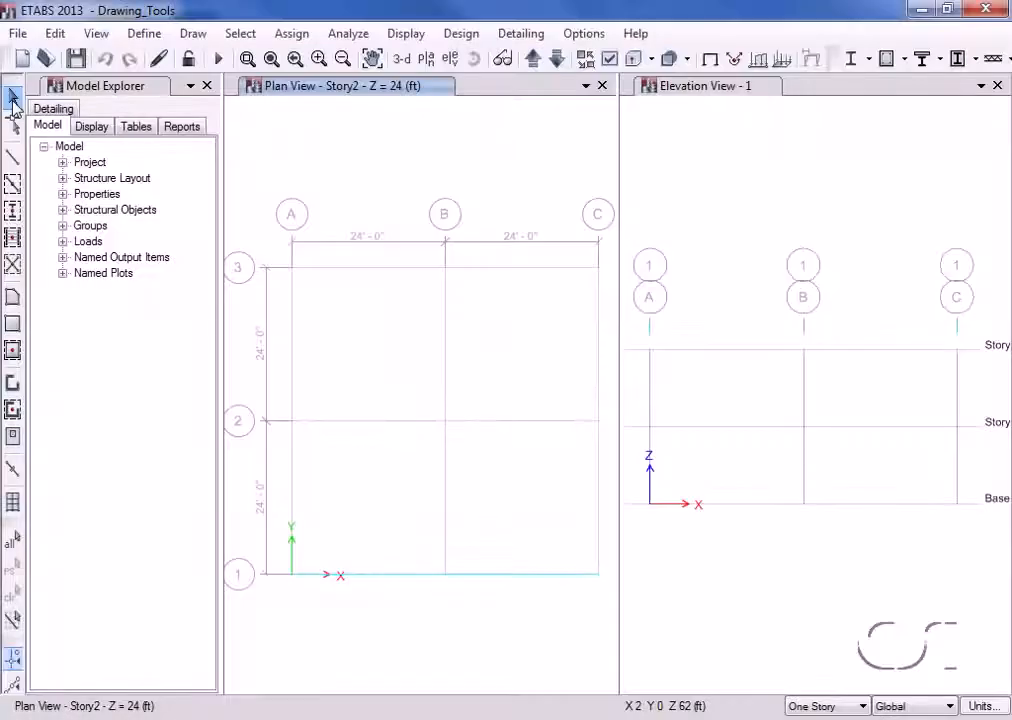
Step: Quick draw pinned A-LatBm X braces in plan bay A–B/2–3 and in the upper-story bay A–B of Elevation 1
{"action": "left_click", "coordinate": [13, 268]}
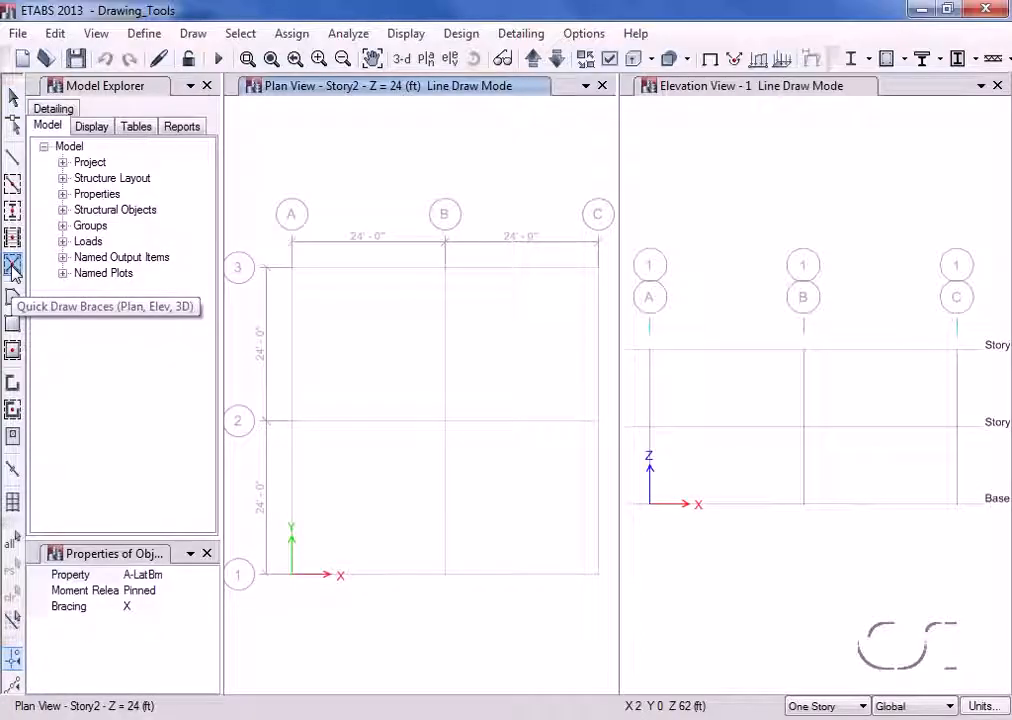
{"action": "left_click", "coordinate": [356, 358]}
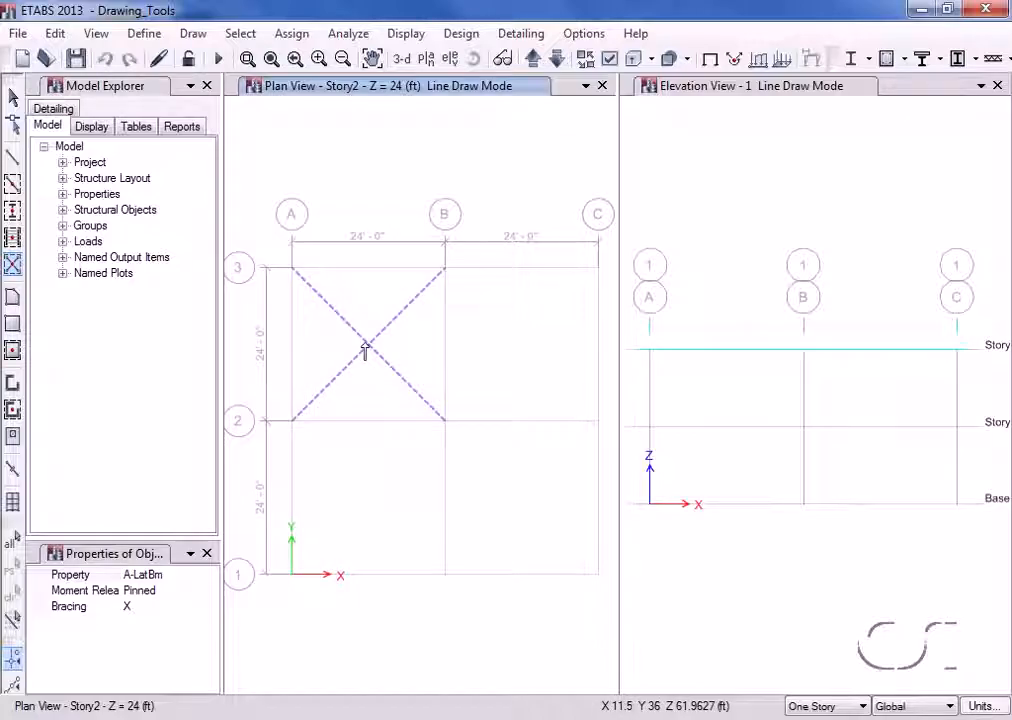
{"action": "left_click", "coordinate": [365, 350]}
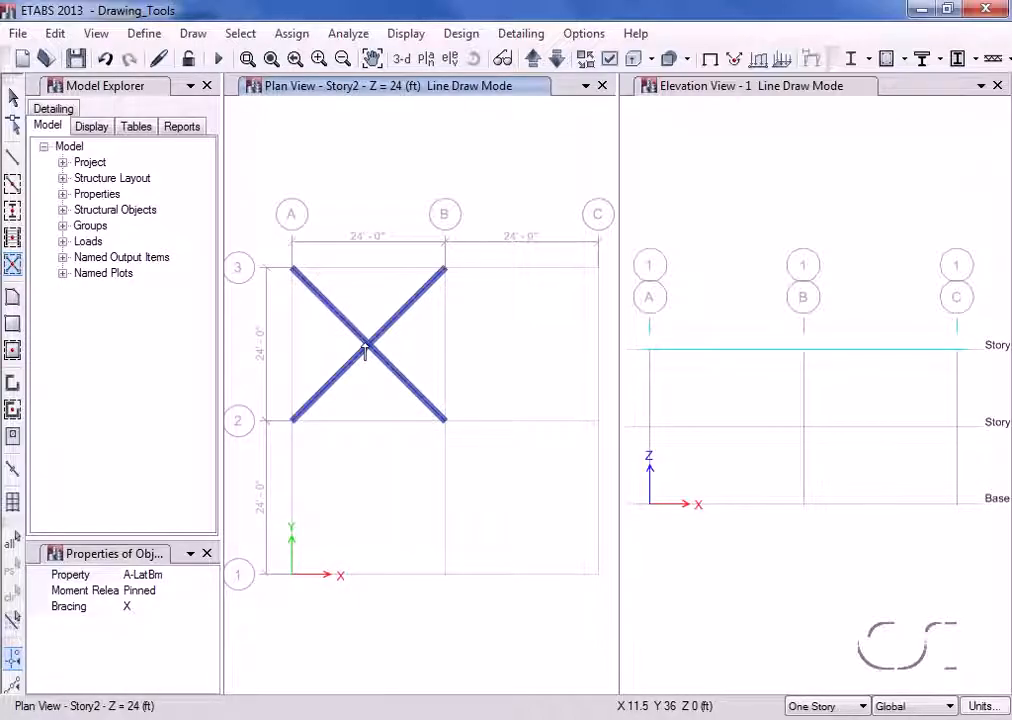
{"action": "left_click", "coordinate": [676, 90]}
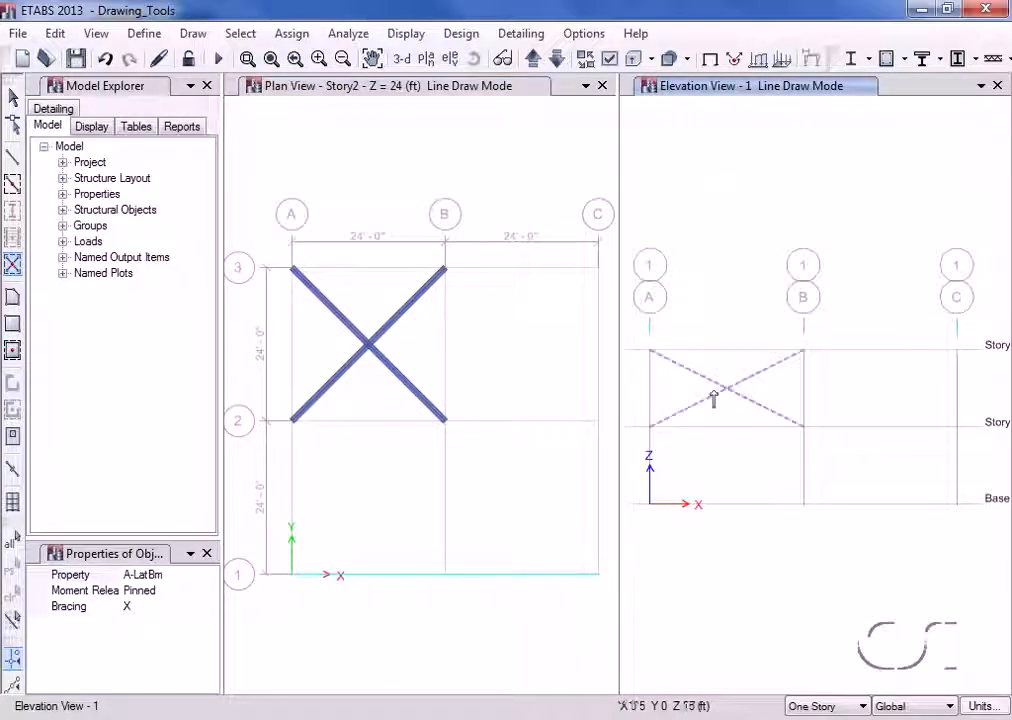
{"action": "left_click", "coordinate": [713, 395]}
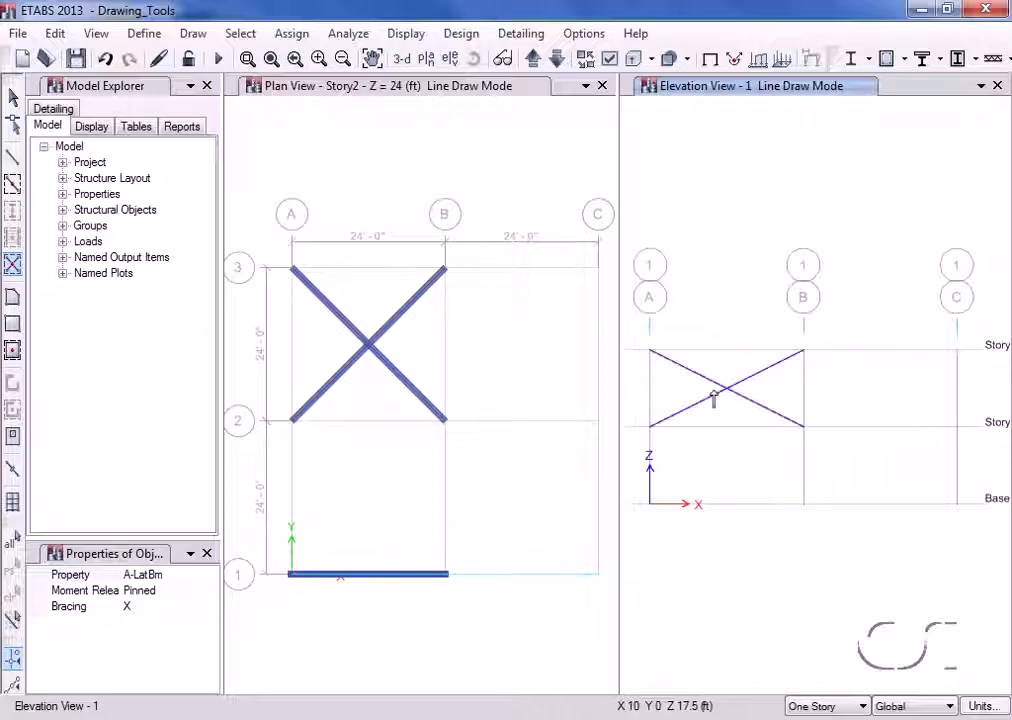
Step: Quick draw a pinned A-LatBm V brace in the upper-story bay B–C of Elevation 1, with zero offsets
{"action": "left_click", "coordinate": [150, 606]}
{"action": "left_click", "coordinate": [210, 607]}
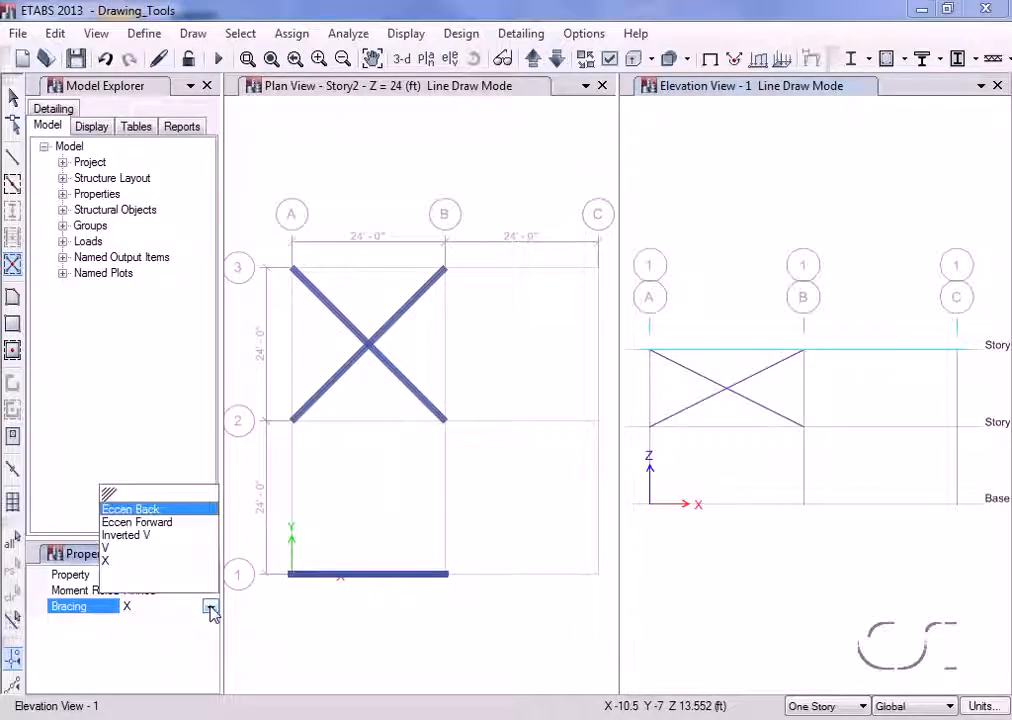
{"action": "left_click", "coordinate": [106, 548]}
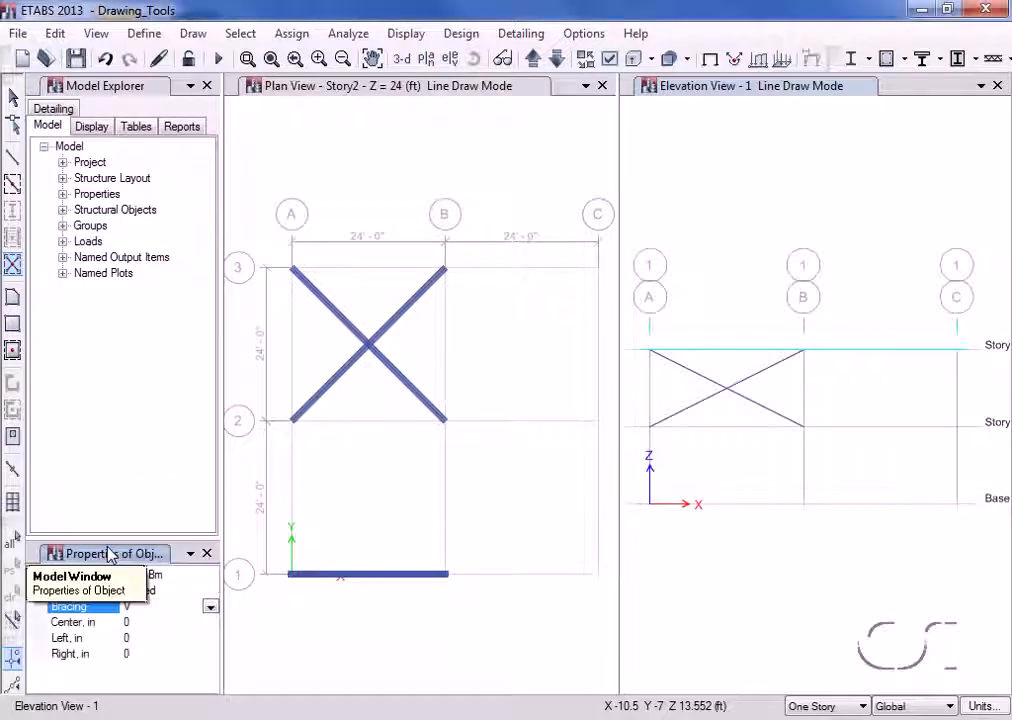
{"action": "left_click", "coordinate": [856, 405]}
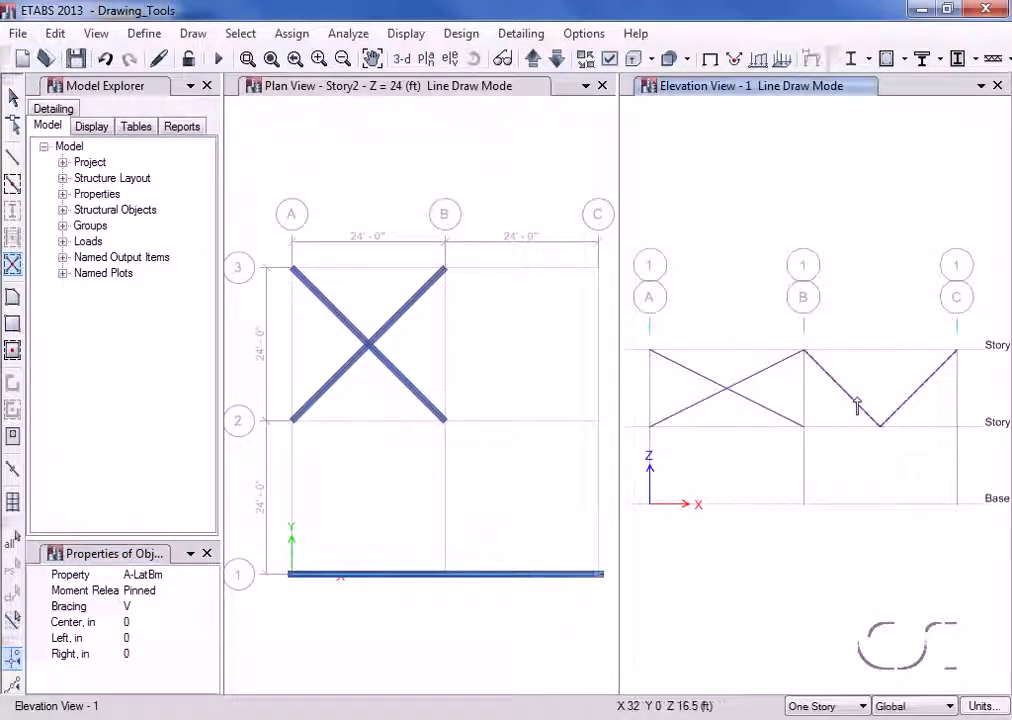
Step: Quick draw a pinned A-LatBm Inverted V brace in the lower-story bay B–C of Elevation 1
{"action": "left_click", "coordinate": [134, 607]}
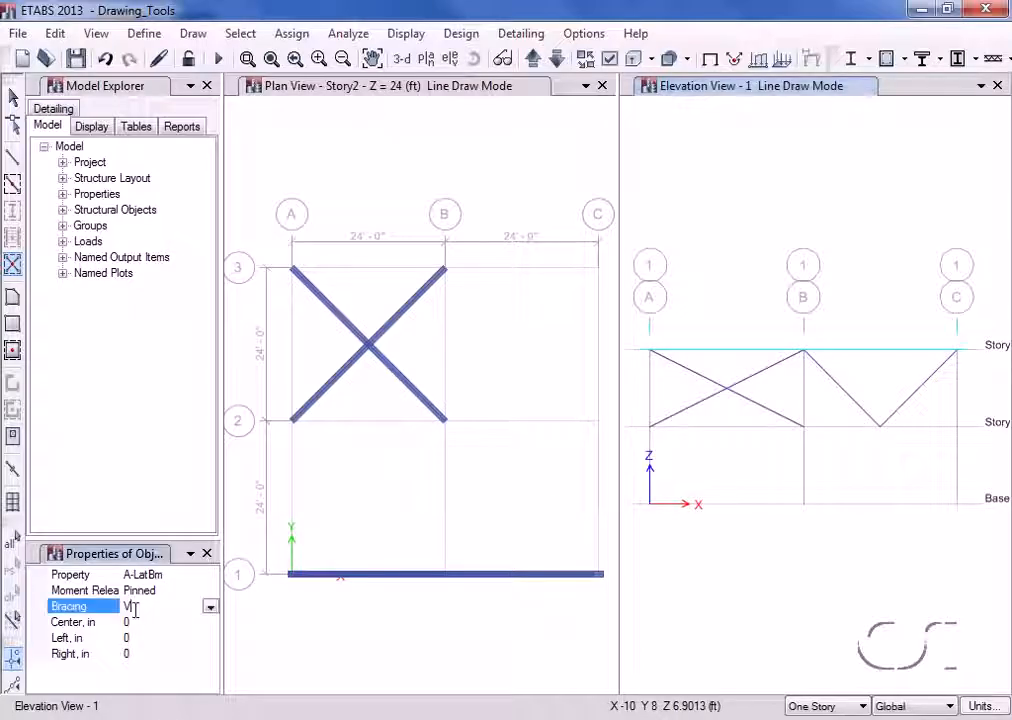
{"action": "left_click", "coordinate": [210, 608]}
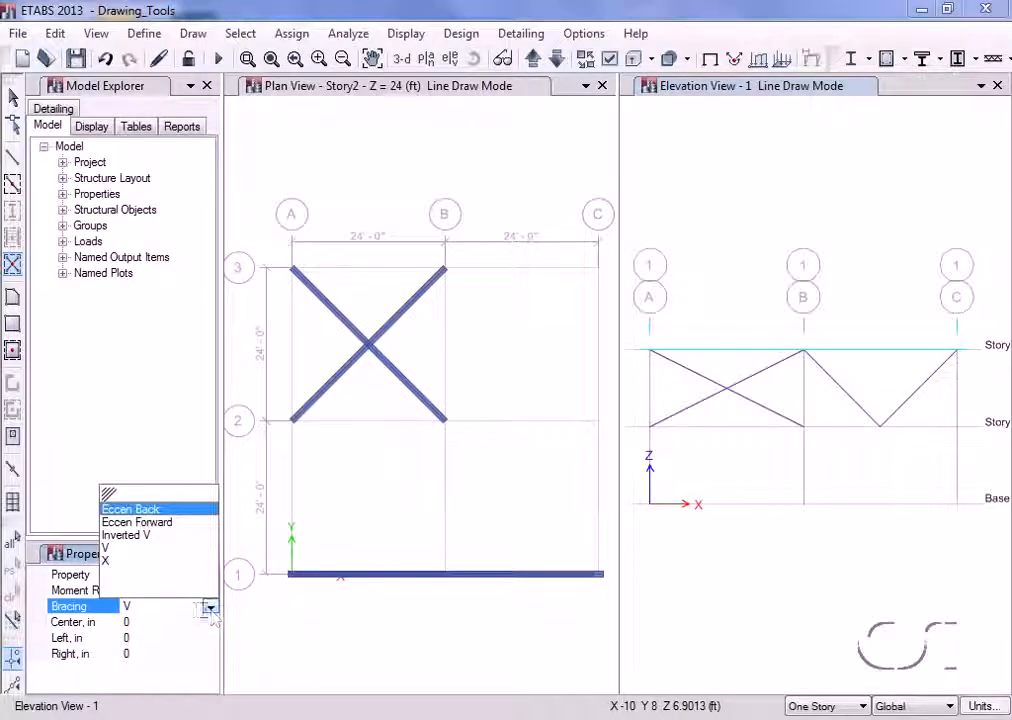
{"action": "left_click", "coordinate": [139, 537]}
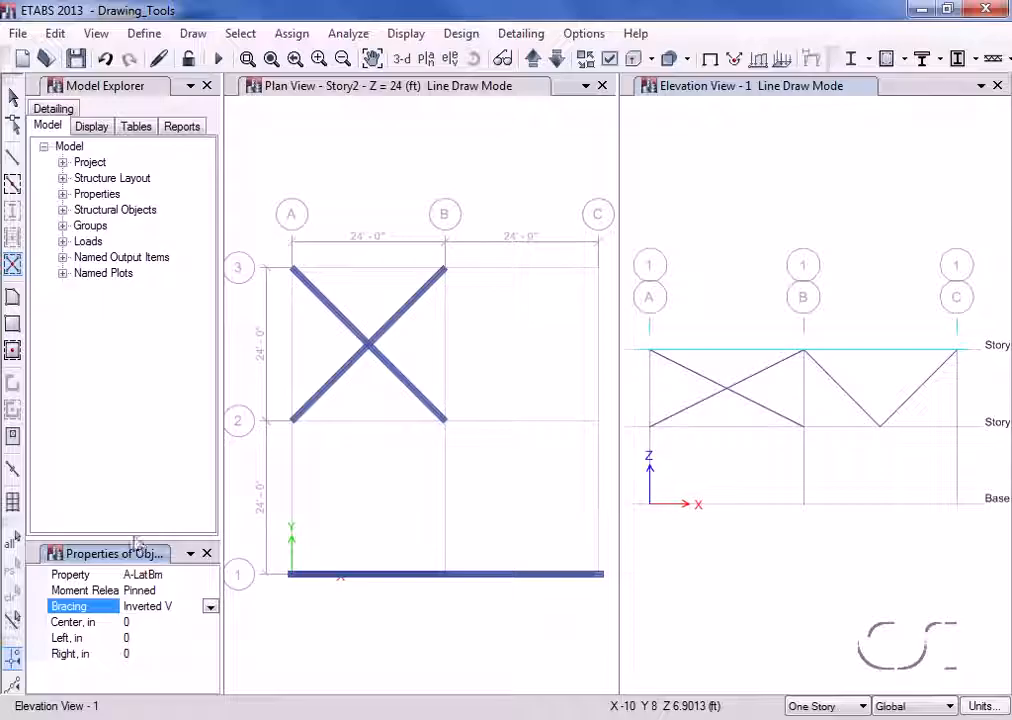
{"action": "left_click", "coordinate": [830, 480]}
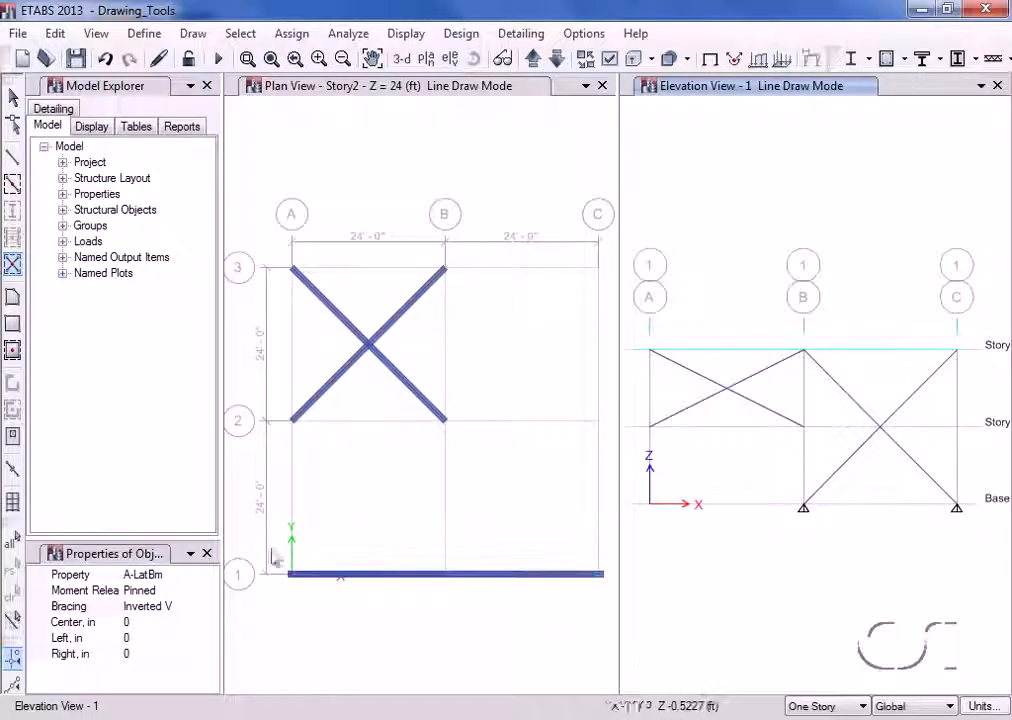
Step: Quick draw a pinned A-LatBm Eccen Forward brace in the lower-story bay A–B of Elevation 1, and return to object selection
{"action": "left_click", "coordinate": [179, 606]}
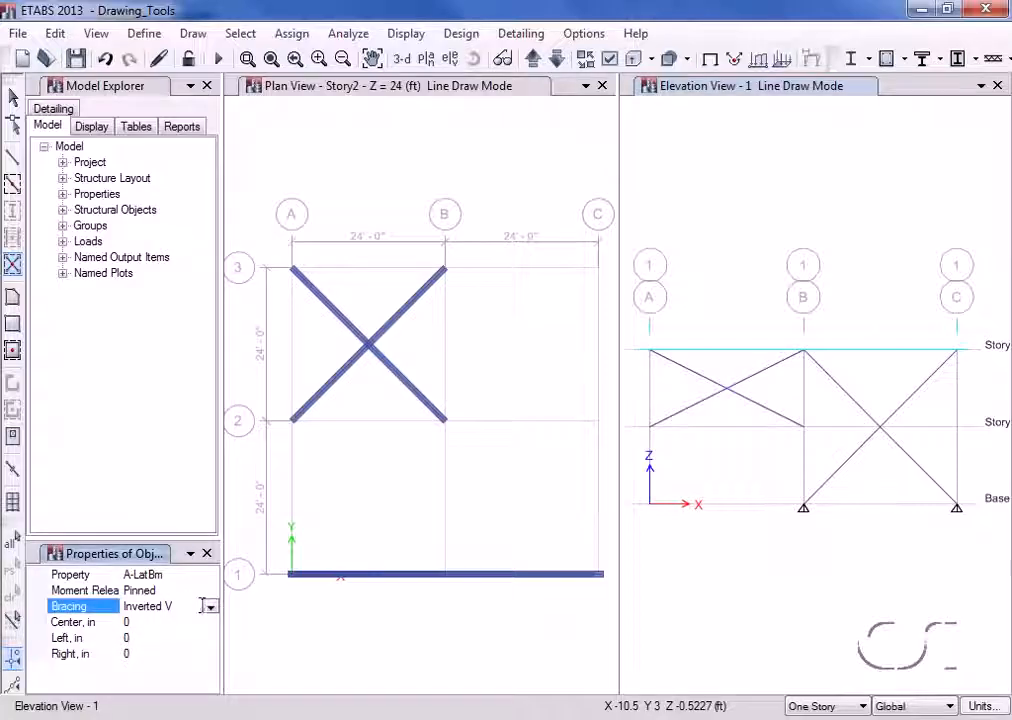
{"action": "left_click", "coordinate": [209, 608]}
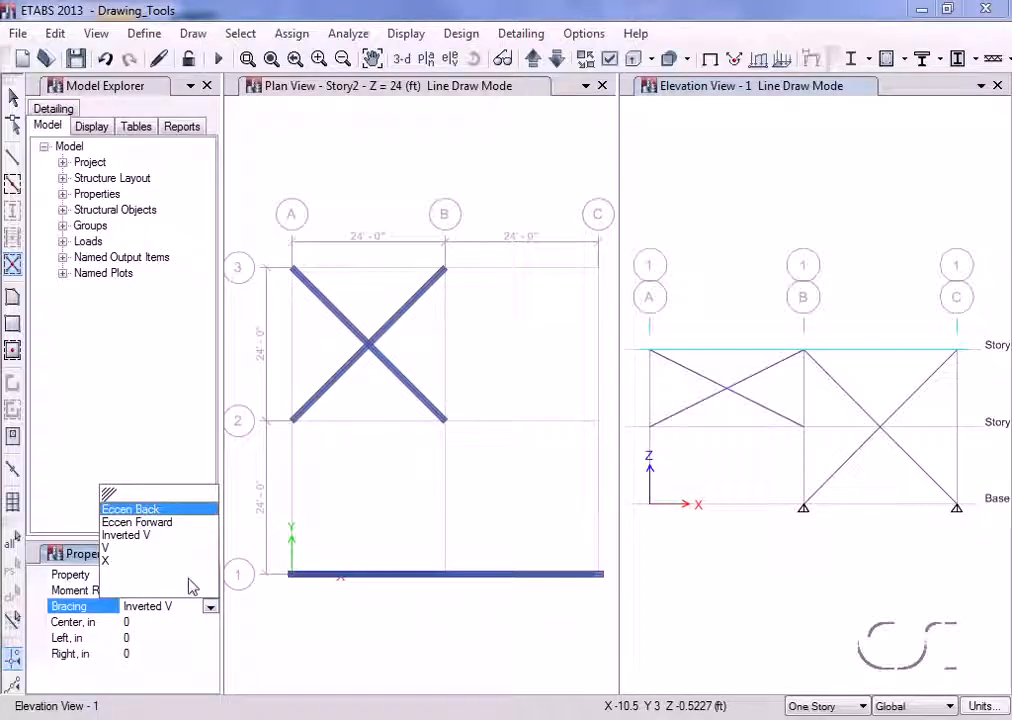
{"action": "left_click", "coordinate": [136, 522]}
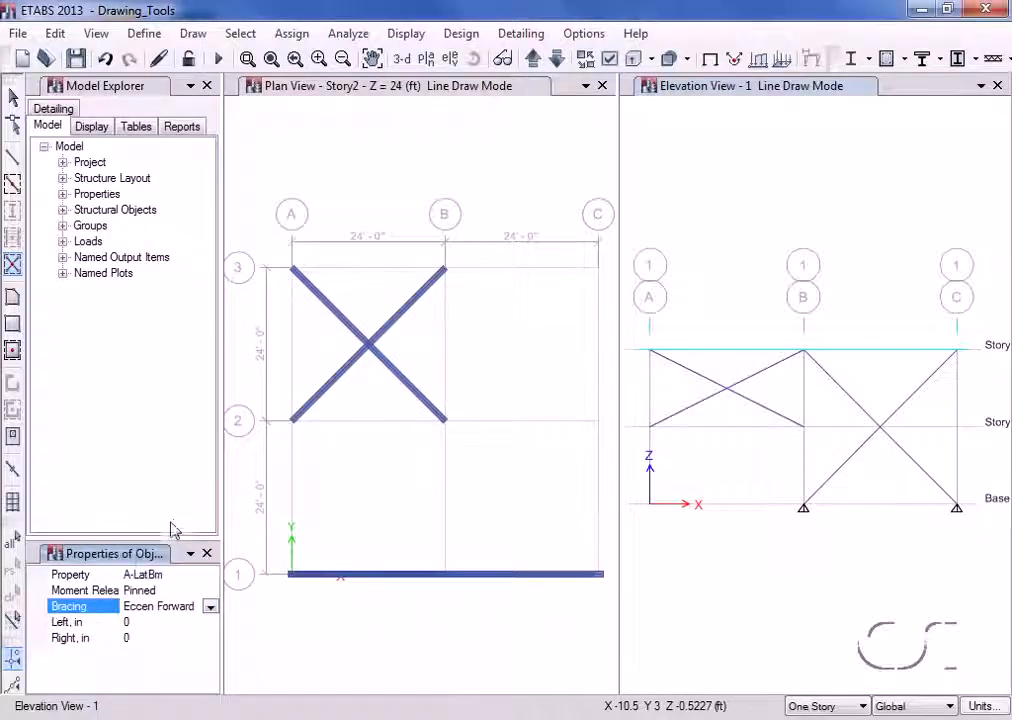
{"action": "left_click", "coordinate": [698, 502]}
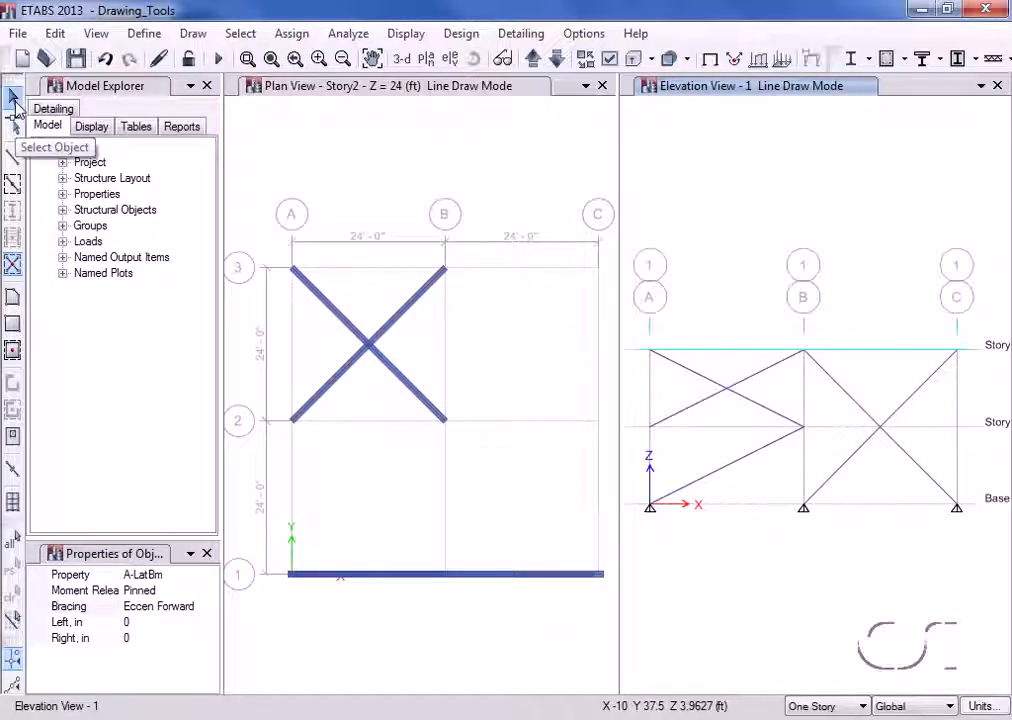
{"action": "left_click", "coordinate": [14, 101]}
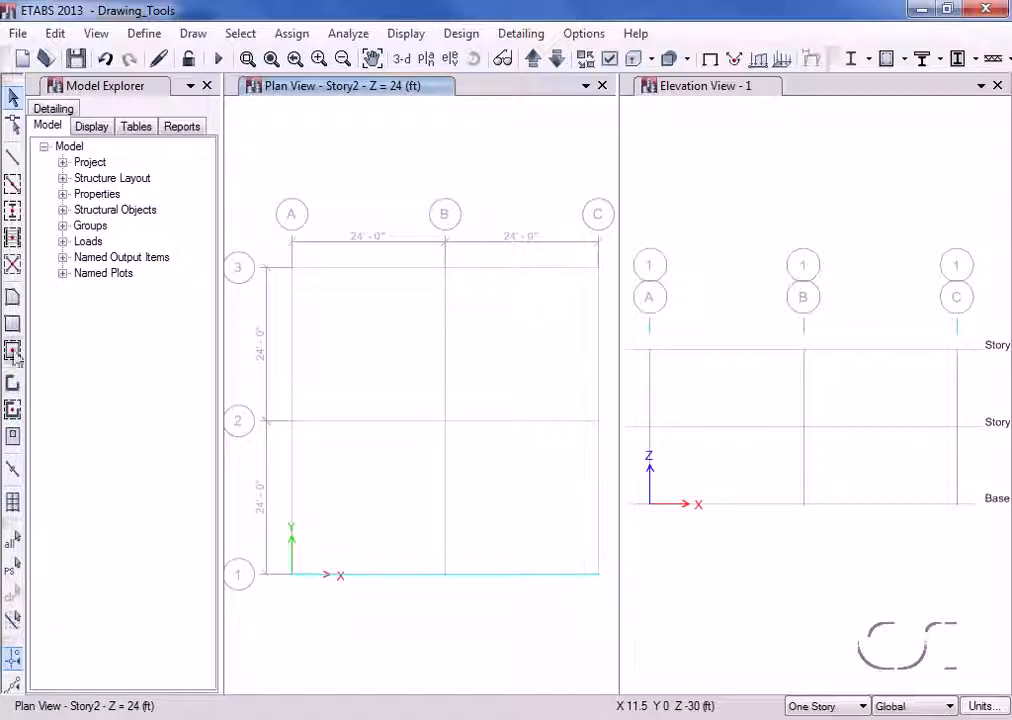
Step: Start a straight-edged Deck1 floor area in the Story2 plan with corners at A-3, B-3 and about X 30.3, Y 39 ft
{"action": "left_click", "coordinate": [13, 298]}
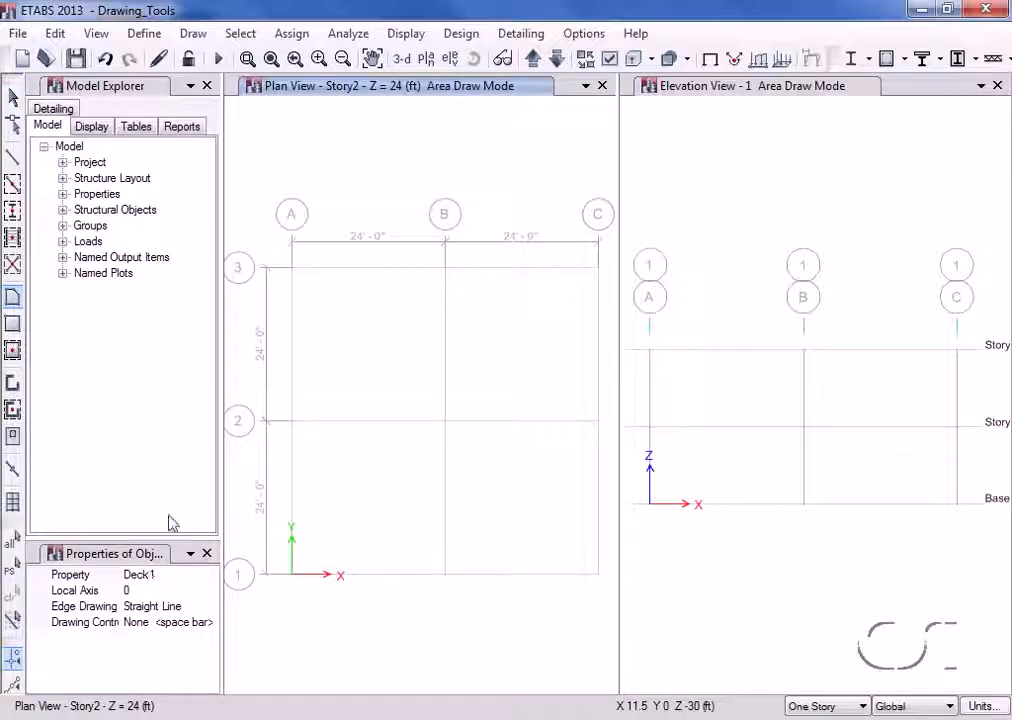
{"action": "left_click", "coordinate": [292, 270]}
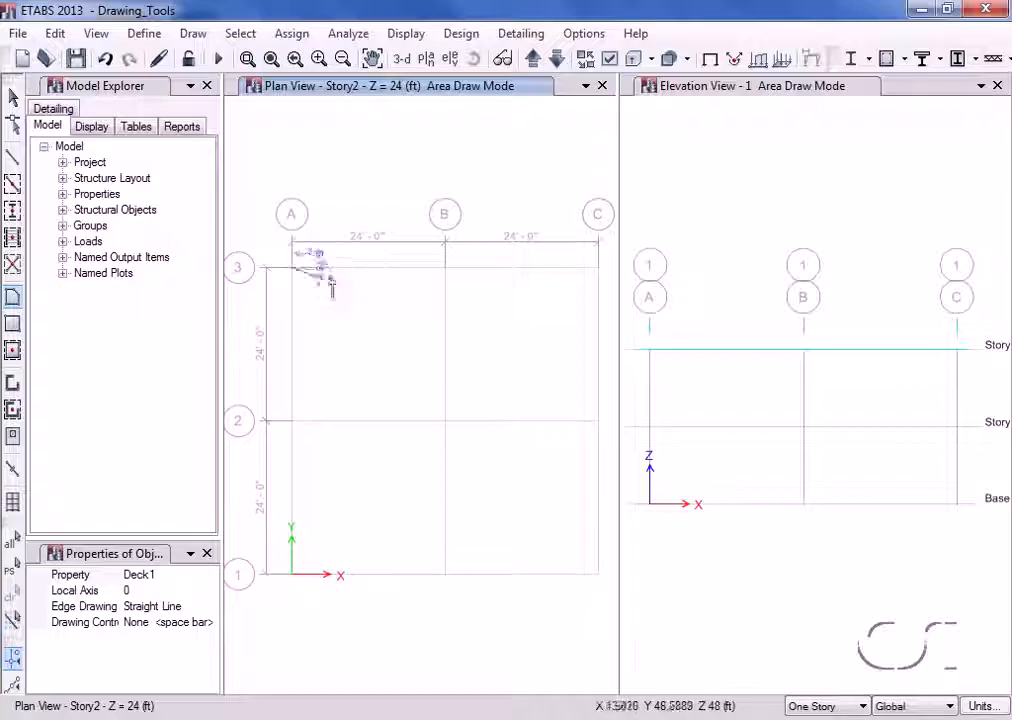
{"action": "left_click", "coordinate": [447, 270]}
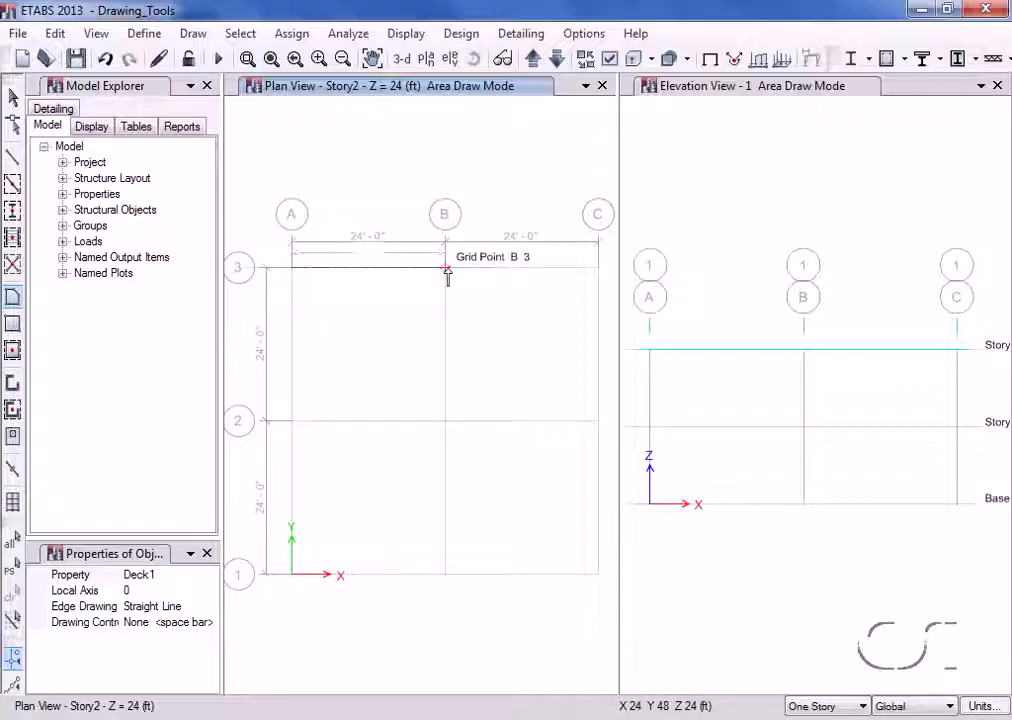
{"action": "left_click", "coordinate": [485, 324]}
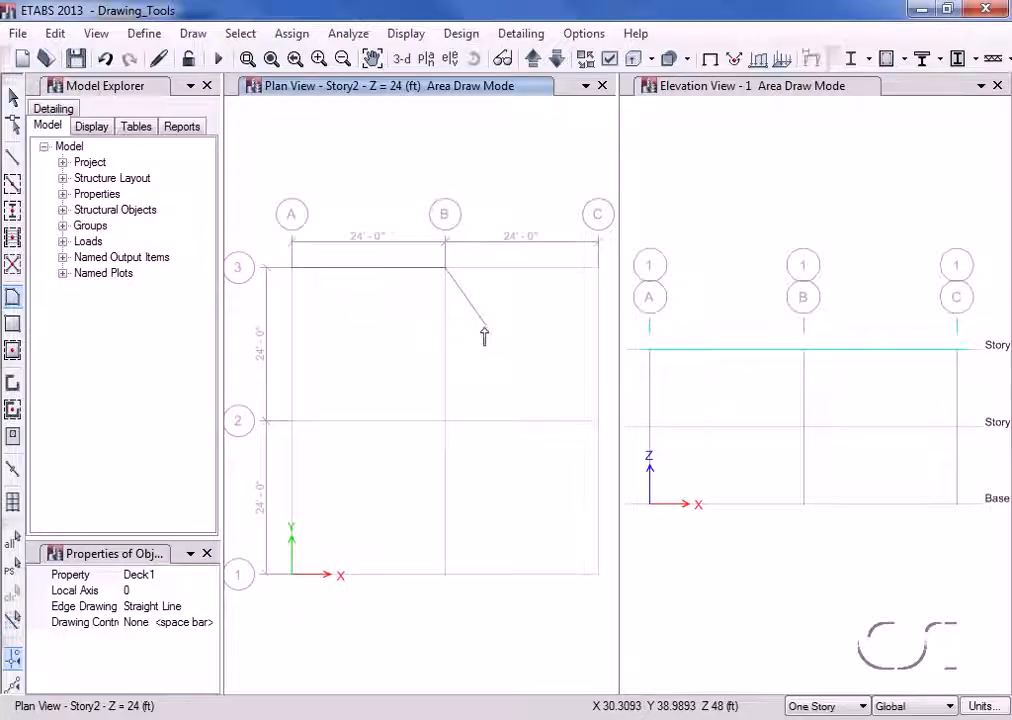
Step: Add a deck edge about 5 ft long using the Parallel to X drawing control, and release the constraint
{"action": "left_click", "coordinate": [198, 622]}
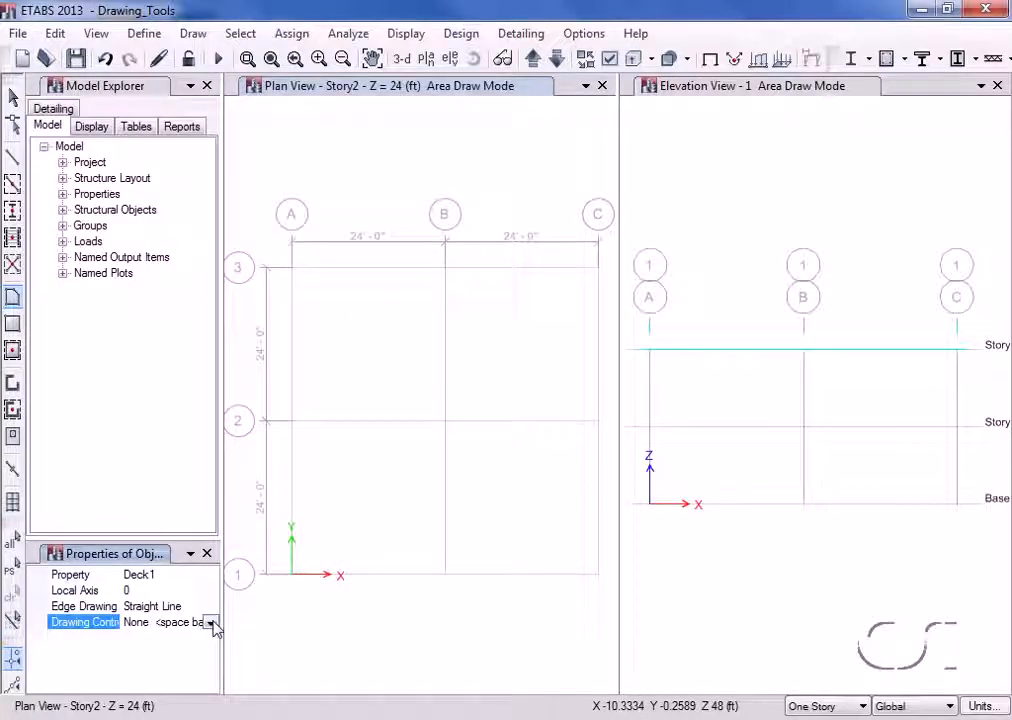
{"action": "left_click", "coordinate": [211, 622]}
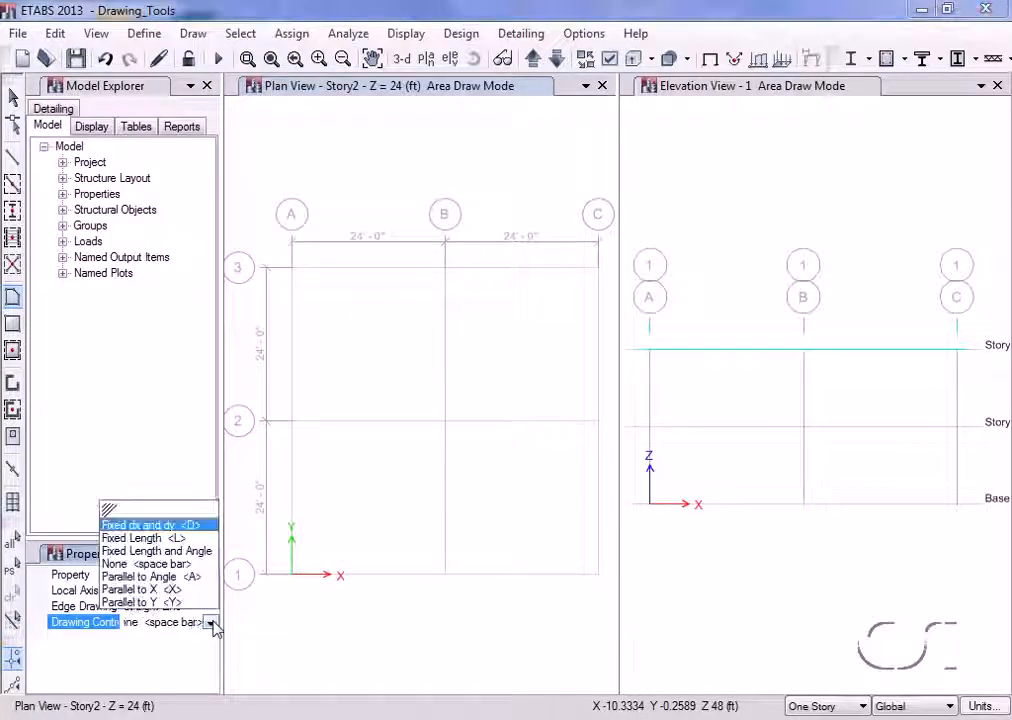
{"action": "left_click", "coordinate": [148, 591]}
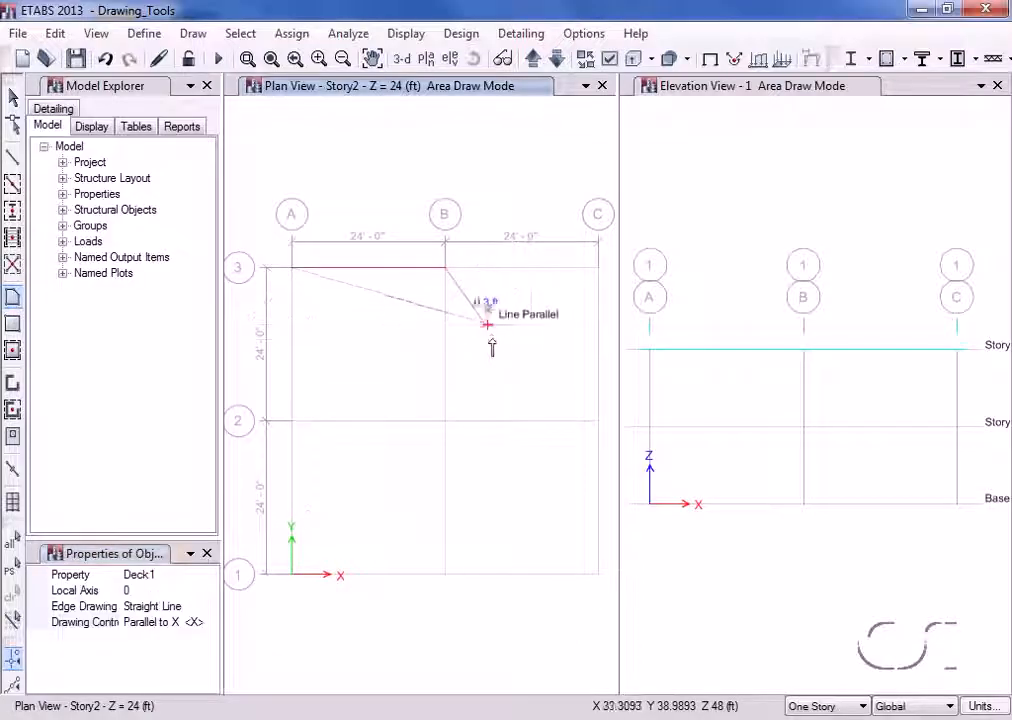
{"action": "key", "text": "space"}
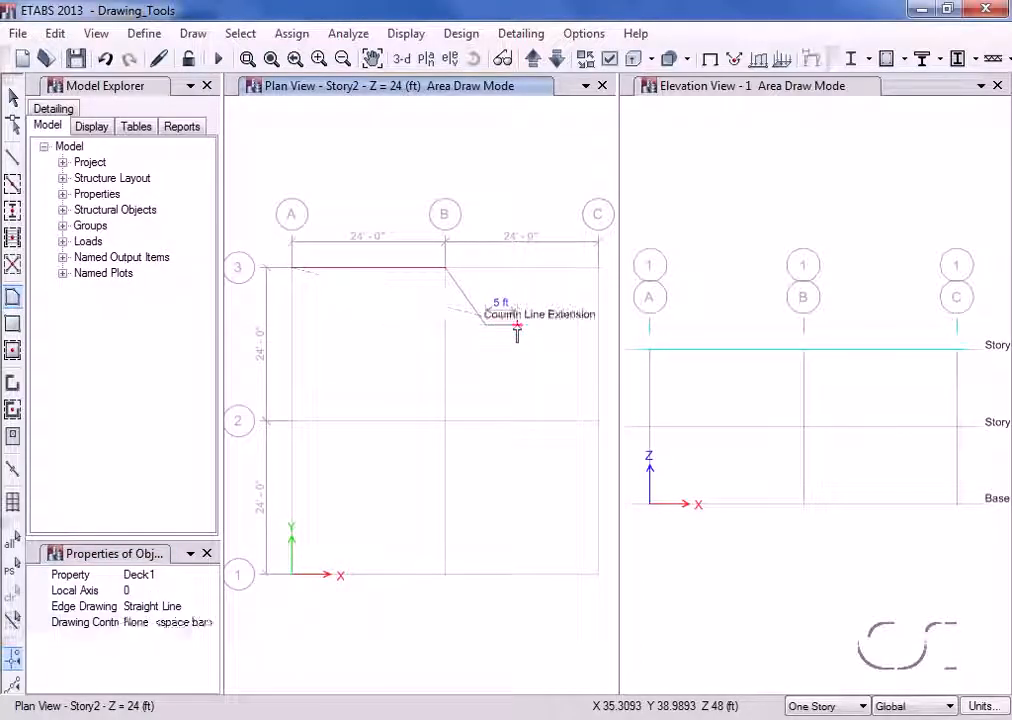
{"action": "key", "text": "Escape"}
Step: Add a deck edge about 11.5 ft long using the Parallel to Y drawing control, and finish the floor area at grid point A-2
{"action": "left_click", "coordinate": [178, 622]}
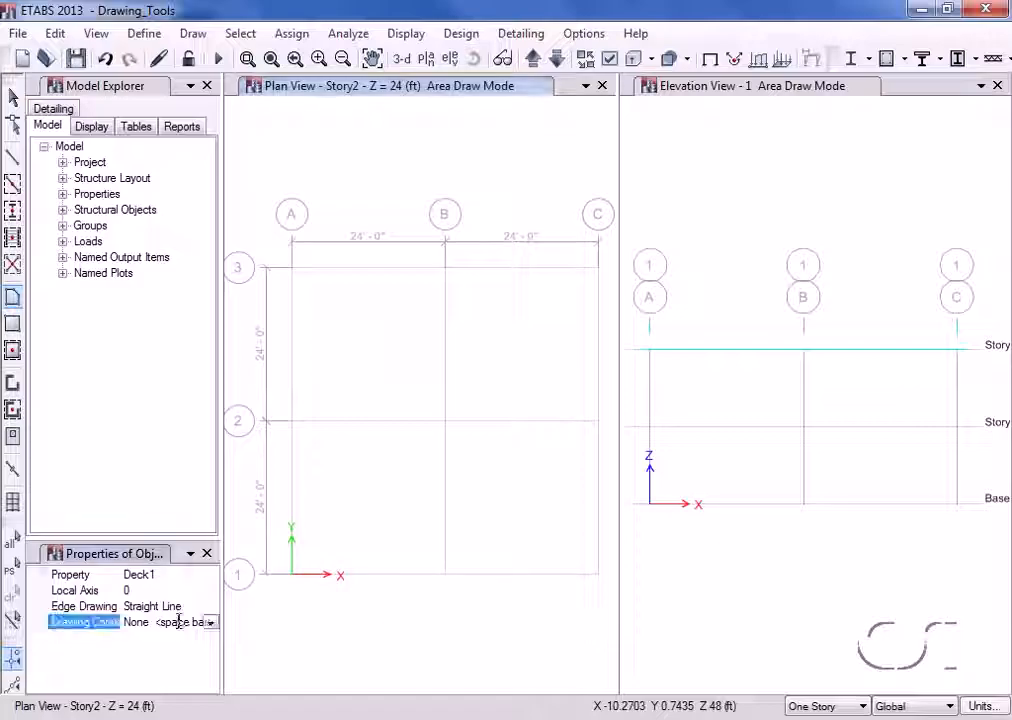
{"action": "left_click", "coordinate": [209, 623]}
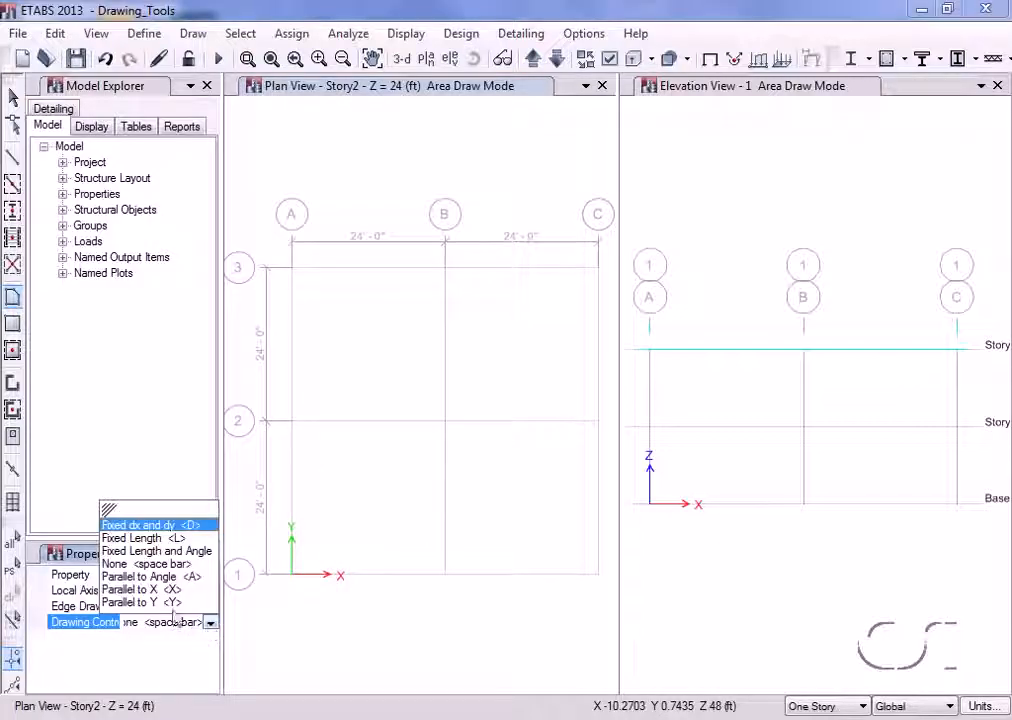
{"action": "left_click", "coordinate": [150, 603]}
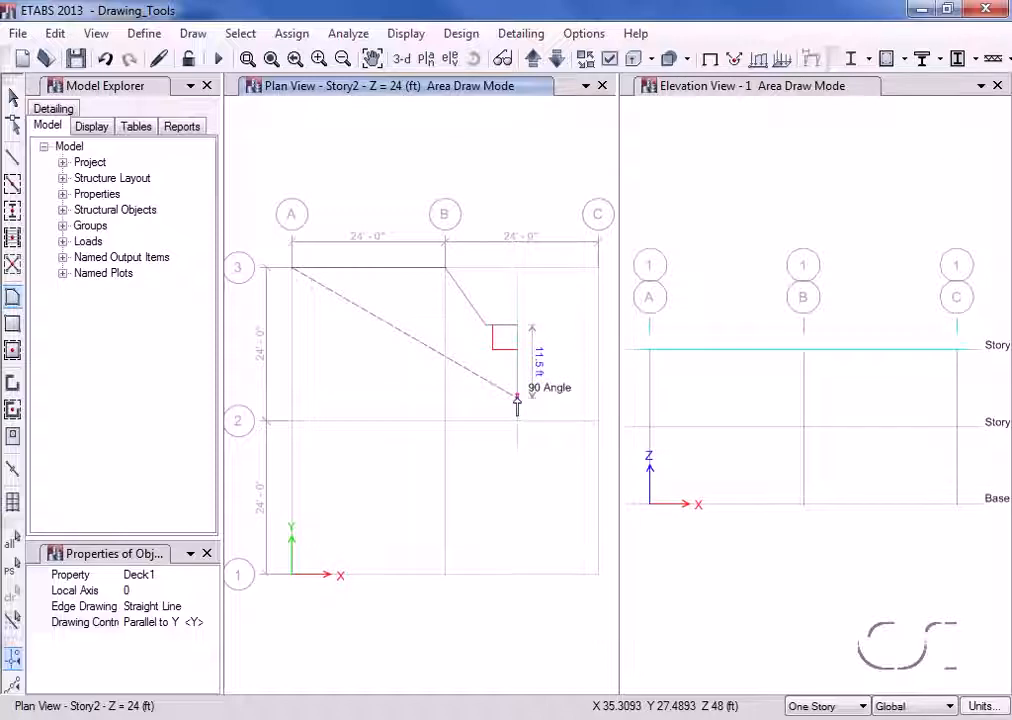
{"action": "left_click", "coordinate": [516, 400]}
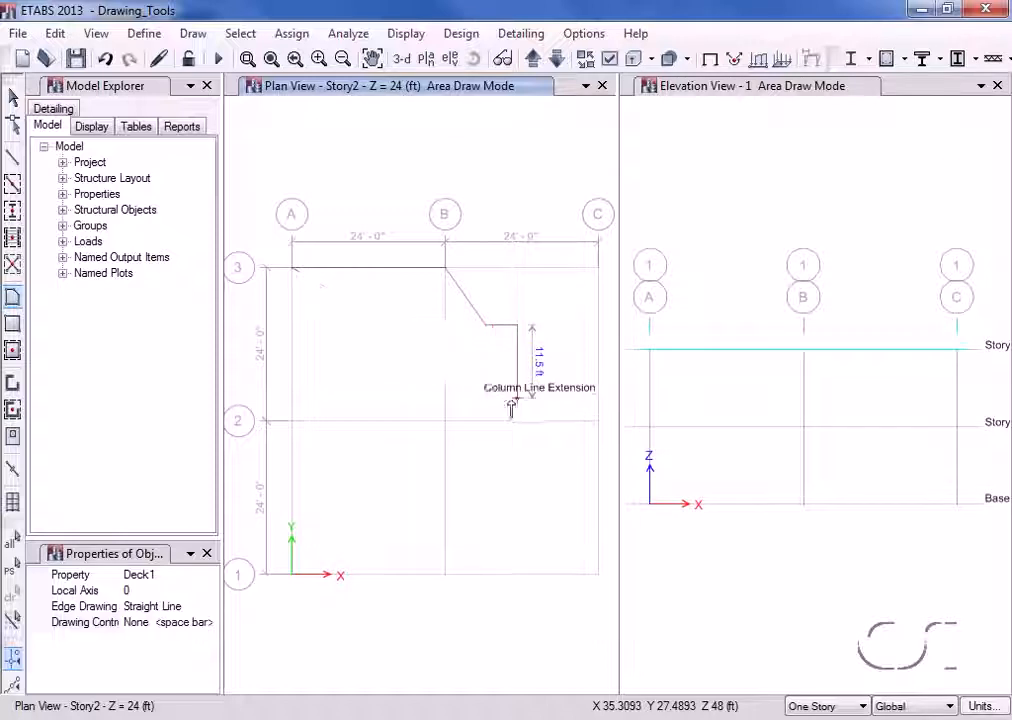
{"action": "double_click", "coordinate": [293, 421]}
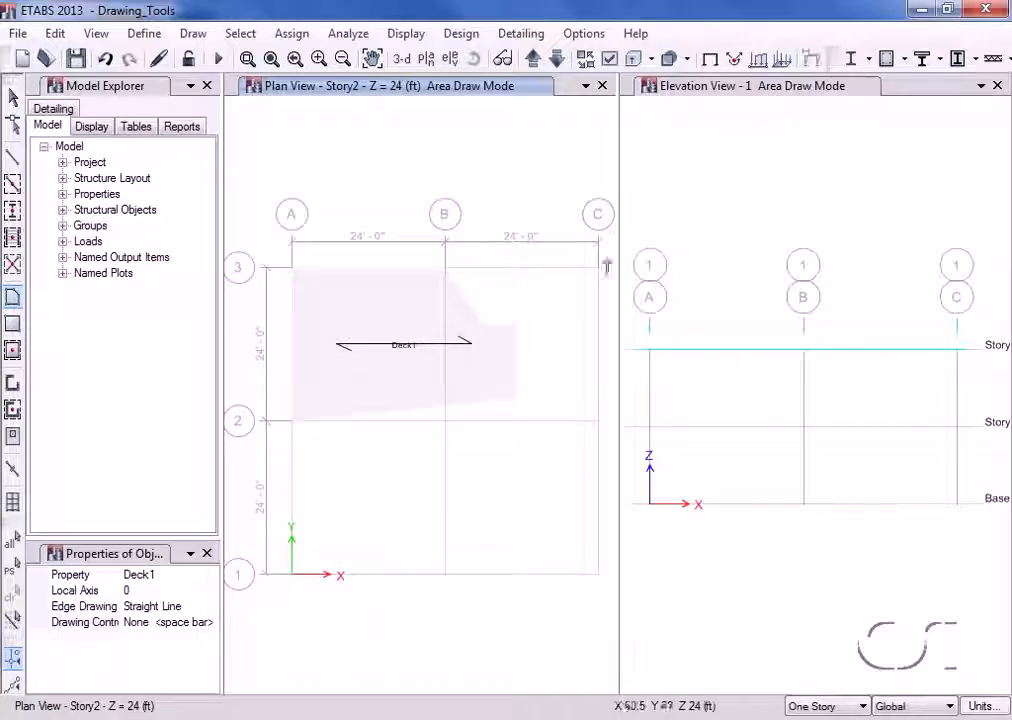
Step: Draw a one-story Wall1 area in the upper story of Elevation 1 from grid A to about X 12.5 ft, and return to object selection
{"action": "left_click", "coordinate": [765, 95]}
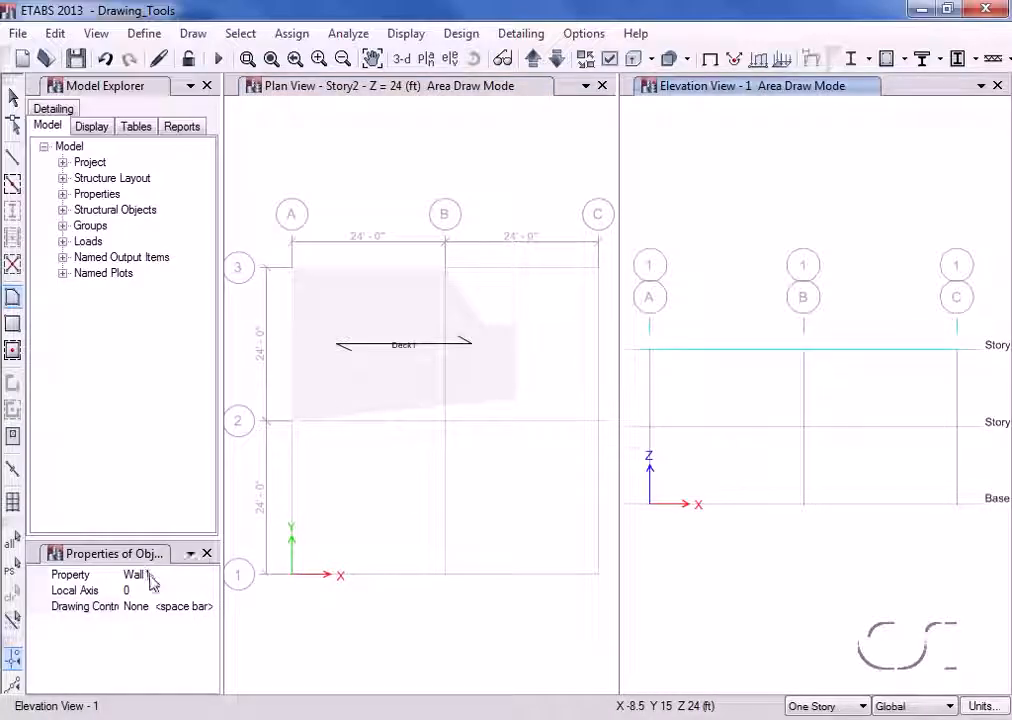
{"action": "left_click", "coordinate": [651, 356]}
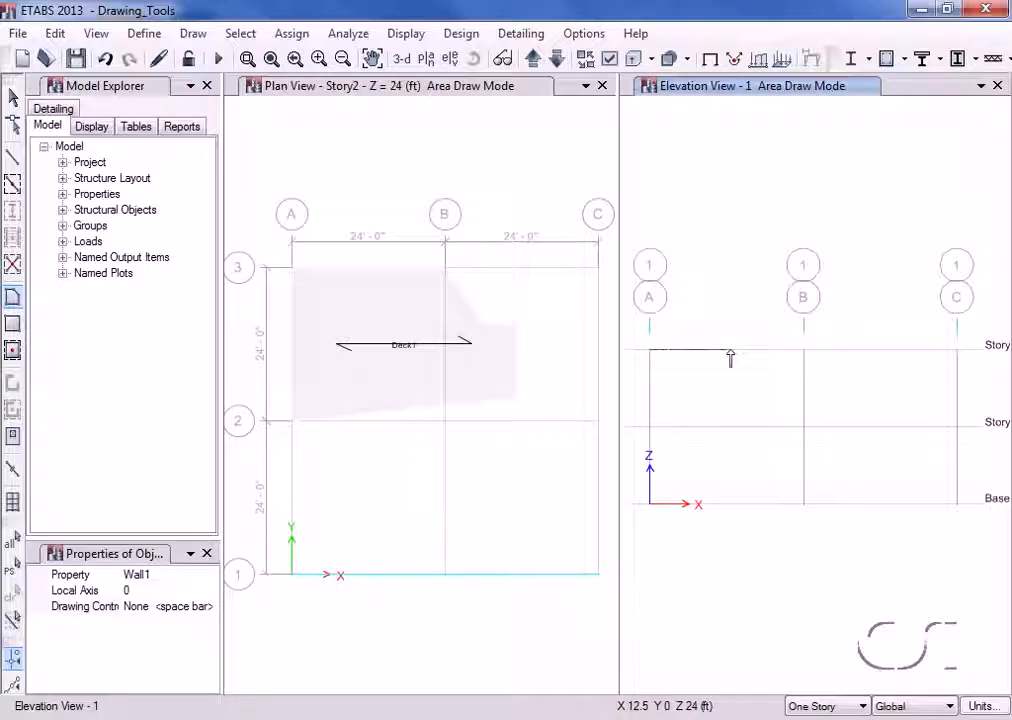
{"action": "left_click", "coordinate": [730, 368]}
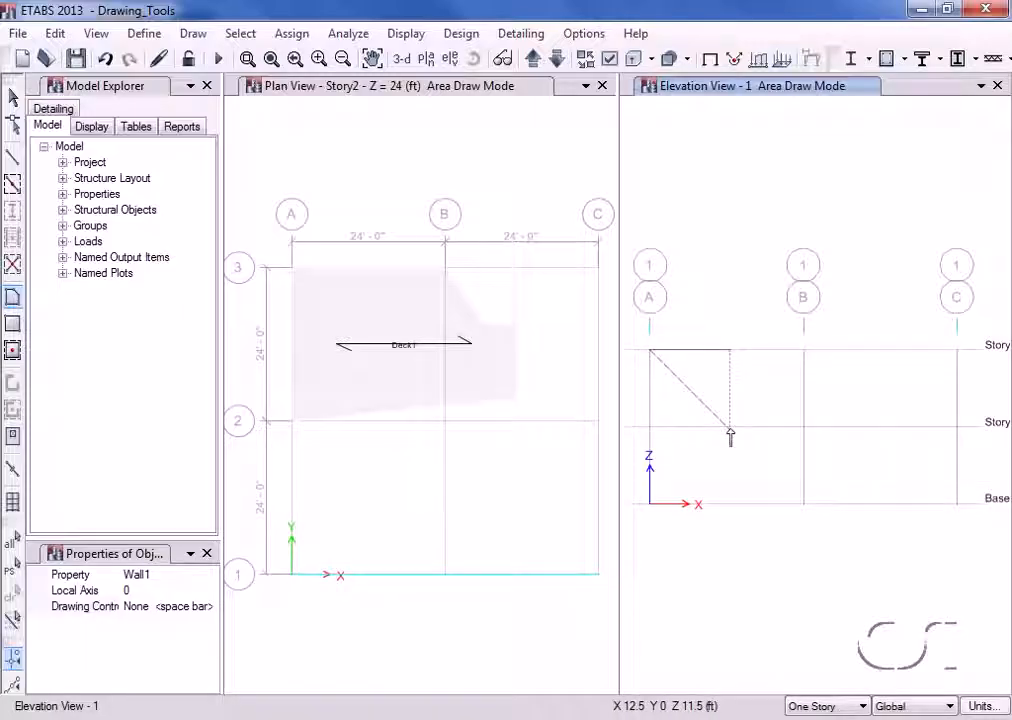
{"action": "left_click", "coordinate": [730, 427]}
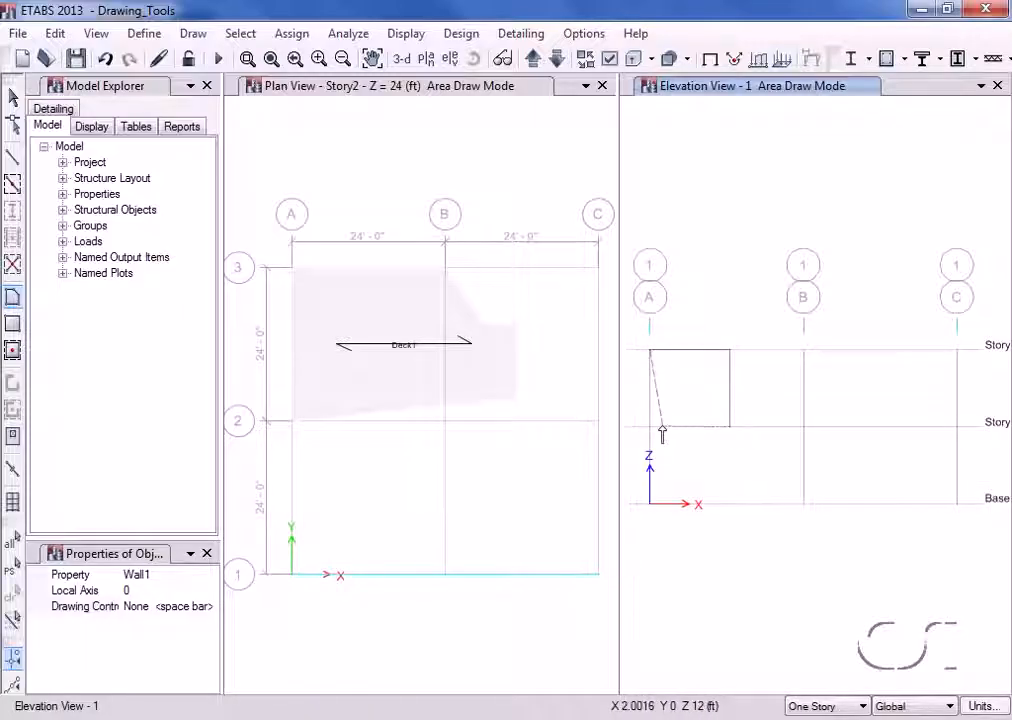
{"action": "double_click", "coordinate": [651, 428]}
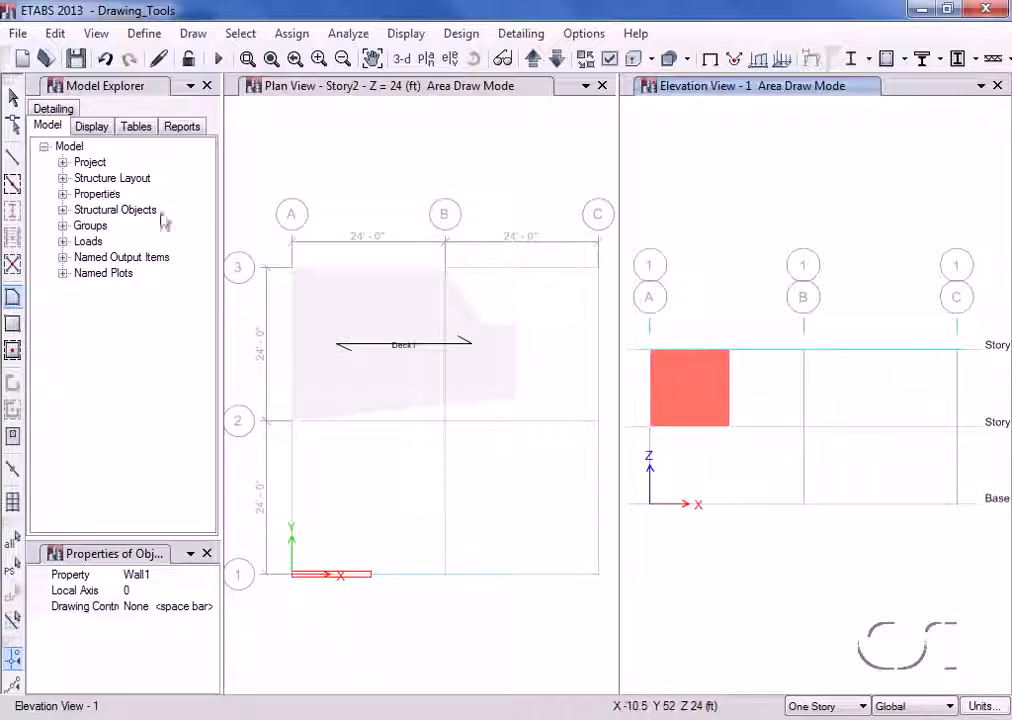
{"action": "left_click", "coordinate": [14, 104]}
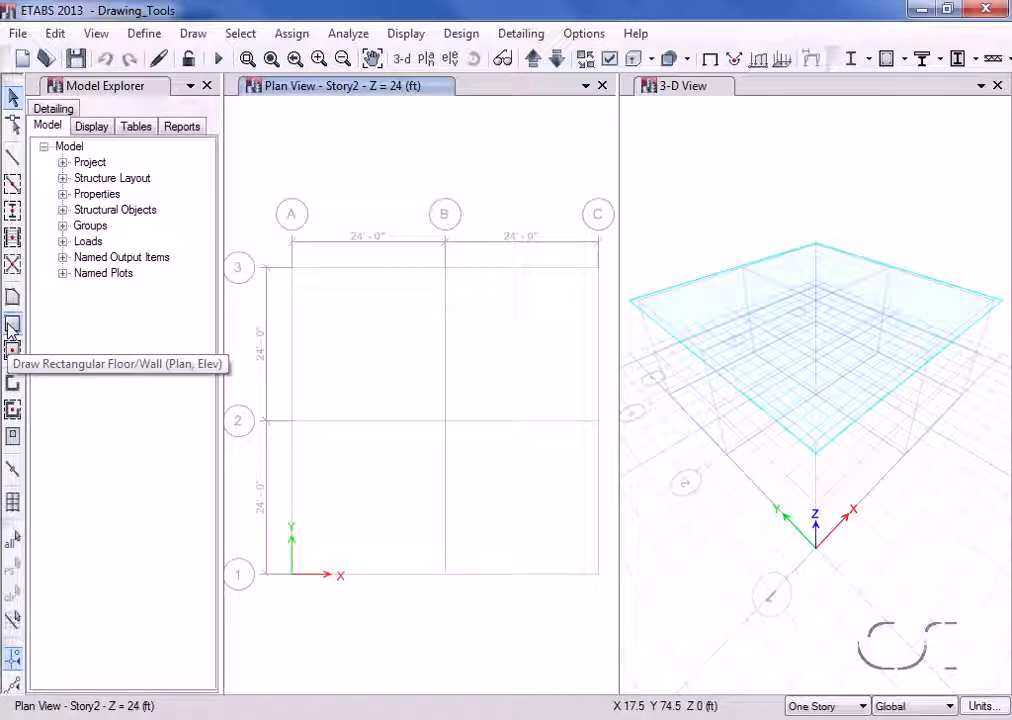
Step: Draw rectangular Slab1 floors: one filling bay A–B/2–3 and a smaller one inside bay B–C/2–3 ending at about X 40.5, Y 34.5 ft
{"action": "left_click", "coordinate": [10, 326]}
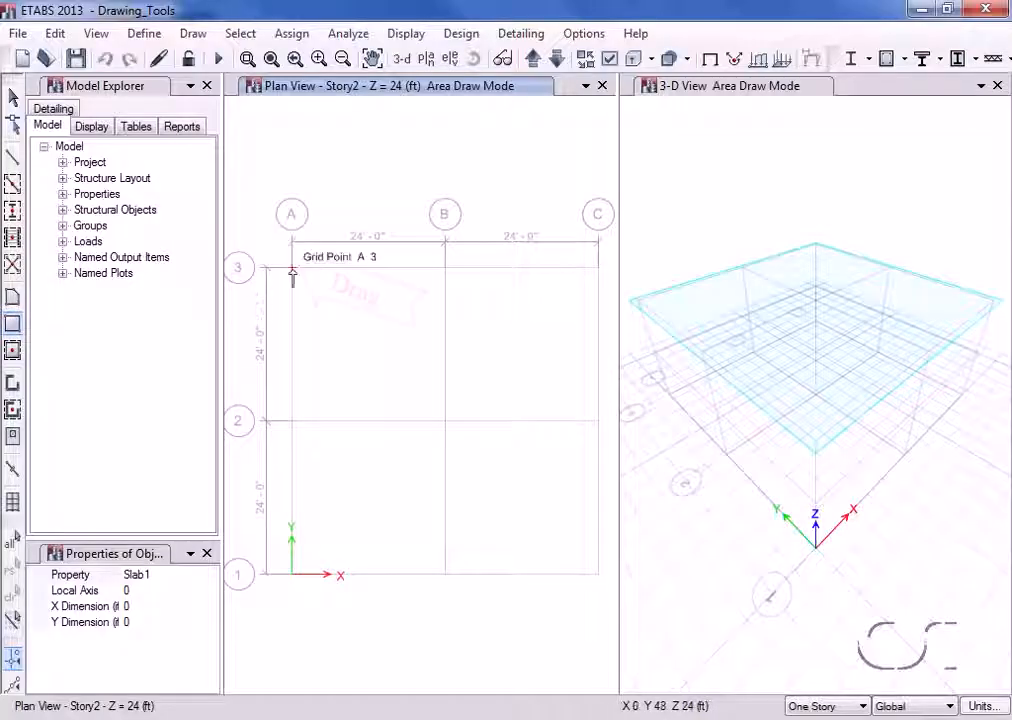
{"action": "left_click_drag", "start_coordinate": [292, 270], "coordinate": [443, 428]}
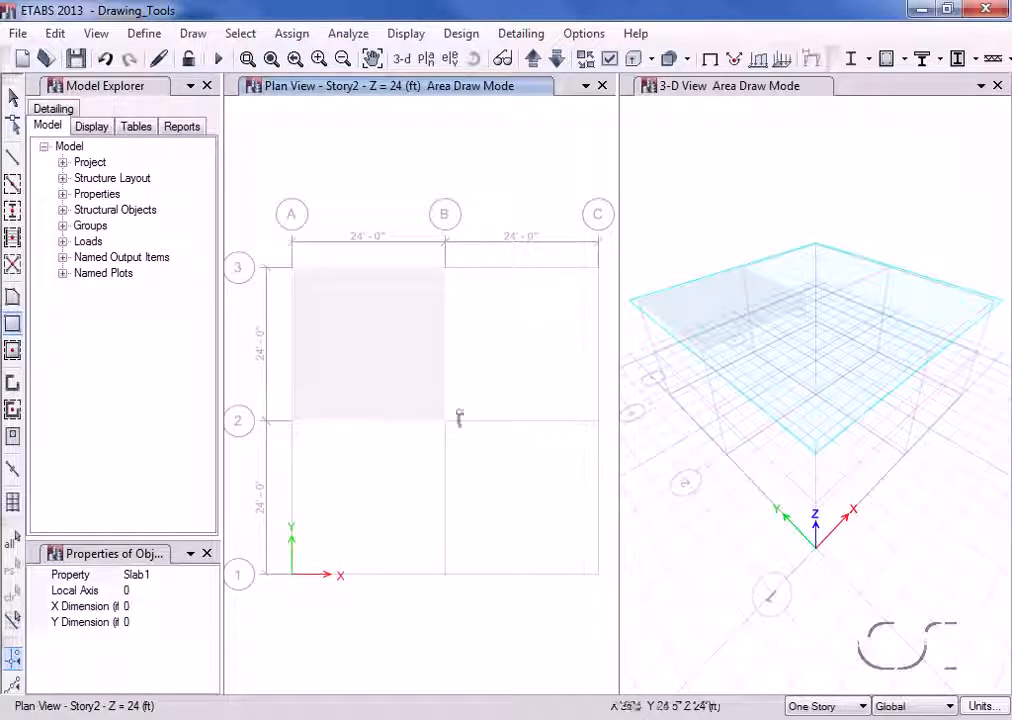
{"action": "mouse_move", "coordinate": [502, 297]}
{"action": "left_mouse_down"}
{"action": "mouse_move", "coordinate": [529, 358]}
{"action": "mouse_move", "coordinate": [549, 355]}
{"action": "left_mouse_up"}
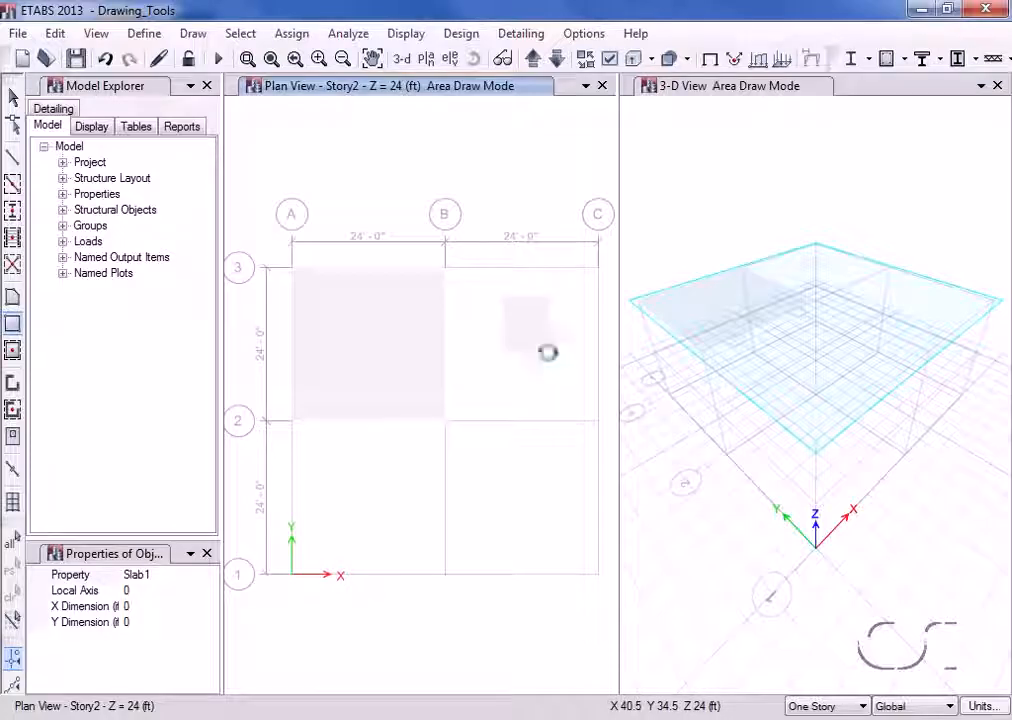
Step: Place three small Slab1 rectangles with X and Y dimensions of 24, one in bay B–C/2–3 and two in bay A–B/1–2, and return to object selection
{"action": "left_click", "coordinate": [158, 606]}
{"action": "type", "text": "24"}
{"action": "left_click", "coordinate": [148, 622]}
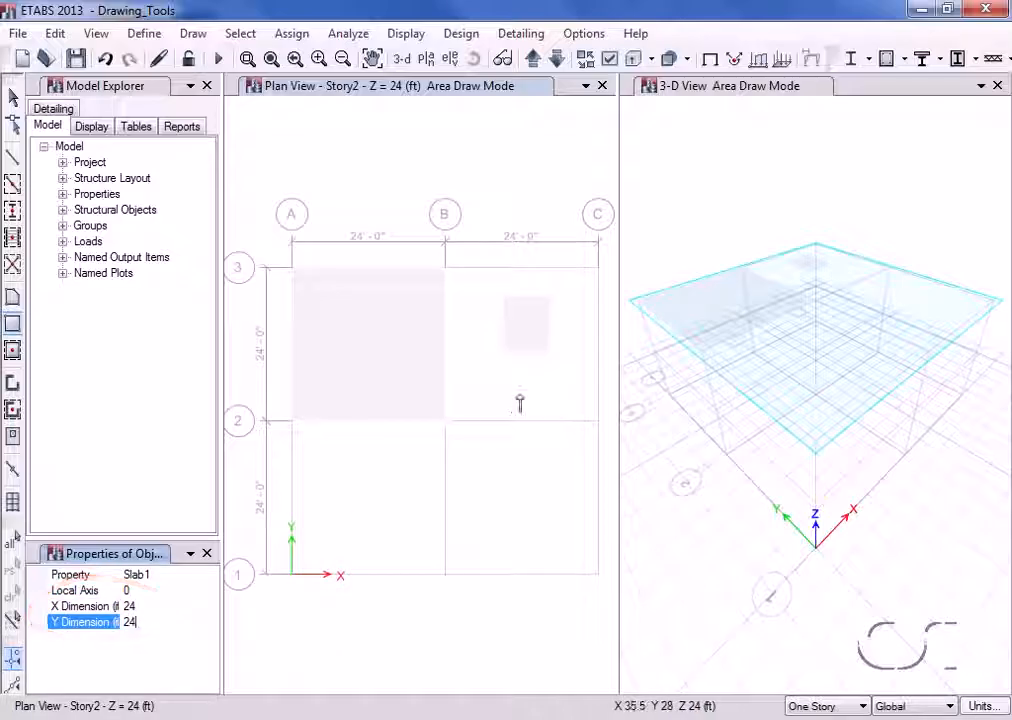
{"action": "key", "text": "Return"}
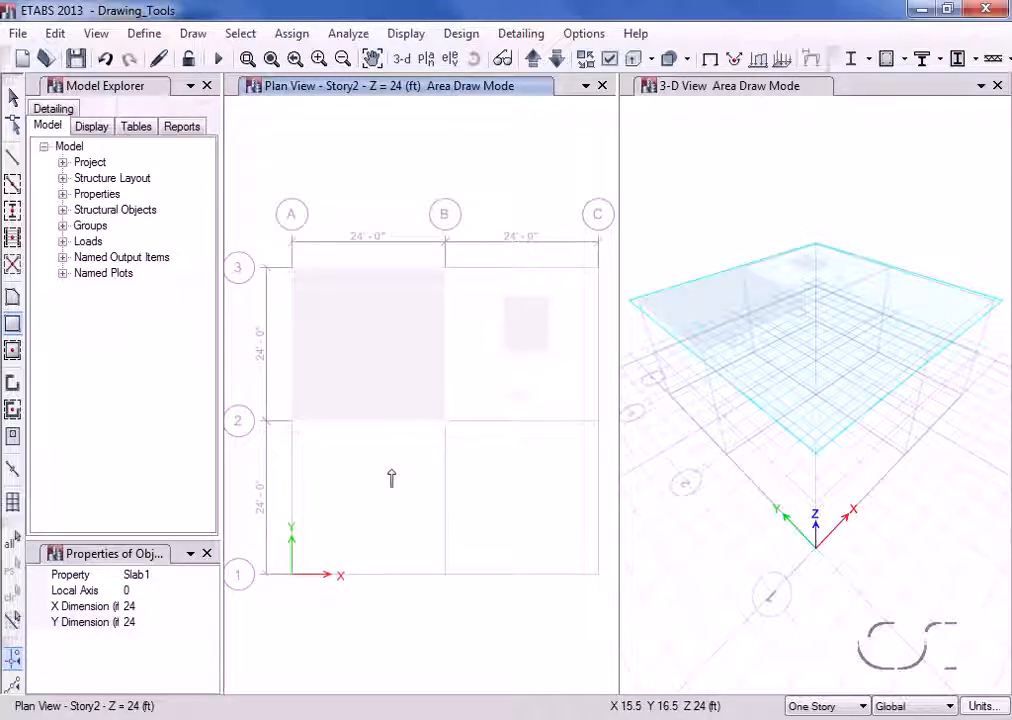
{"action": "left_click", "coordinate": [14, 98]}
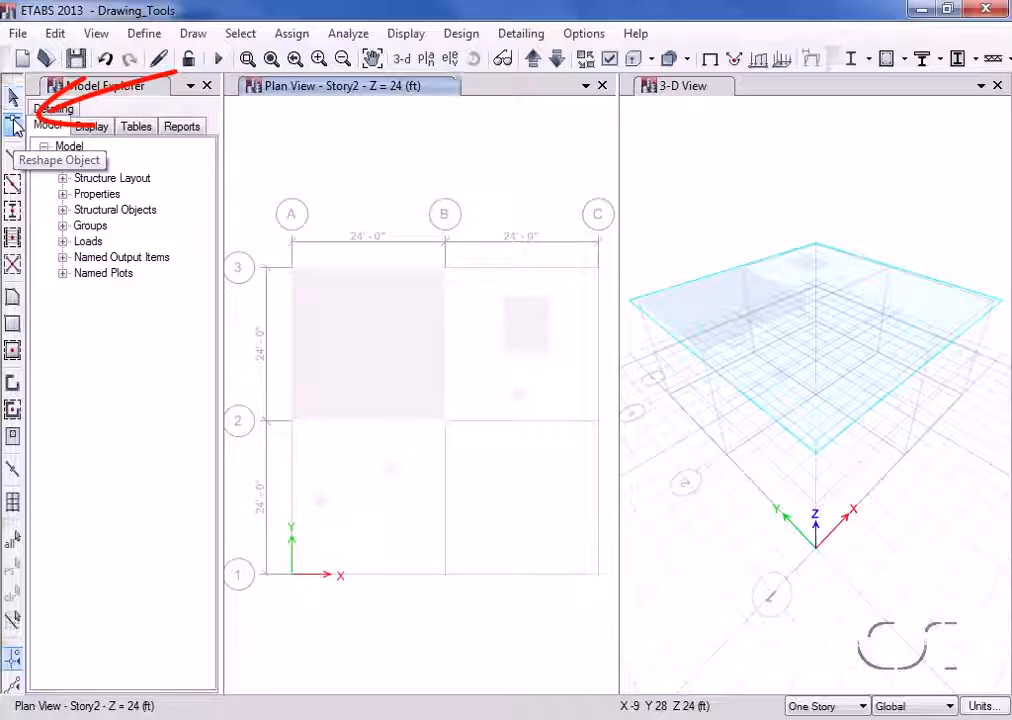
Step: Reshape the larger slab inside bay B–C/2–3 by moving its lower-left corner outward toward grid point B-2
{"action": "left_click", "coordinate": [14, 125]}
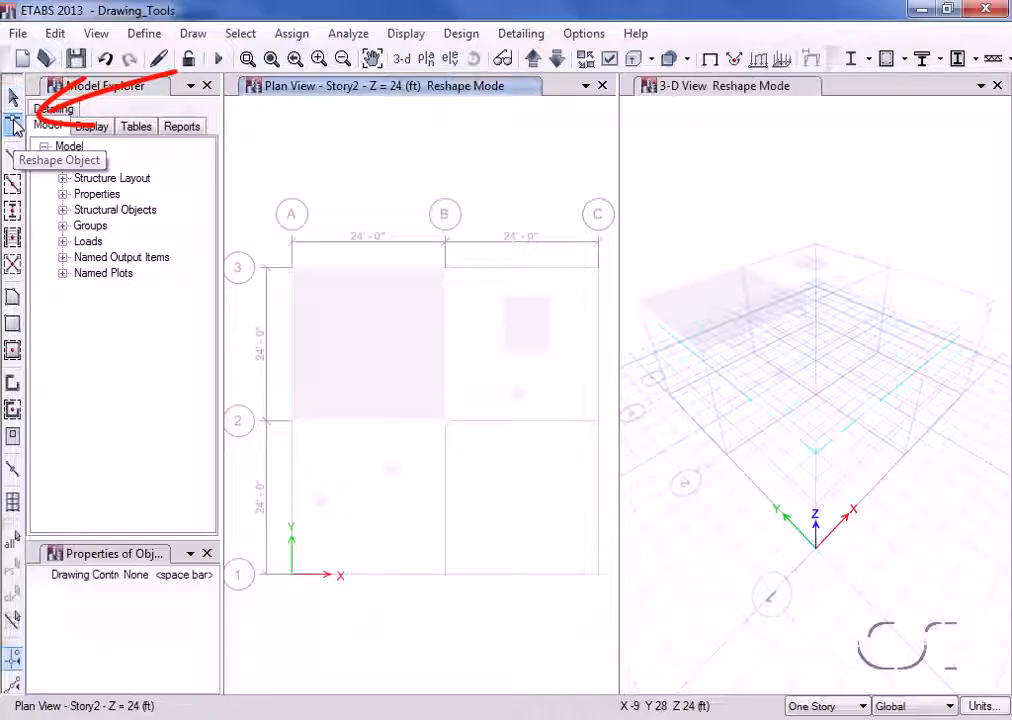
{"action": "left_click", "coordinate": [523, 338]}
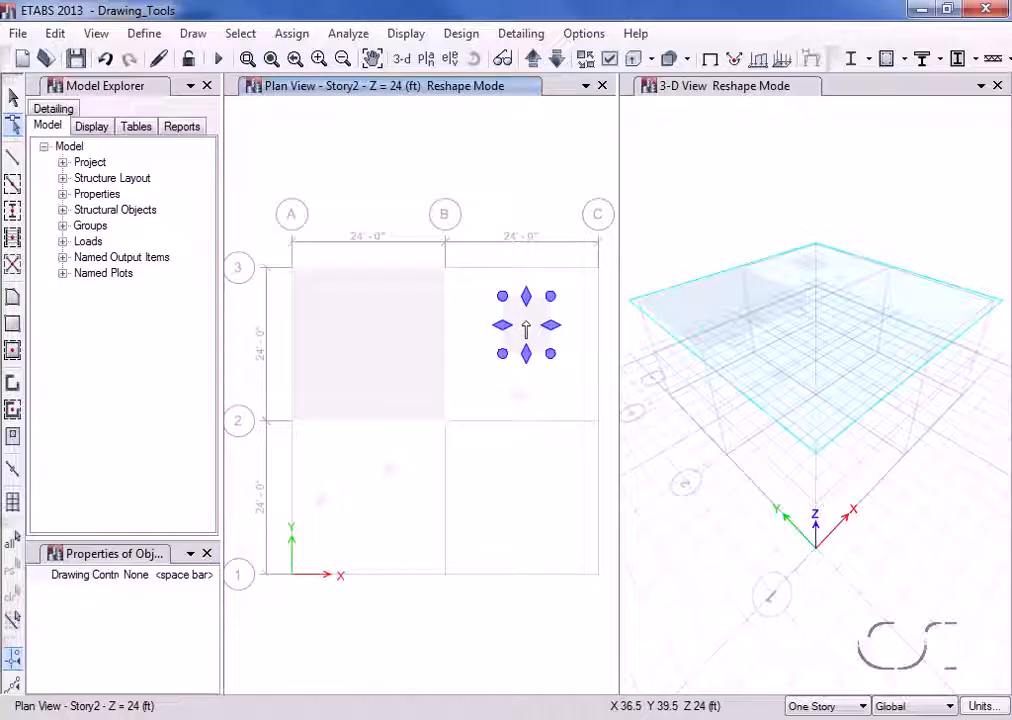
{"action": "left_click_drag", "start_coordinate": [503, 356], "coordinate": [473, 385]}
{"action": "left_click", "coordinate": [481, 345]}
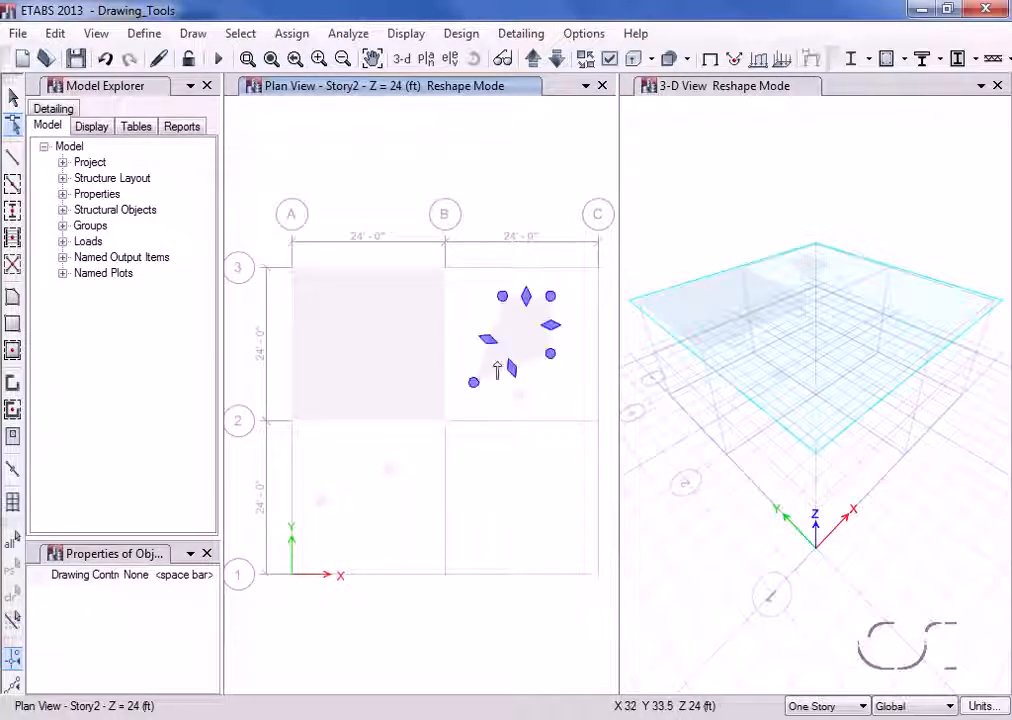
Step: Move the reshaped slab's left edge past grid line B and its right edge so the upper corner meets grid point C-3
{"action": "left_click_drag", "start_coordinate": [489, 341], "coordinate": [461, 323]}
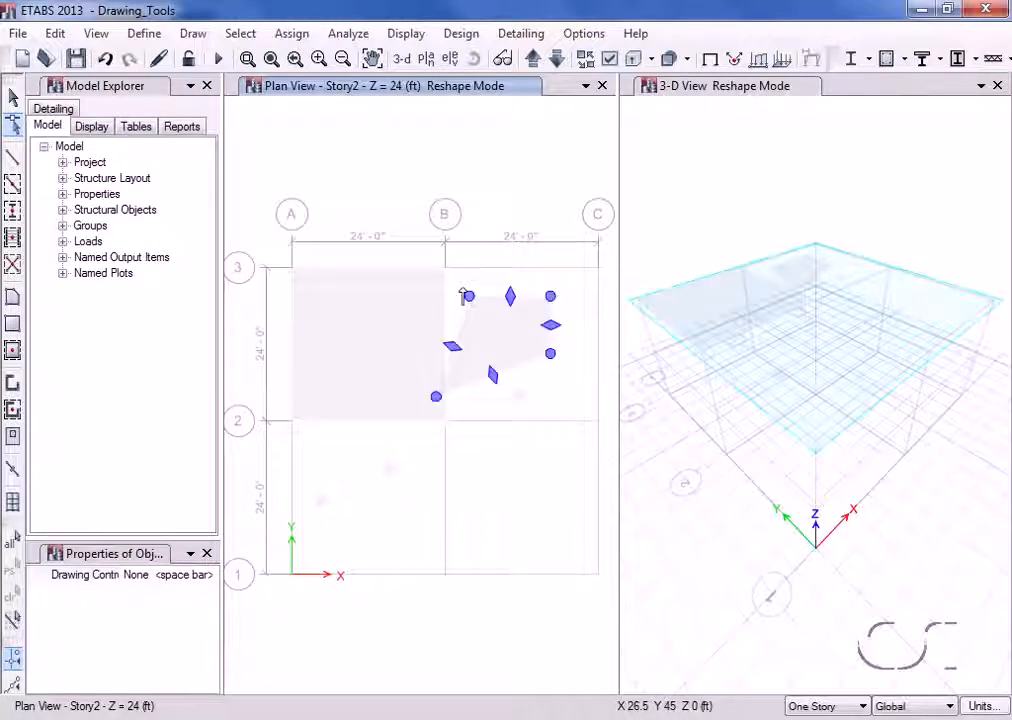
{"action": "left_click_drag", "start_coordinate": [550, 324], "coordinate": [598, 273]}
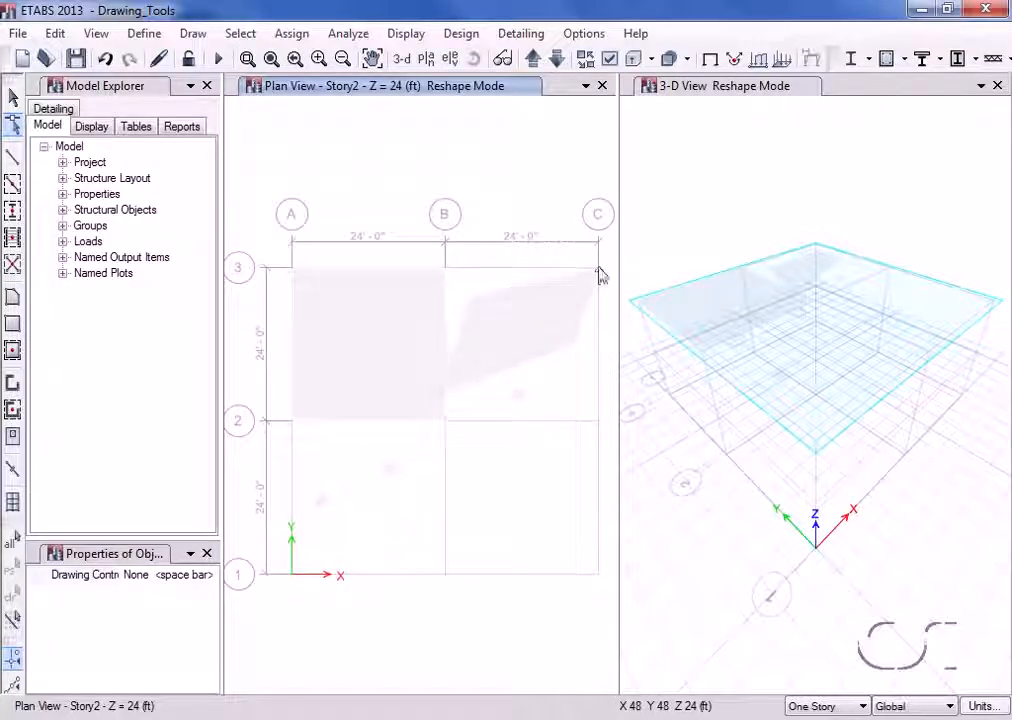
{"action": "left_click", "coordinate": [598, 268]}
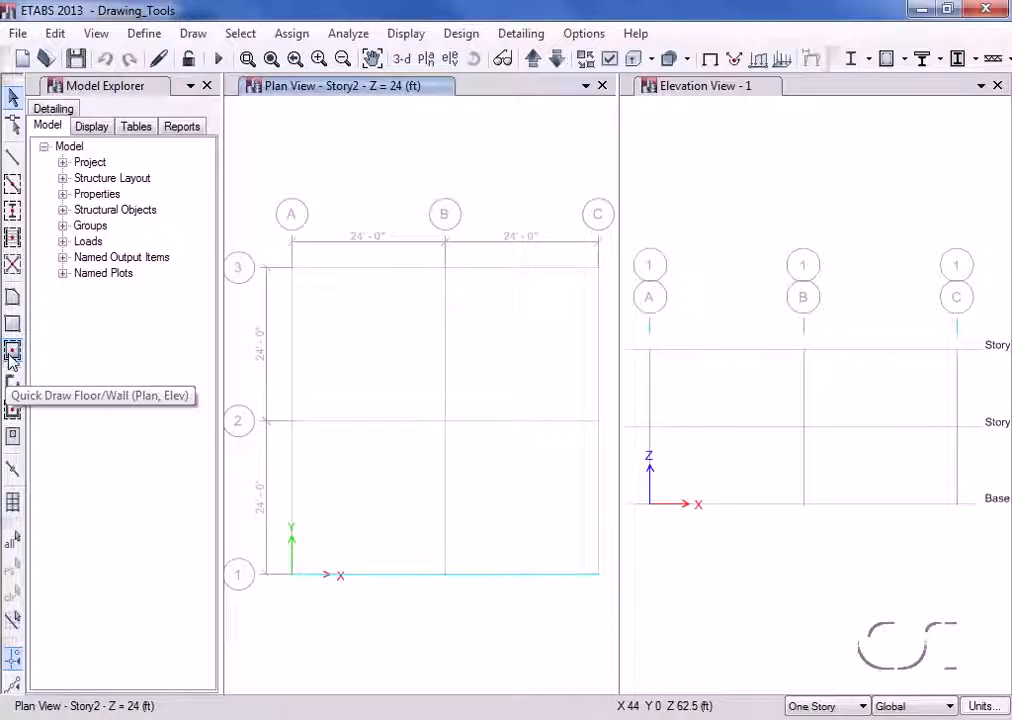
Step: Quick-draw Slab1 floors using grids in bay A–B/2–3 and in both bays between grids B and C
{"action": "left_click", "coordinate": [12, 352]}
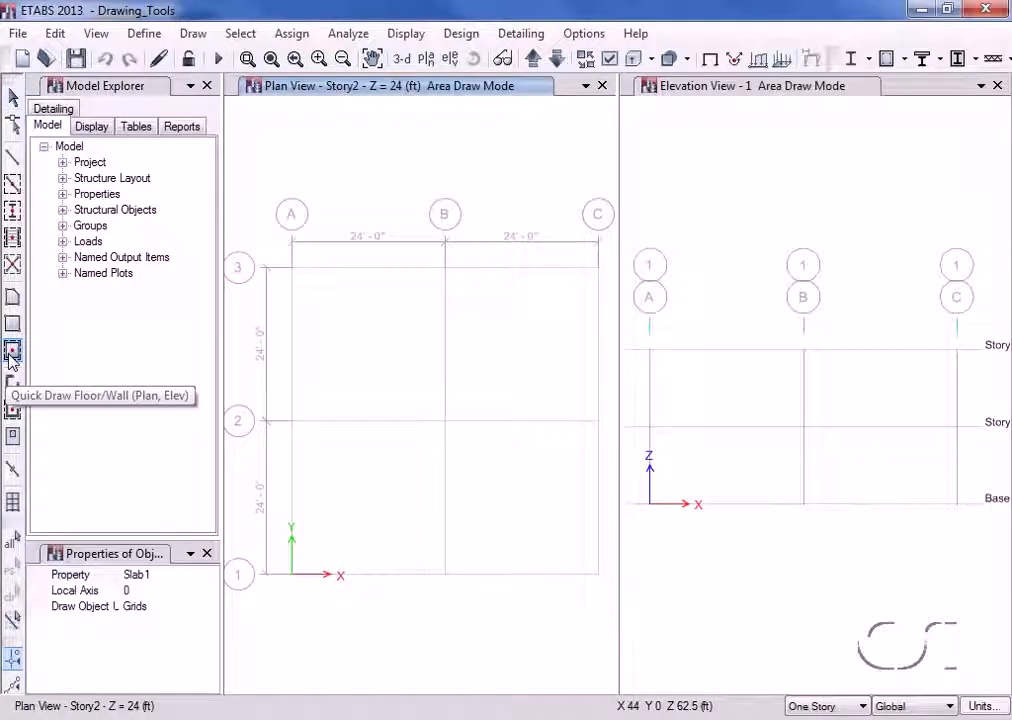
{"action": "left_click", "coordinate": [368, 343]}
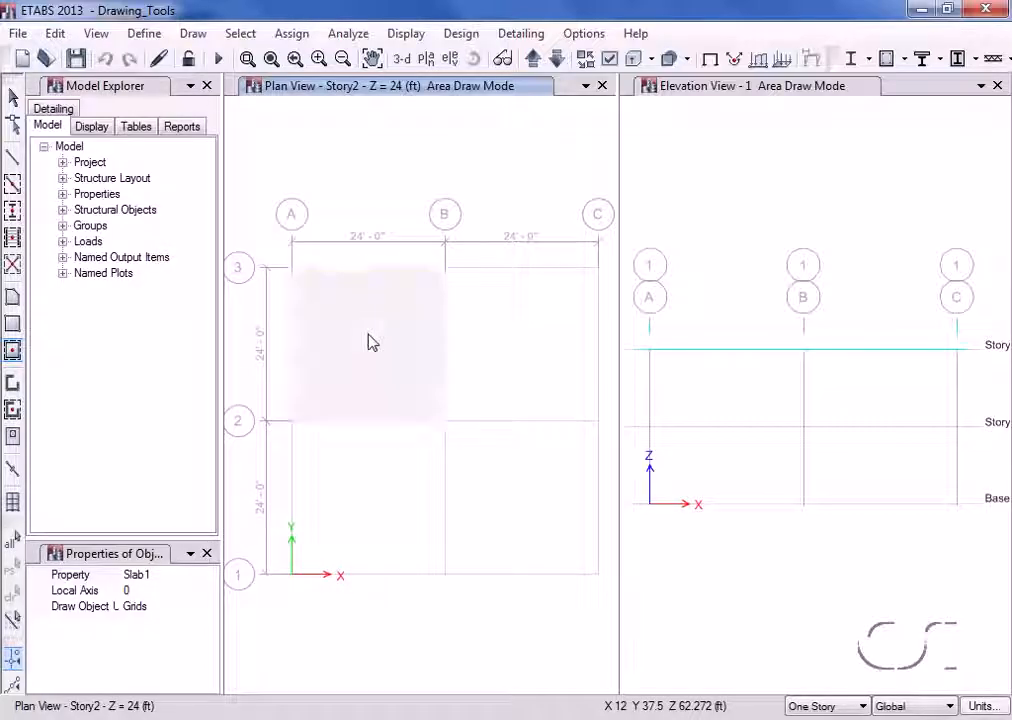
{"action": "mouse_move", "coordinate": [434, 250]}
{"action": "left_mouse_down"}
{"action": "mouse_move", "coordinate": [436, 445]}
{"action": "mouse_move", "coordinate": [549, 598]}
{"action": "mouse_move", "coordinate": [611, 606]}
{"action": "left_mouse_up"}
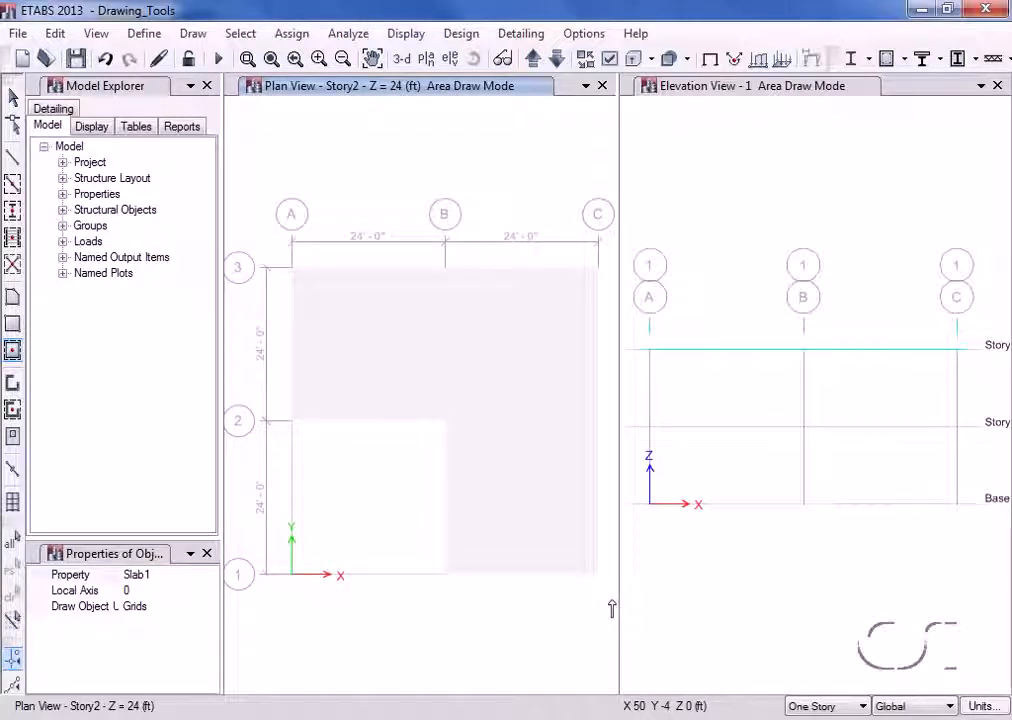
Step: Quick-draw Wall1 panels in Elevation 1: upper story between A and B, both stories between B and C, and return to object selection
{"action": "left_click", "coordinate": [678, 266]}
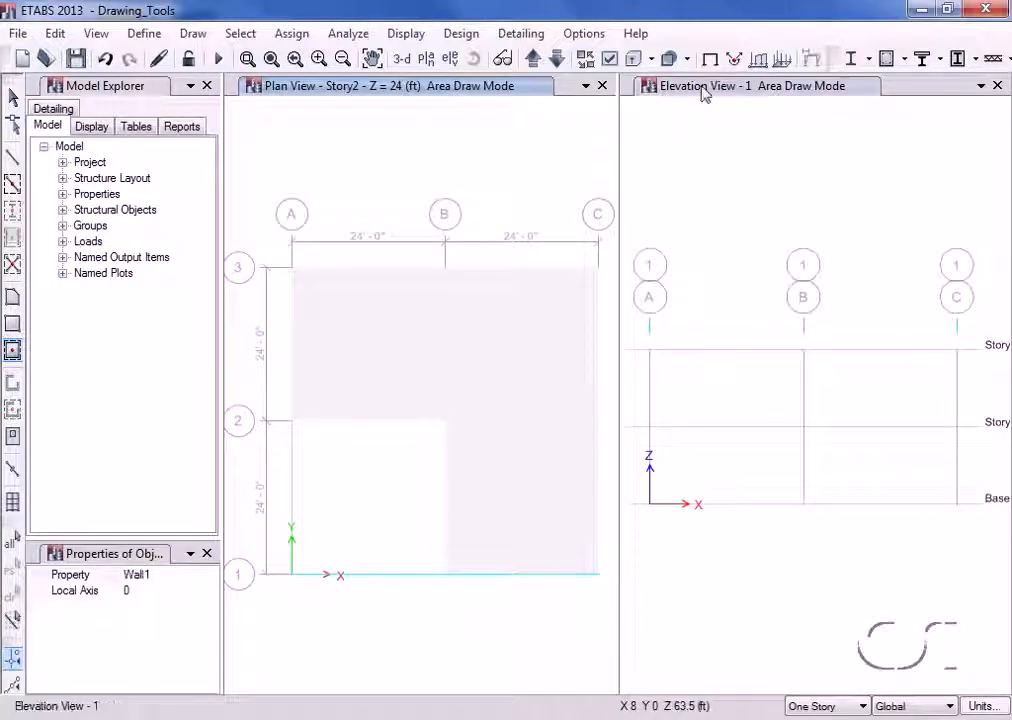
{"action": "left_click", "coordinate": [680, 386]}
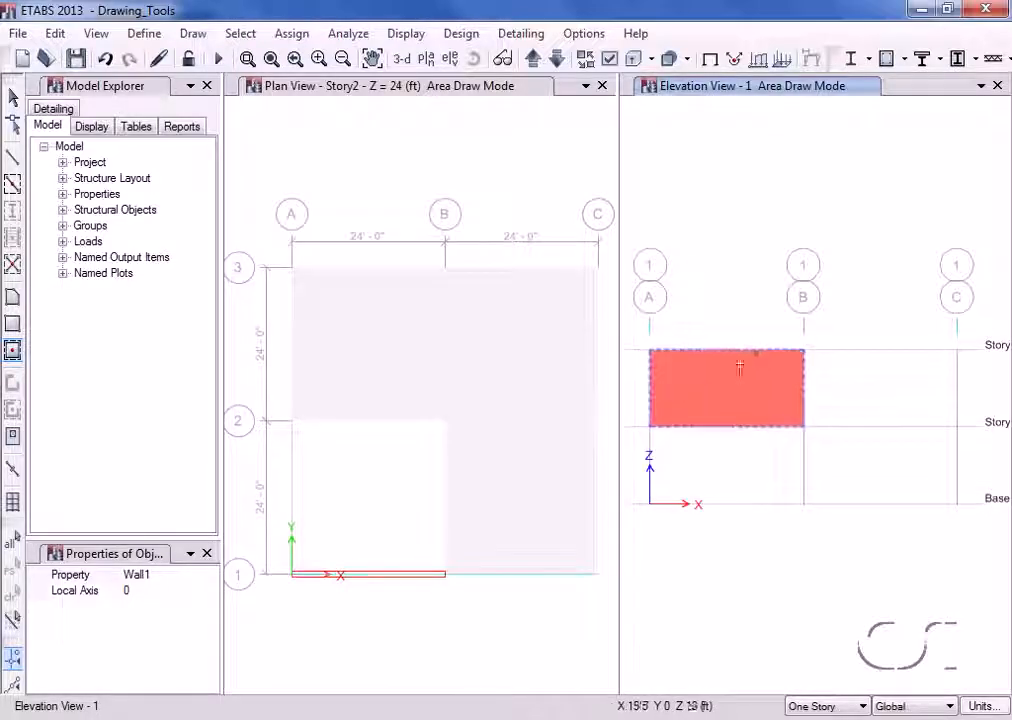
{"action": "left_click_drag", "start_coordinate": [824, 493], "coordinate": [971, 521]}
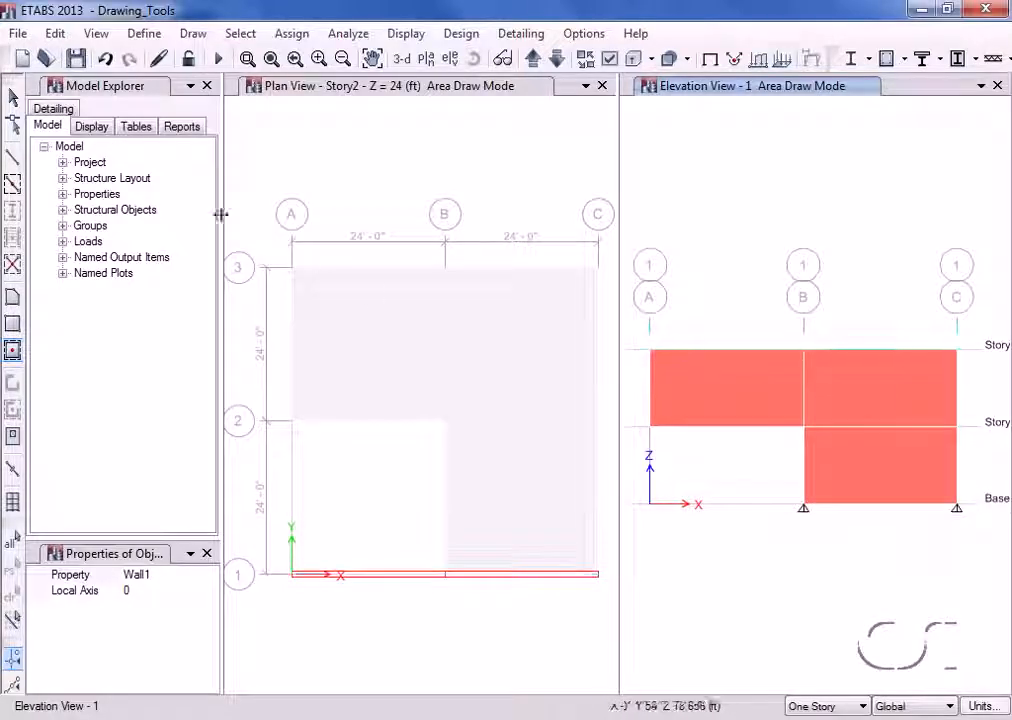
{"action": "left_click", "coordinate": [14, 99]}
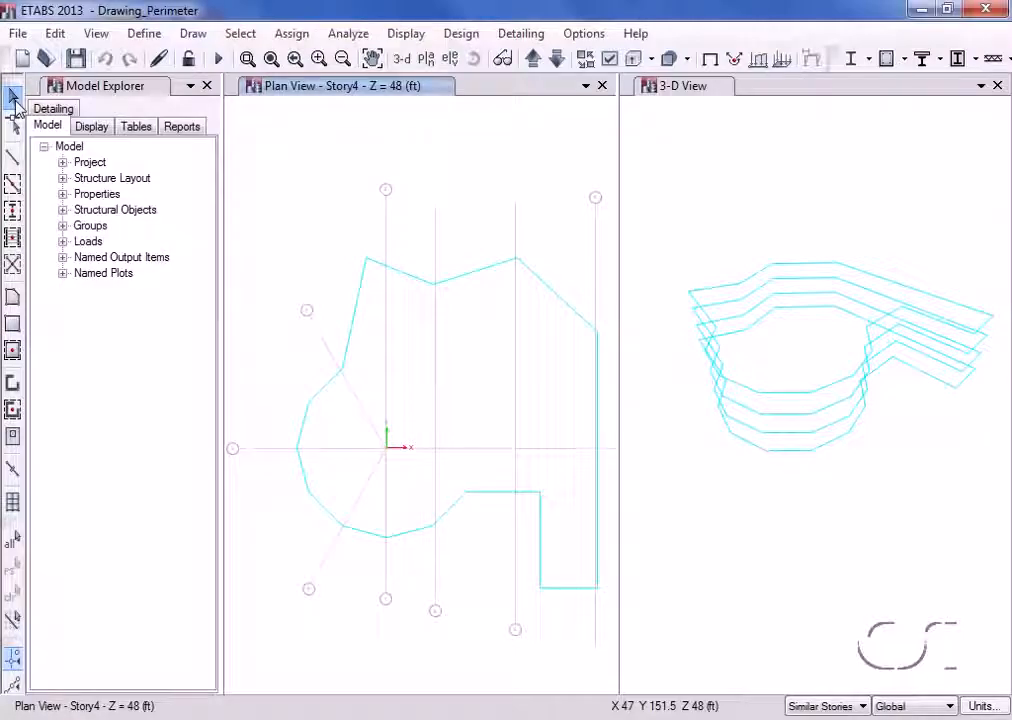
Step: Quick-draw Slab1 floors over the whole Story4 plan of the Drawing_Perimeter model, using Perimeter Lines as the drawing basis
{"action": "left_click", "coordinate": [12, 351]}
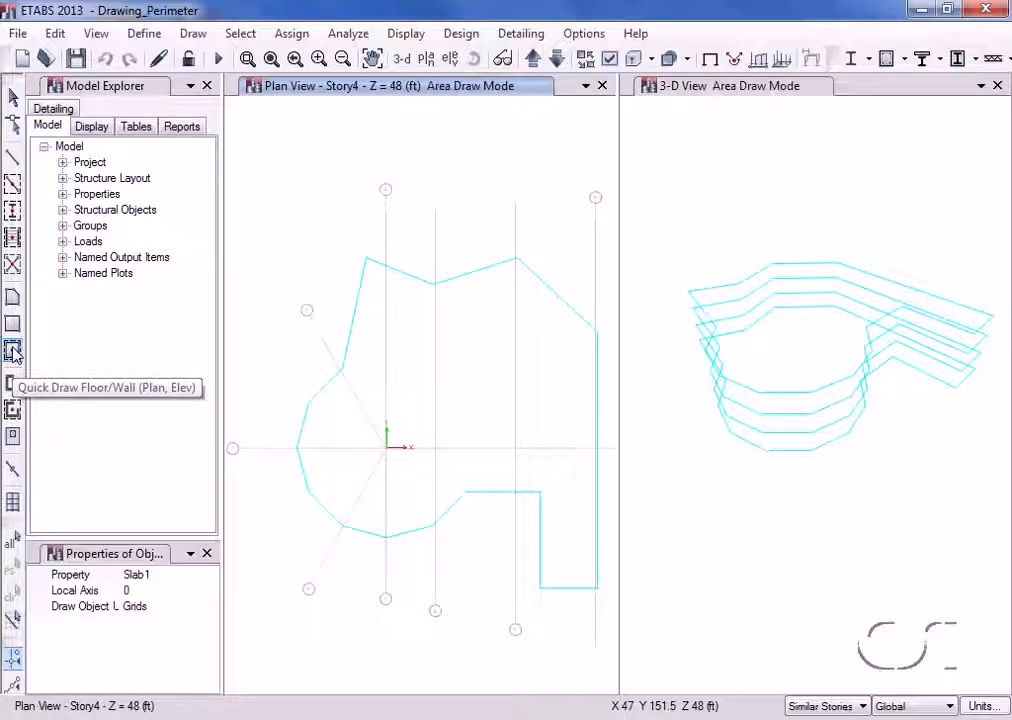
{"action": "left_click", "coordinate": [136, 607]}
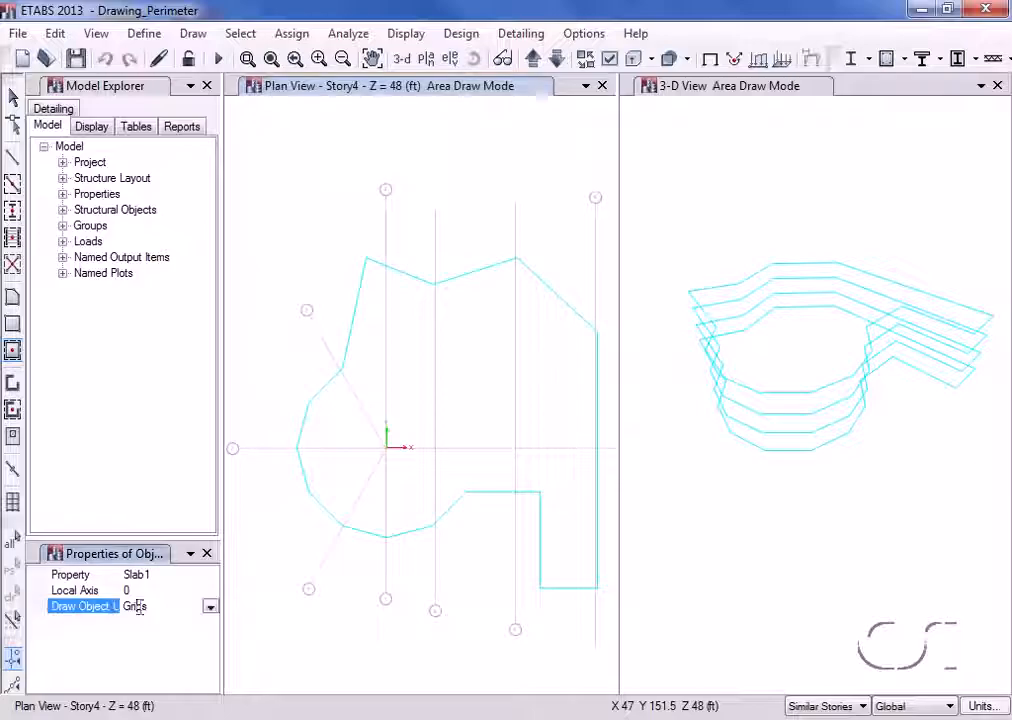
{"action": "left_click", "coordinate": [210, 608]}
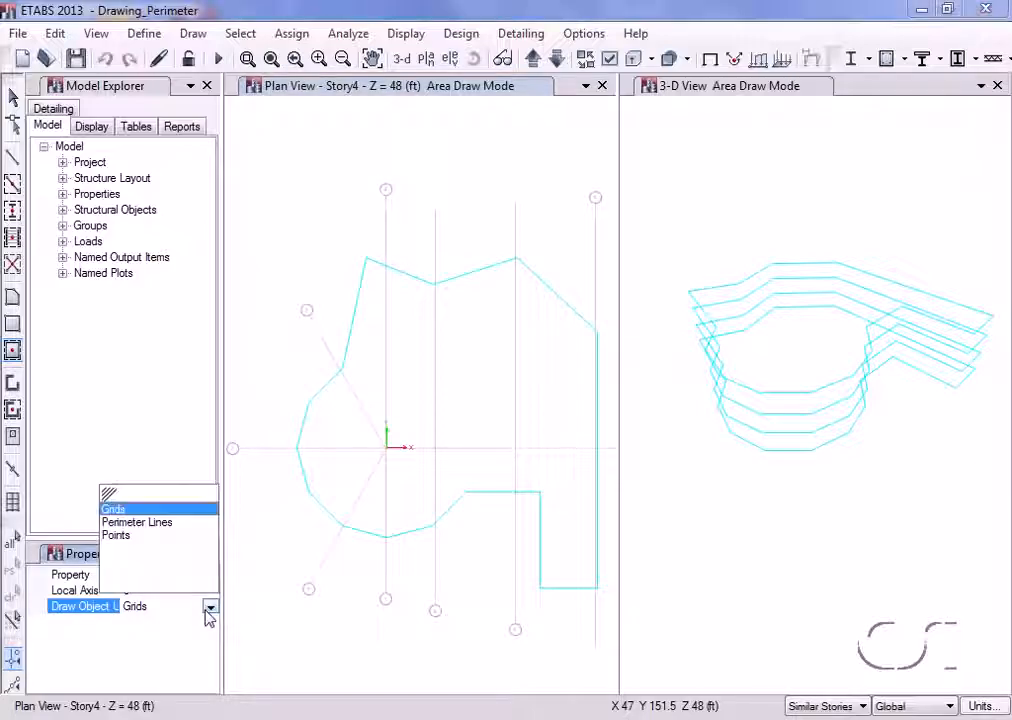
{"action": "left_click", "coordinate": [166, 531]}
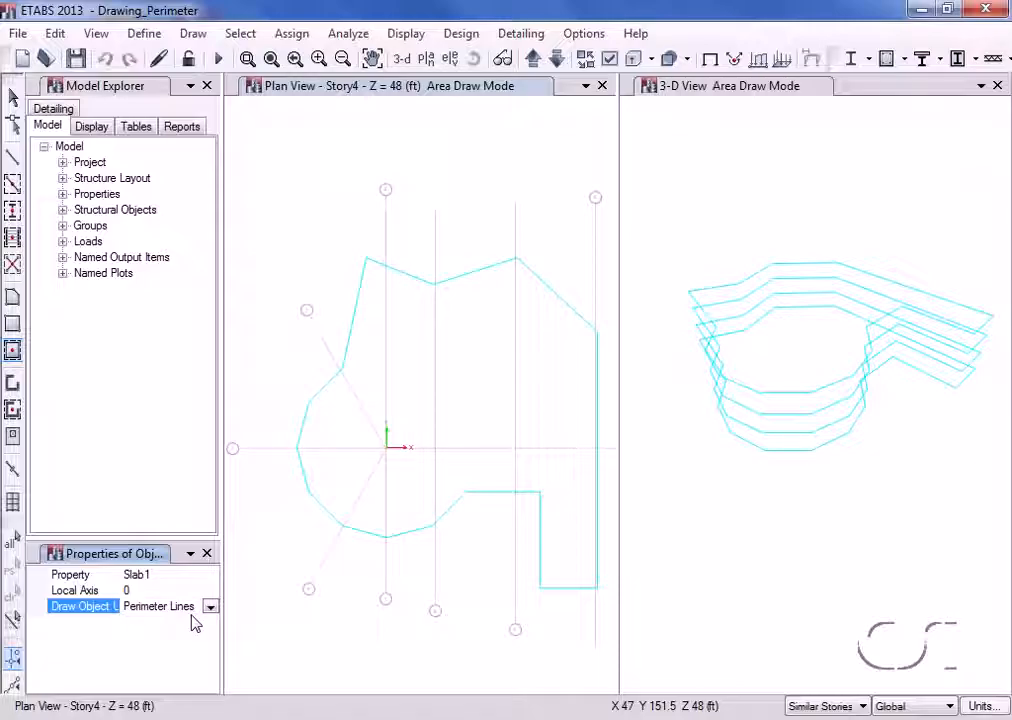
{"action": "left_click_drag", "start_coordinate": [258, 225], "coordinate": [613, 616]}
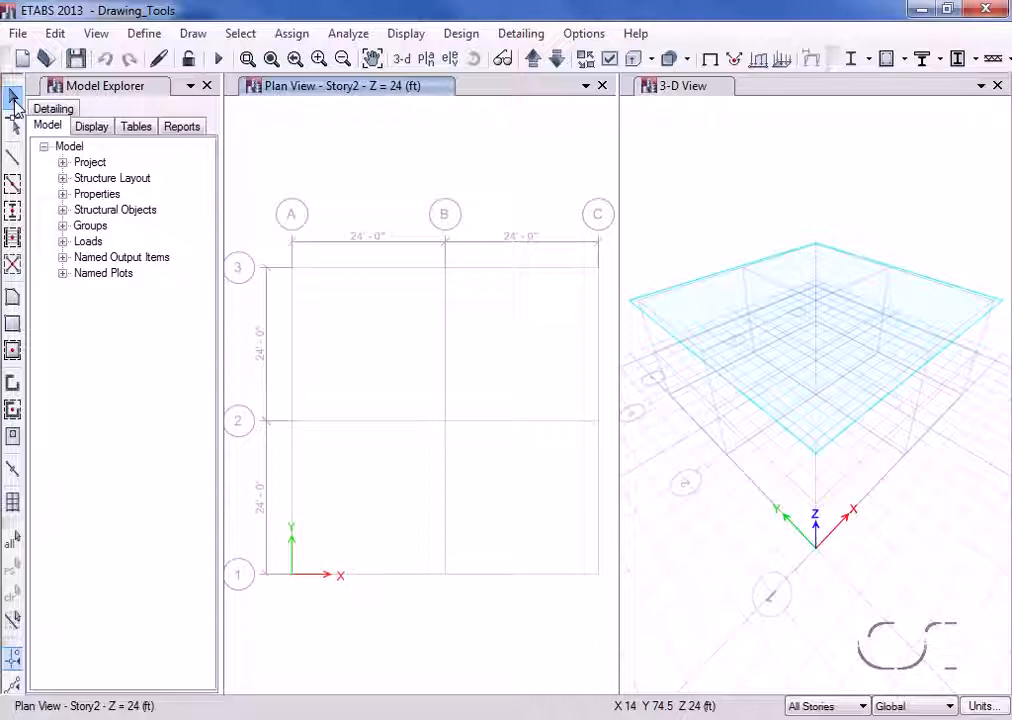
Step: Draw three connected straight Wall1 pier segments in plan through about X 14, Y 32 and X 21, Y 44, ending at about X 31.5, Y 33.5 ft
{"action": "left_click", "coordinate": [13, 386]}
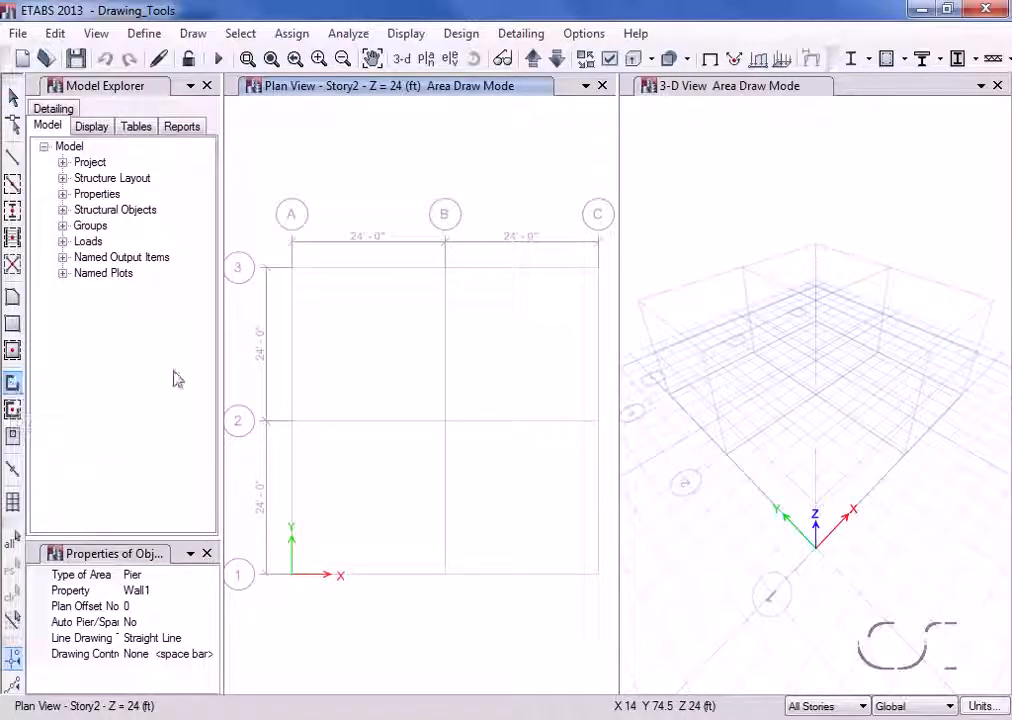
{"action": "left_click", "coordinate": [316, 328]}
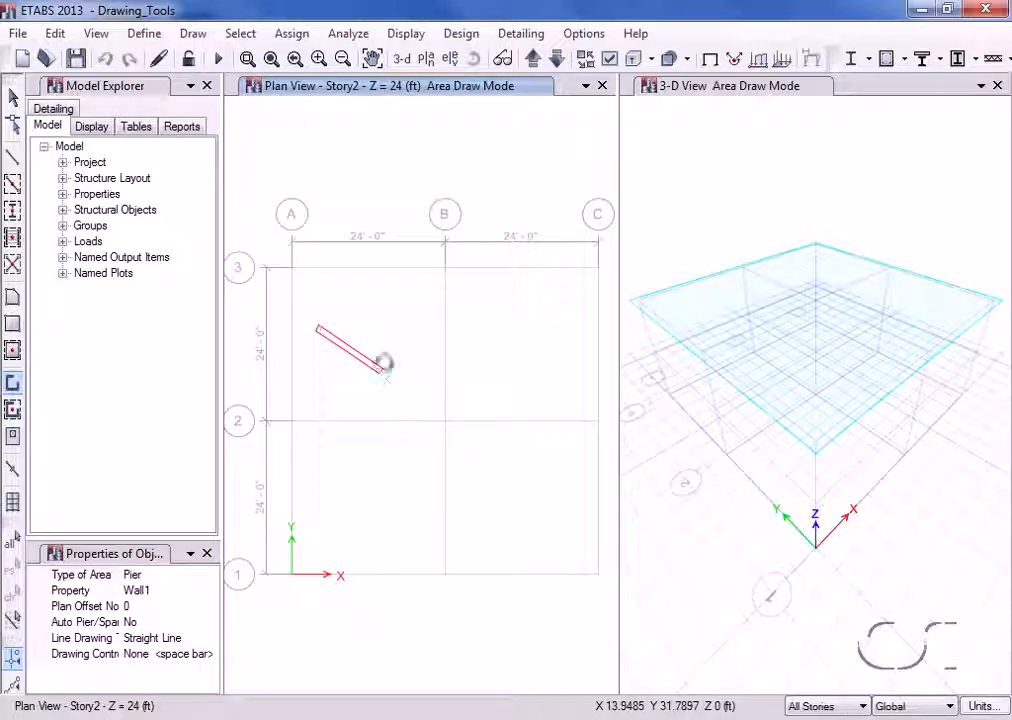
{"action": "left_click", "coordinate": [382, 372]}
{"action": "left_click", "coordinate": [424, 293]}
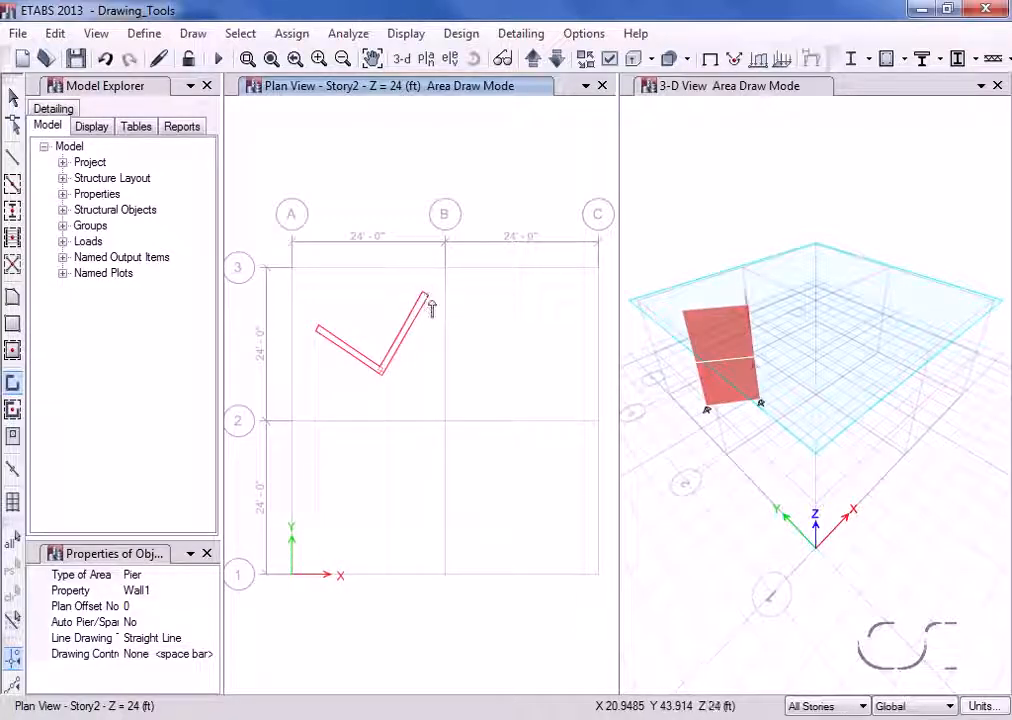
{"action": "left_click", "coordinate": [491, 360]}
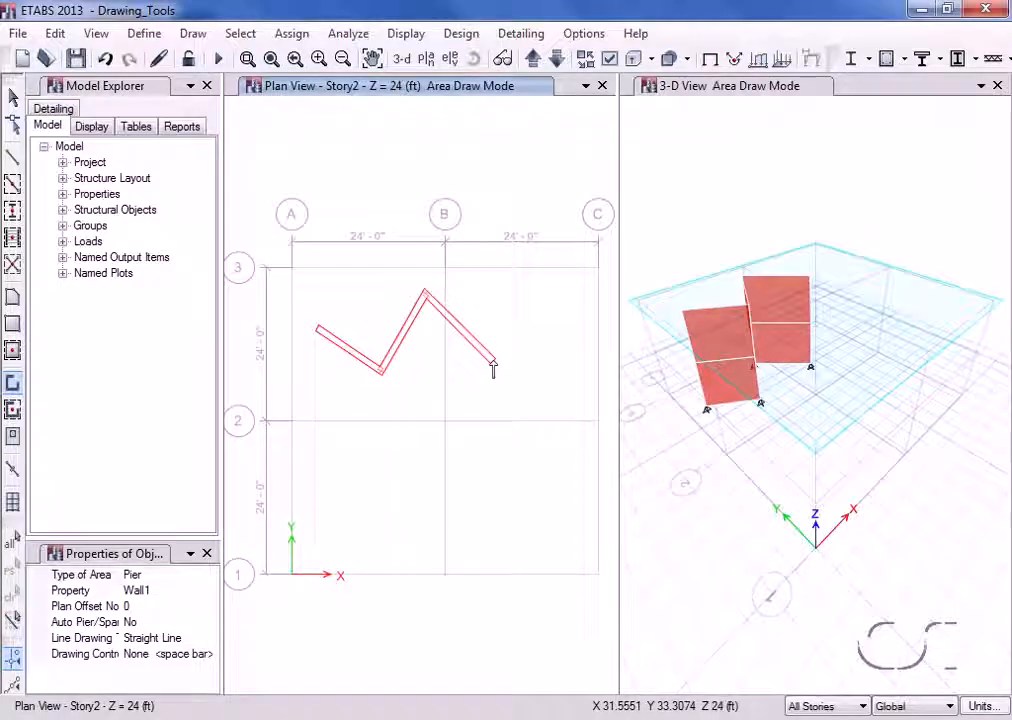
Step: Add a wall segment with the Parallel to Angle drawing control at 45 degrees, ending at about X 40, Y 42 ft
{"action": "left_click", "coordinate": [183, 654]}
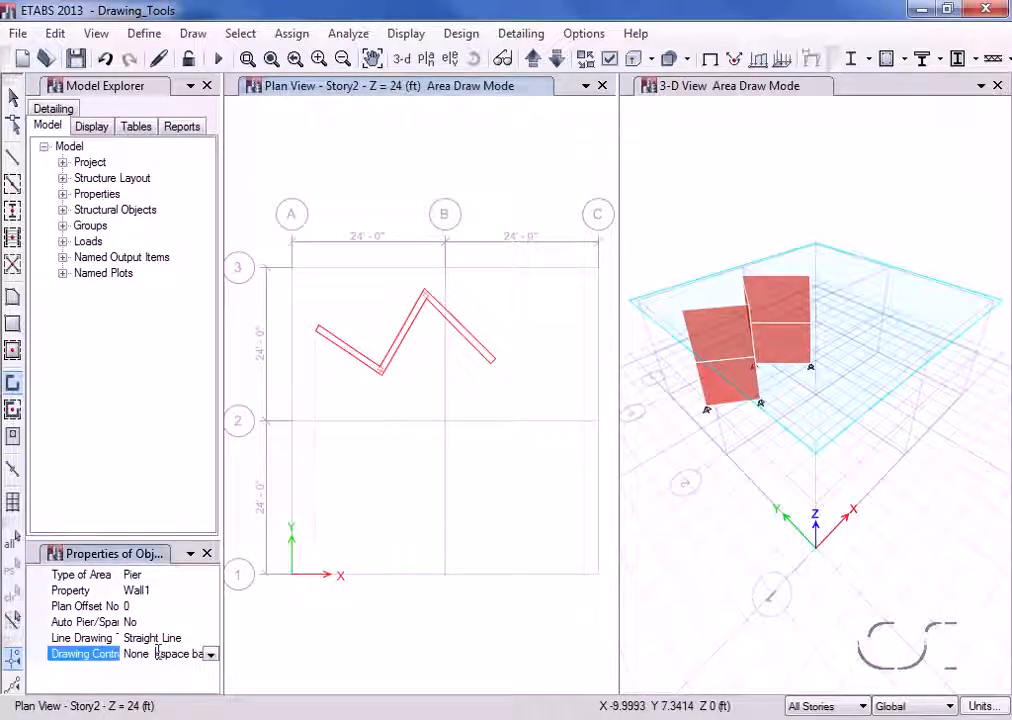
{"action": "left_click", "coordinate": [210, 655]}
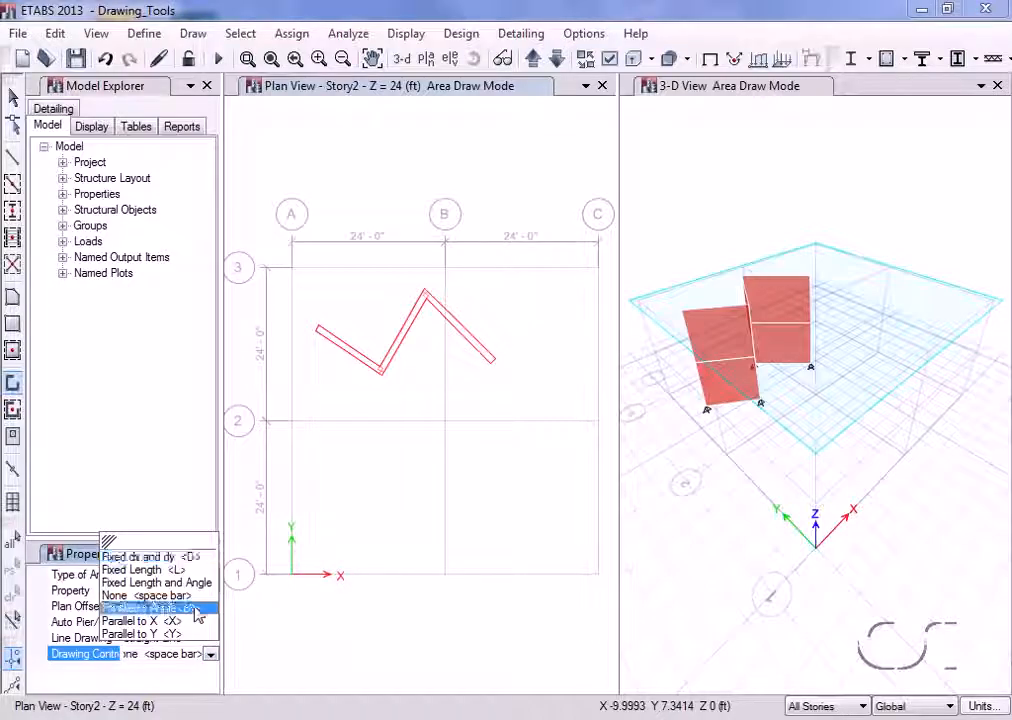
{"action": "left_click", "coordinate": [194, 608]}
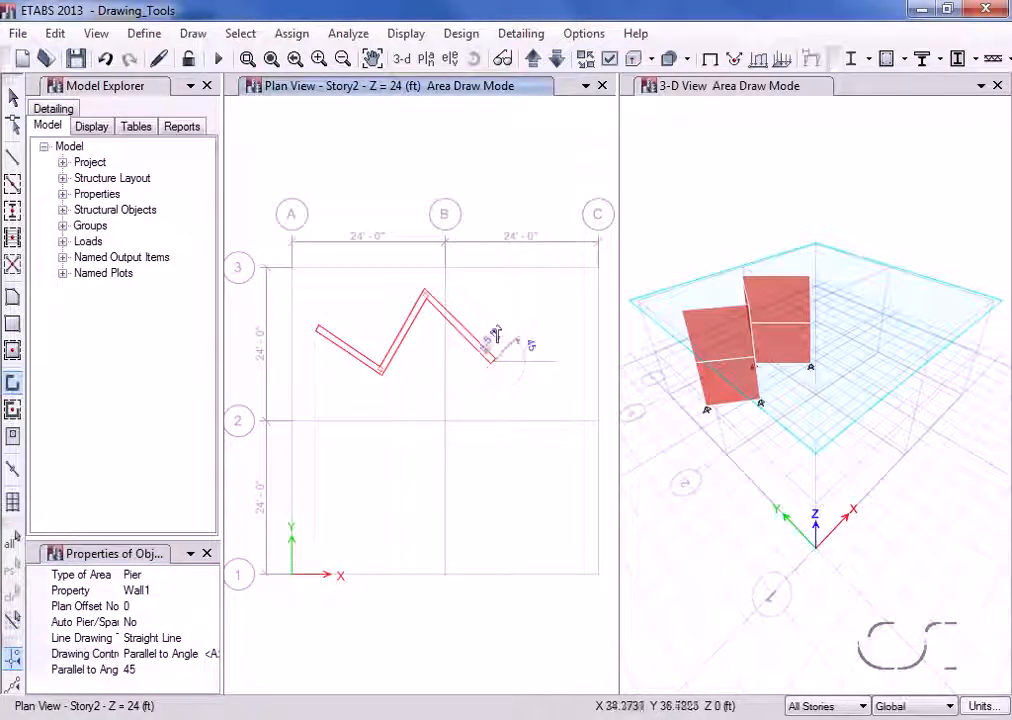
{"action": "left_click", "coordinate": [548, 316]}
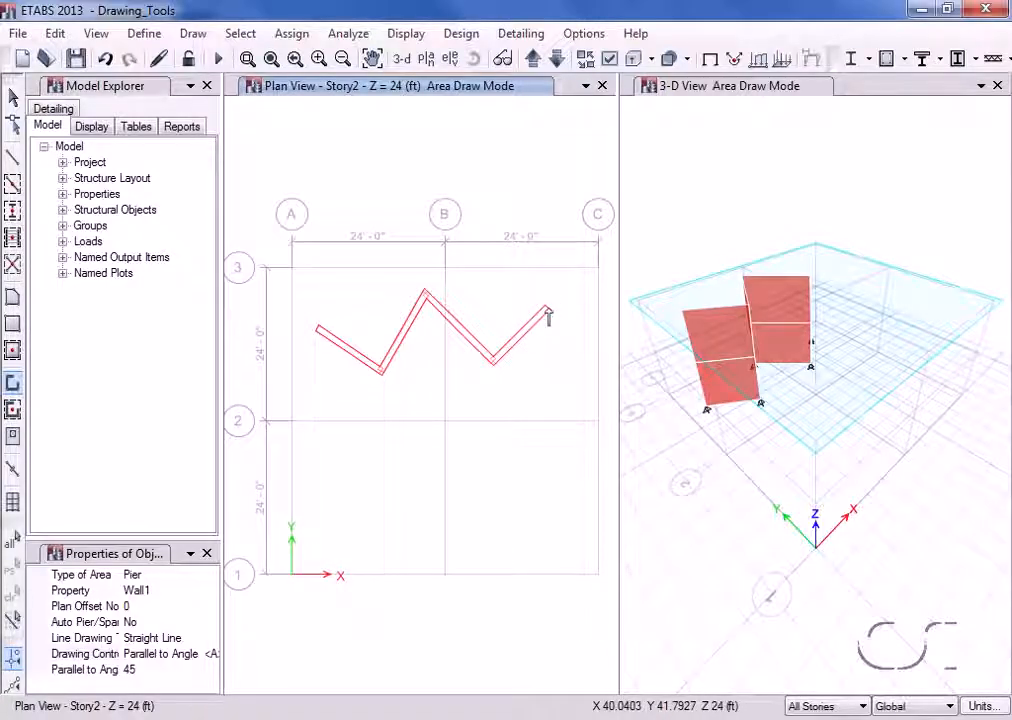
Step: Quick-draw Wall1 piers in plan along grid 1 from A to B and around all sides of bay B–C/1–2
{"action": "left_click", "coordinate": [13, 410]}
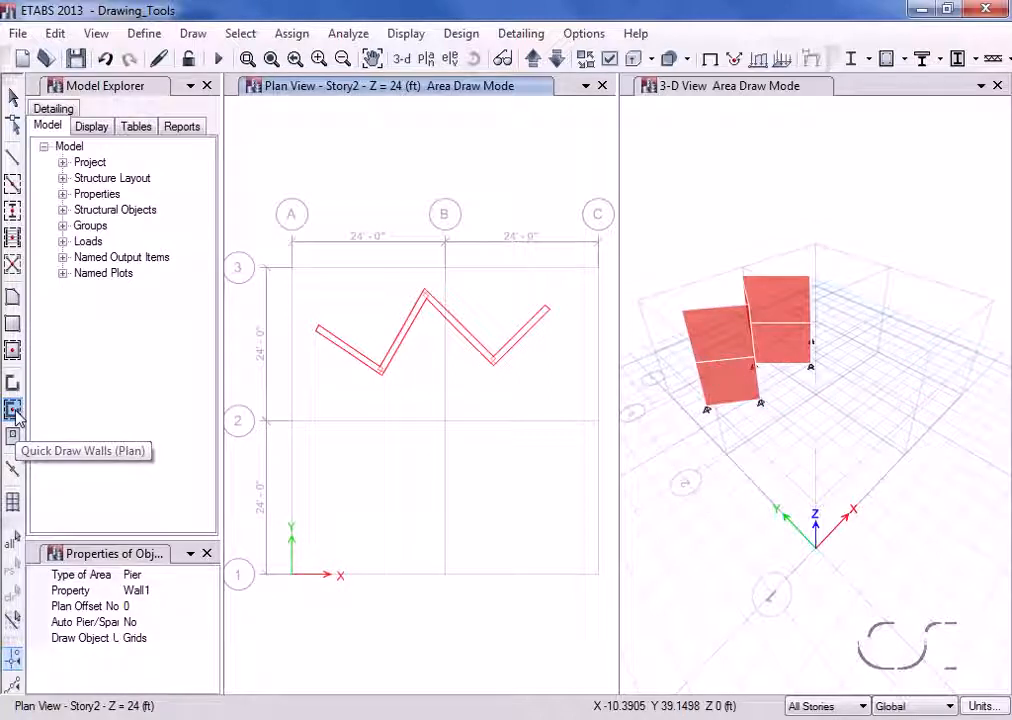
{"action": "left_click", "coordinate": [361, 574]}
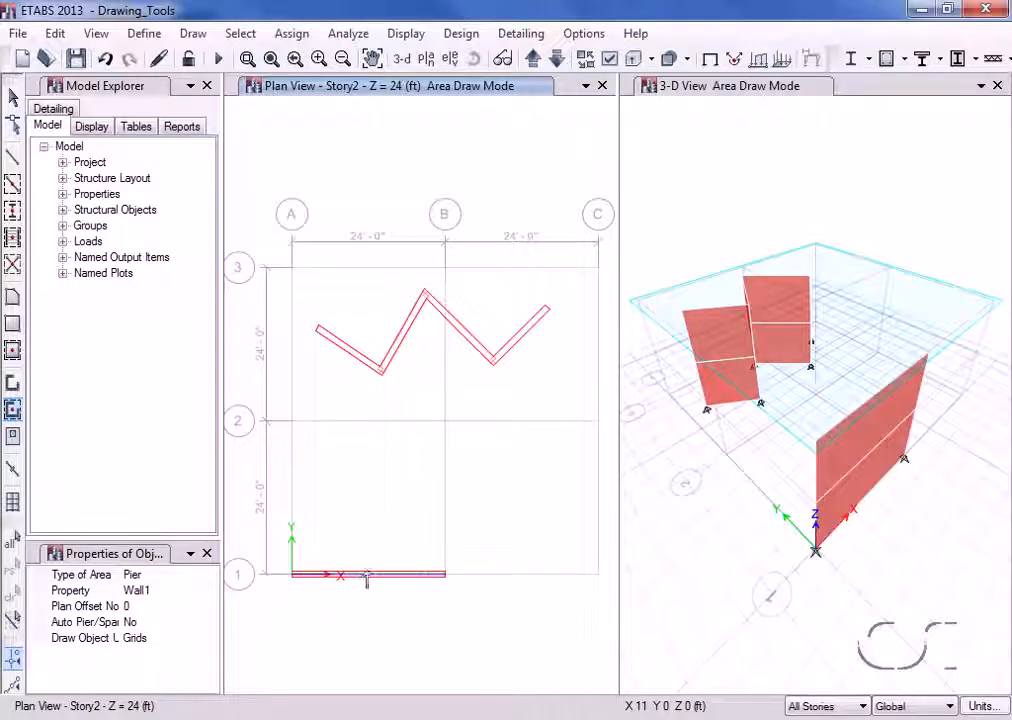
{"action": "left_click_drag", "start_coordinate": [429, 398], "coordinate": [610, 598]}
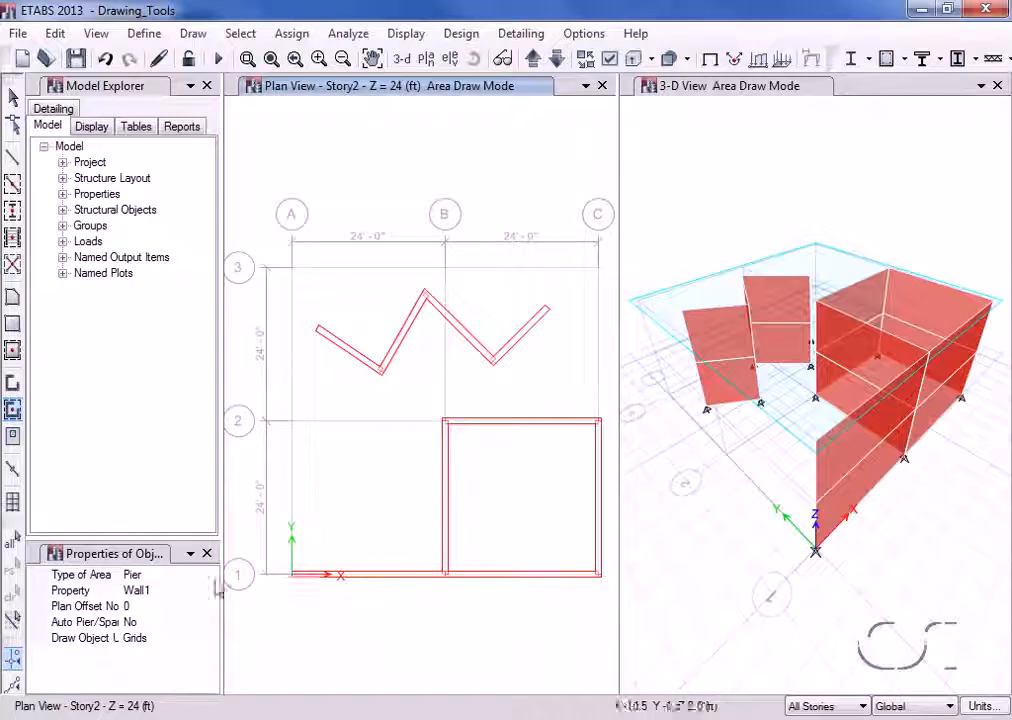
Step: Quick-draw a Wall1 pier along grid A between grids 1 and 2 with a plan offset of 36, and return to object selection
{"action": "left_click", "coordinate": [154, 606]}
{"action": "type", "text": "4"}
{"action": "type", "text": "6"}
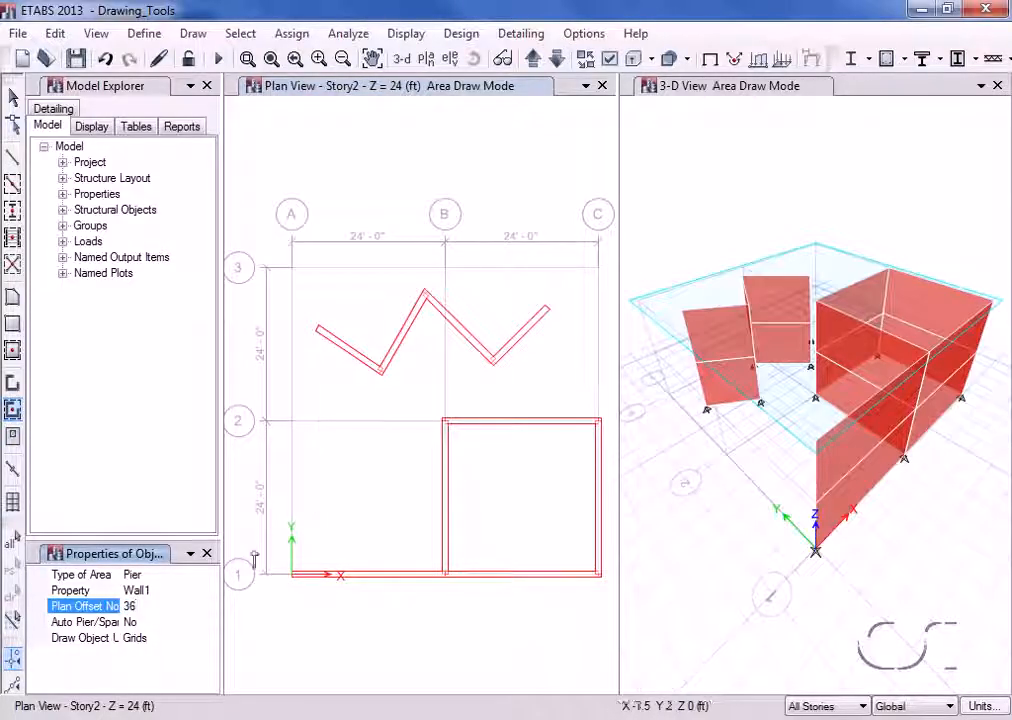
{"action": "left_click", "coordinate": [292, 503]}
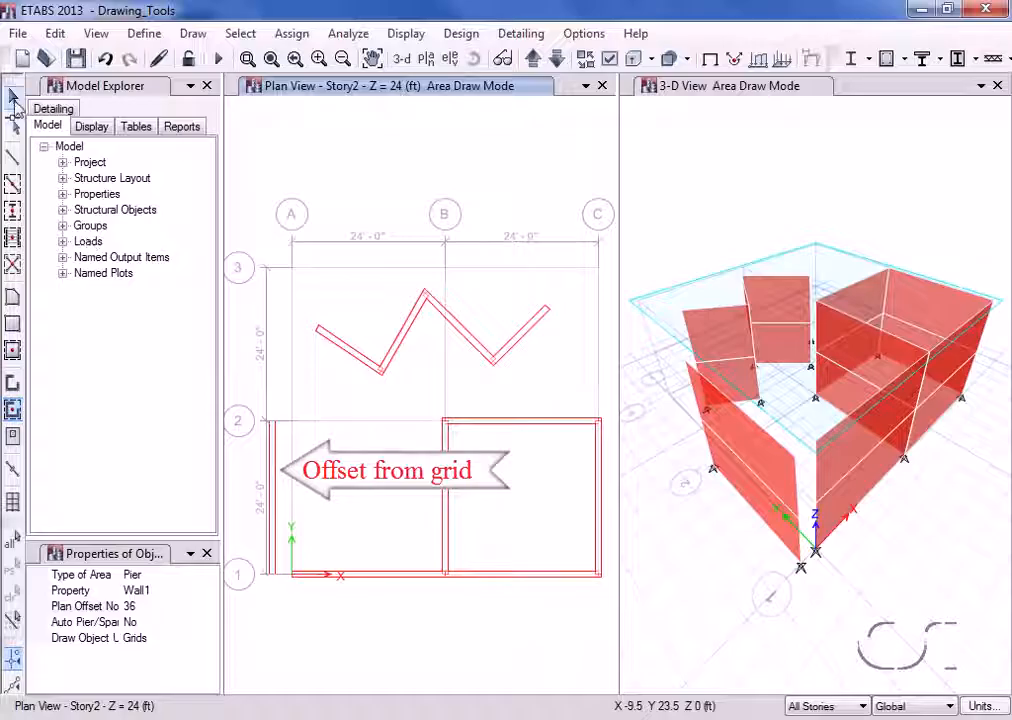
{"action": "left_click", "coordinate": [14, 99]}
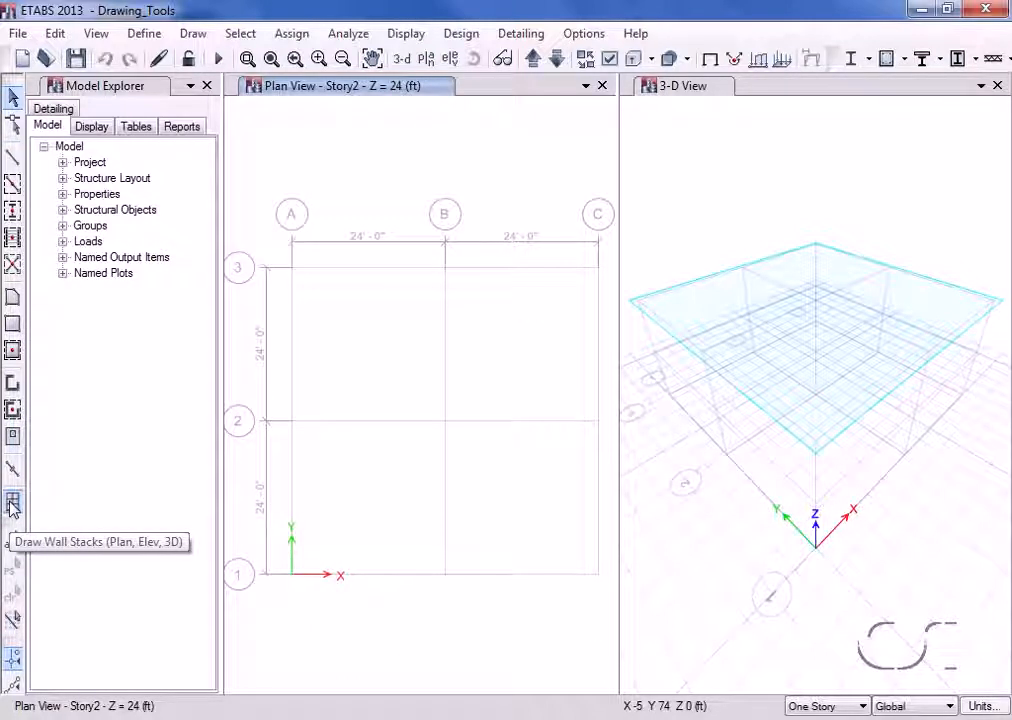
Step: Start a Double Cell Wall Type-1 wall stack with inside lengths LX1 15 ft, LX2 10 ft and LY 12 ft
{"action": "left_click", "coordinate": [13, 506]}
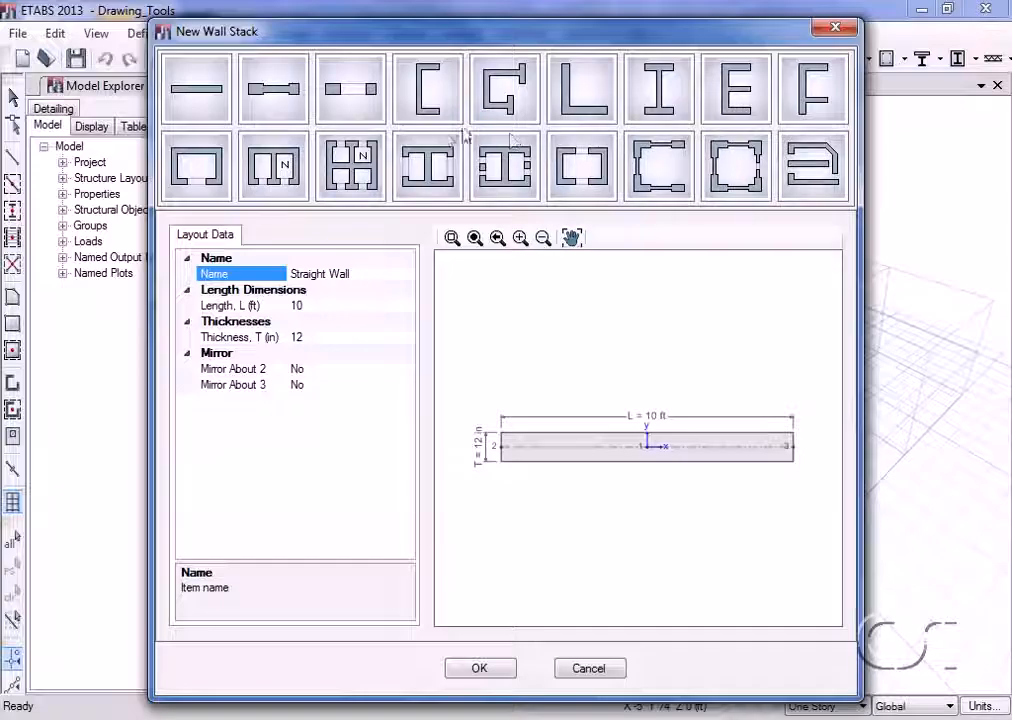
{"action": "left_click", "coordinate": [427, 164]}
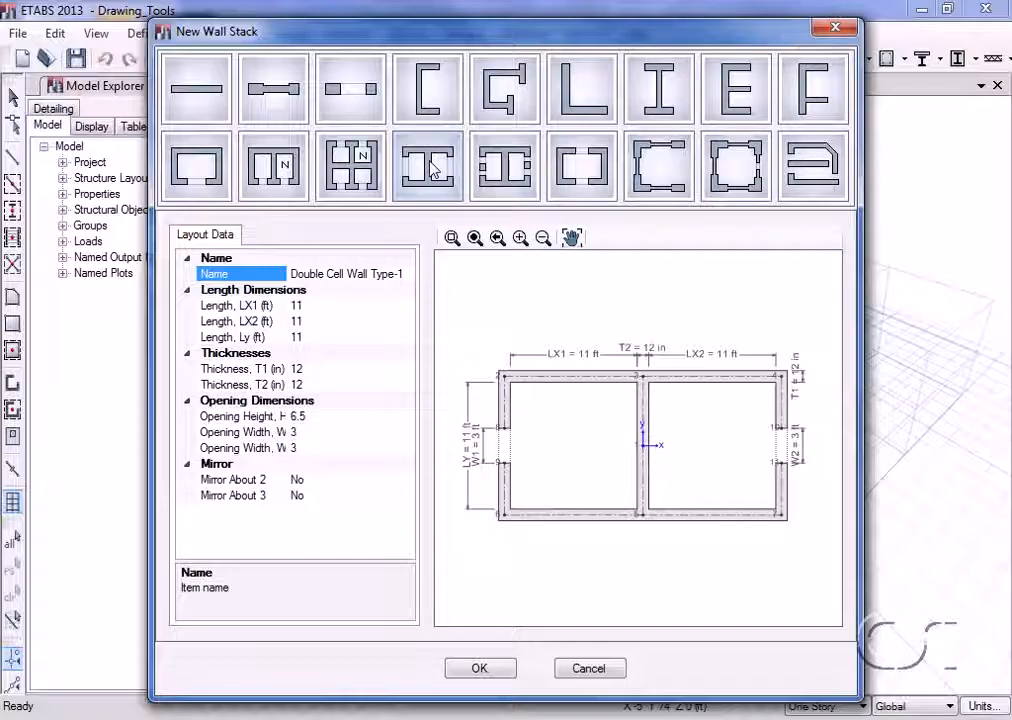
{"action": "left_click", "coordinate": [315, 305]}
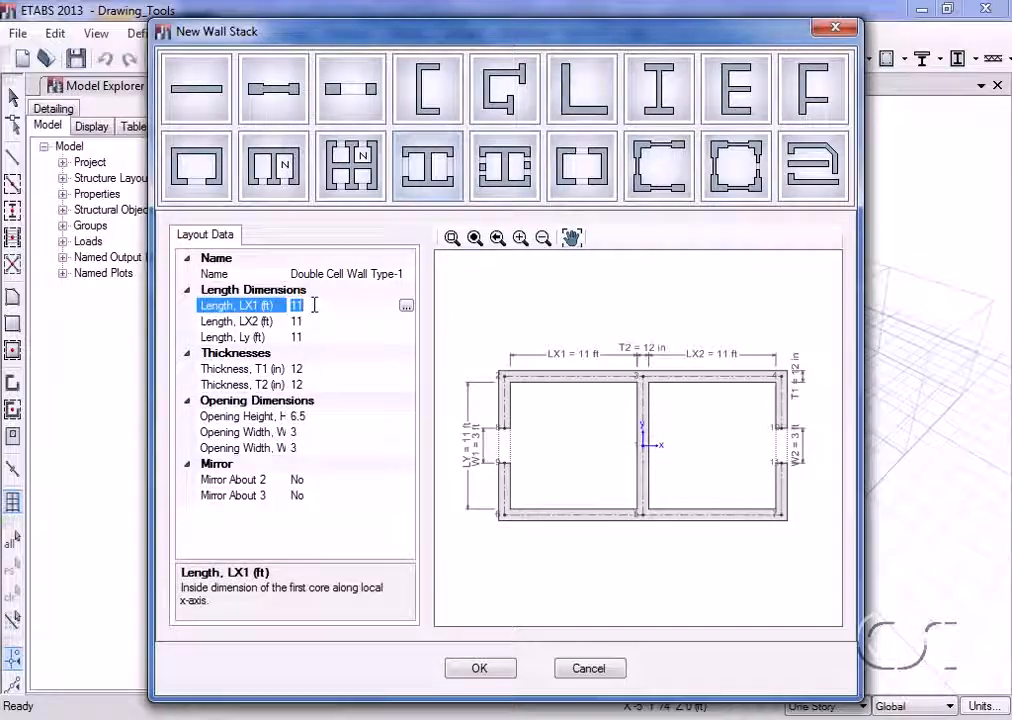
{"action": "type", "text": "15"}
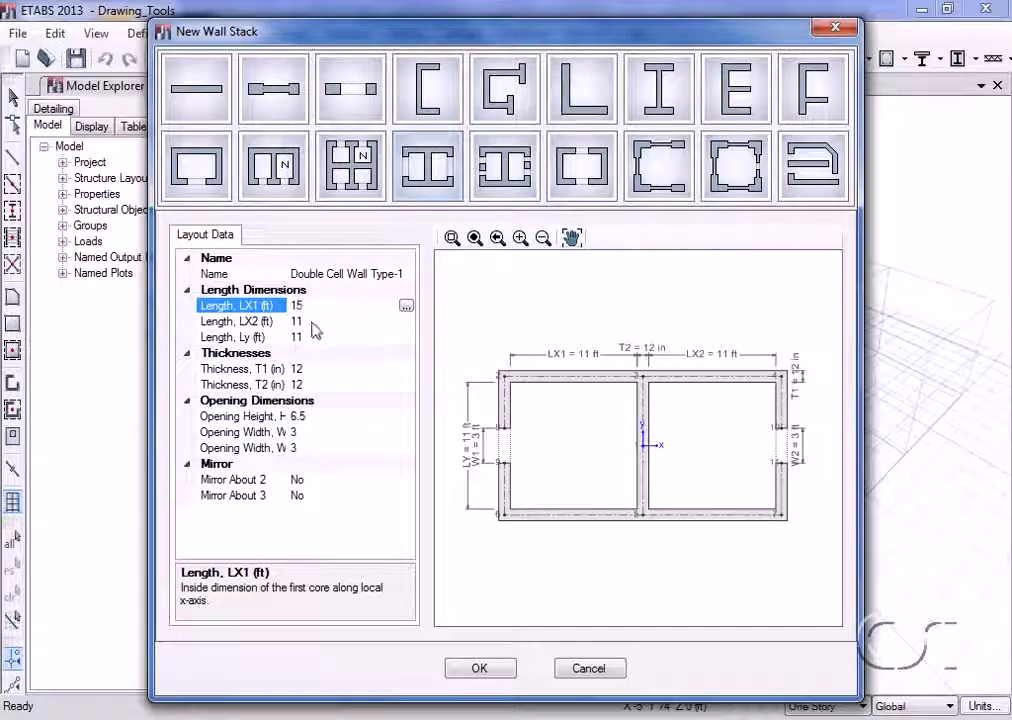
{"action": "left_click", "coordinate": [313, 321]}
{"action": "type", "text": "10"}
{"action": "key", "text": "Return"}
{"action": "left_click", "coordinate": [306, 337]}
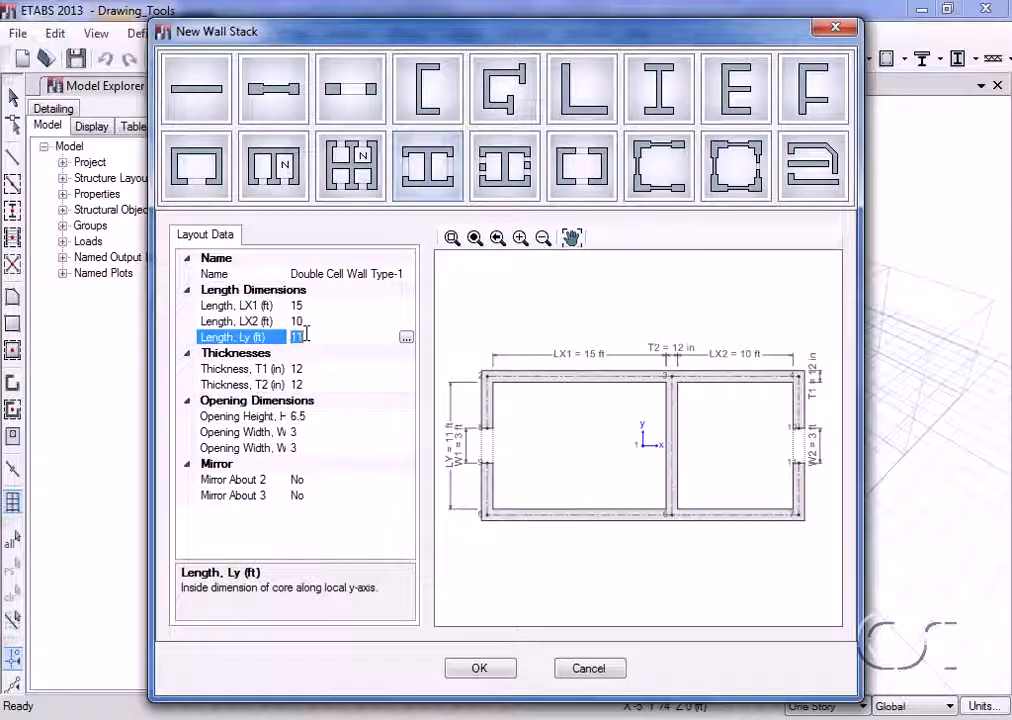
{"action": "type", "text": "12"}
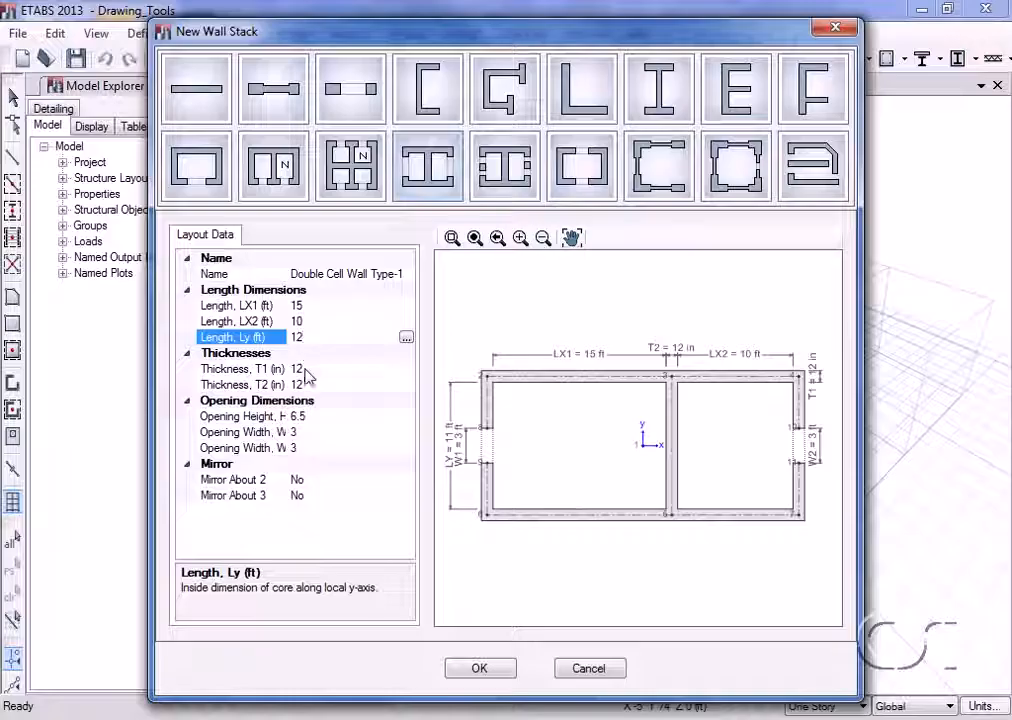
Step: Set the stack's outer wall thickness to 16 in and middle wall to 10 in, and place it with its upper-left corner at grid point A-3
{"action": "left_click", "coordinate": [304, 369]}
{"action": "type", "text": "16"}
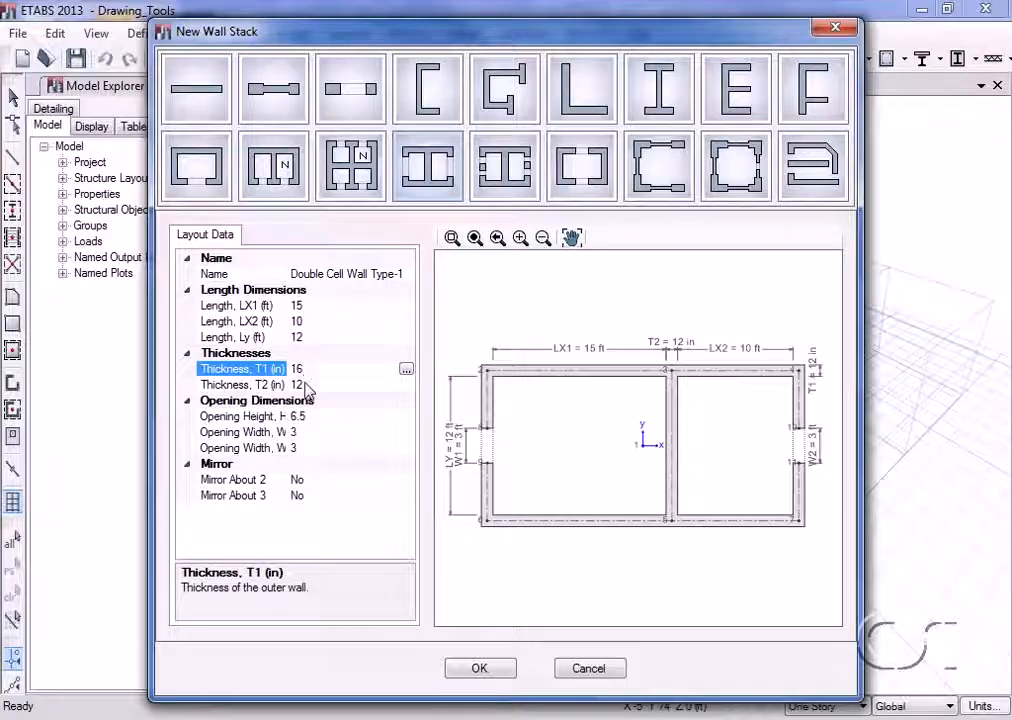
{"action": "left_click", "coordinate": [305, 384]}
{"action": "type", "text": "10"}
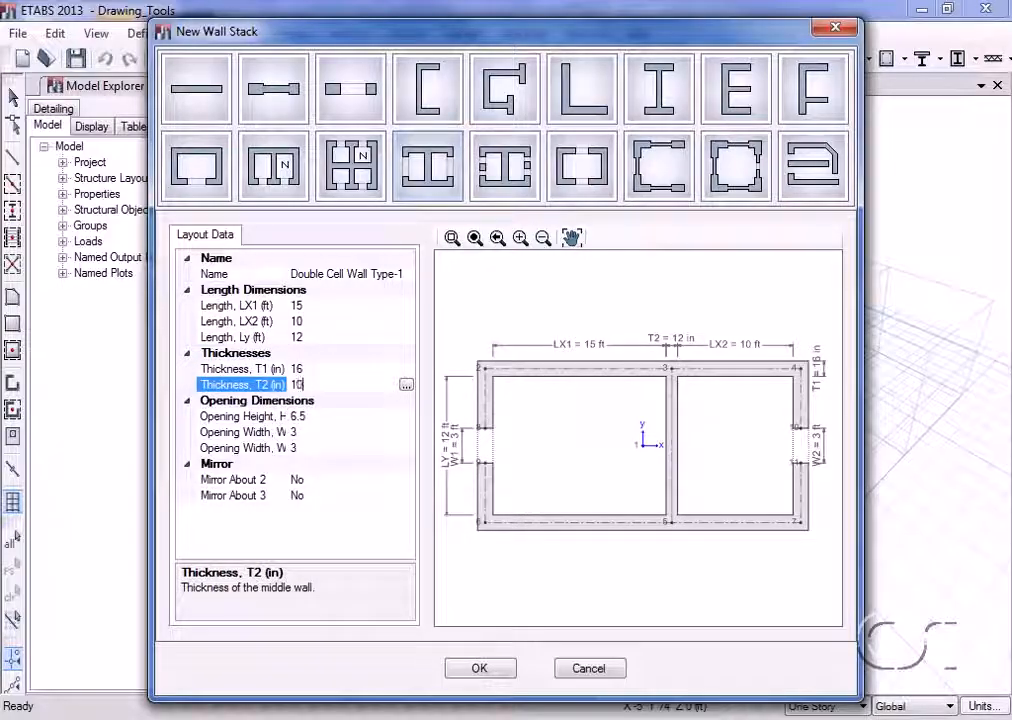
{"action": "key", "text": "Return"}
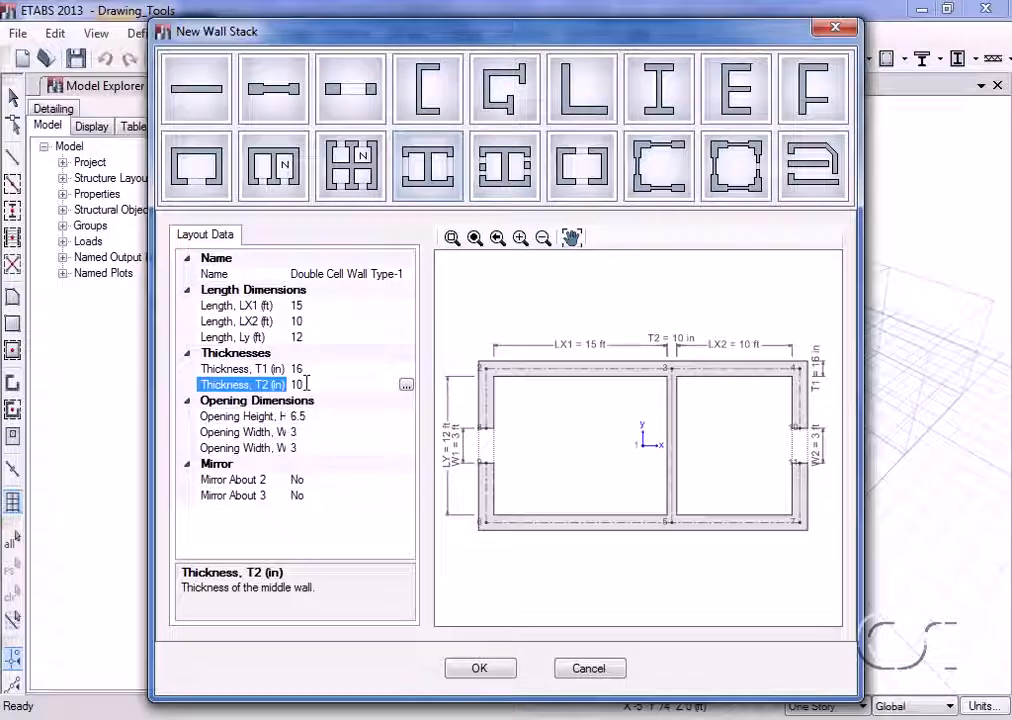
{"action": "left_click", "coordinate": [479, 668]}
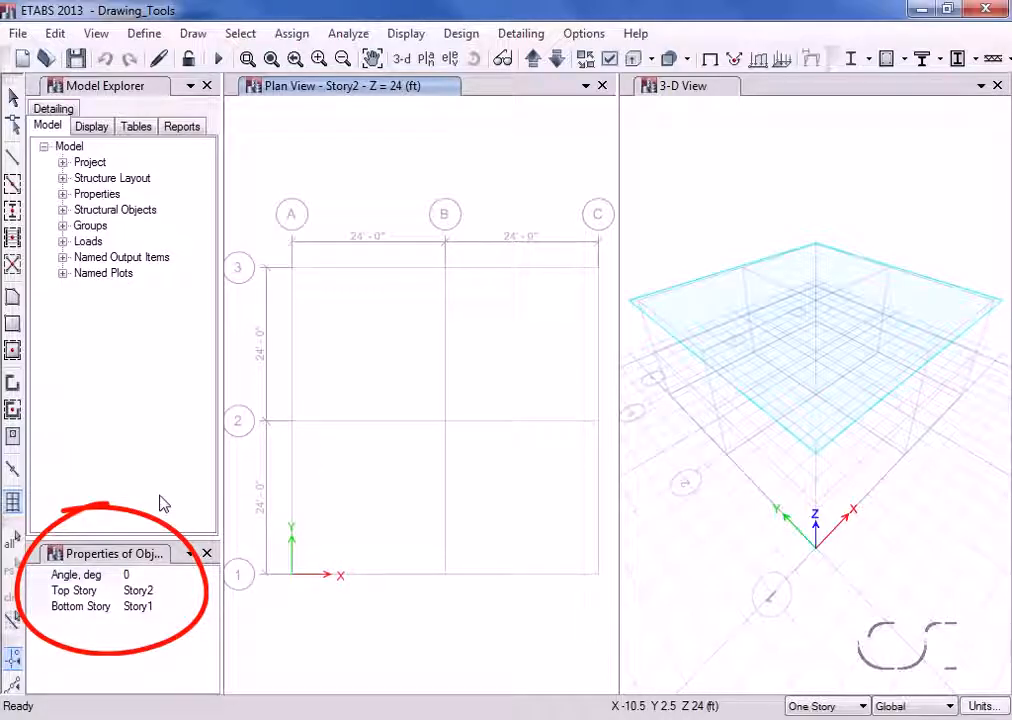
{"action": "left_click", "coordinate": [388, 316]}
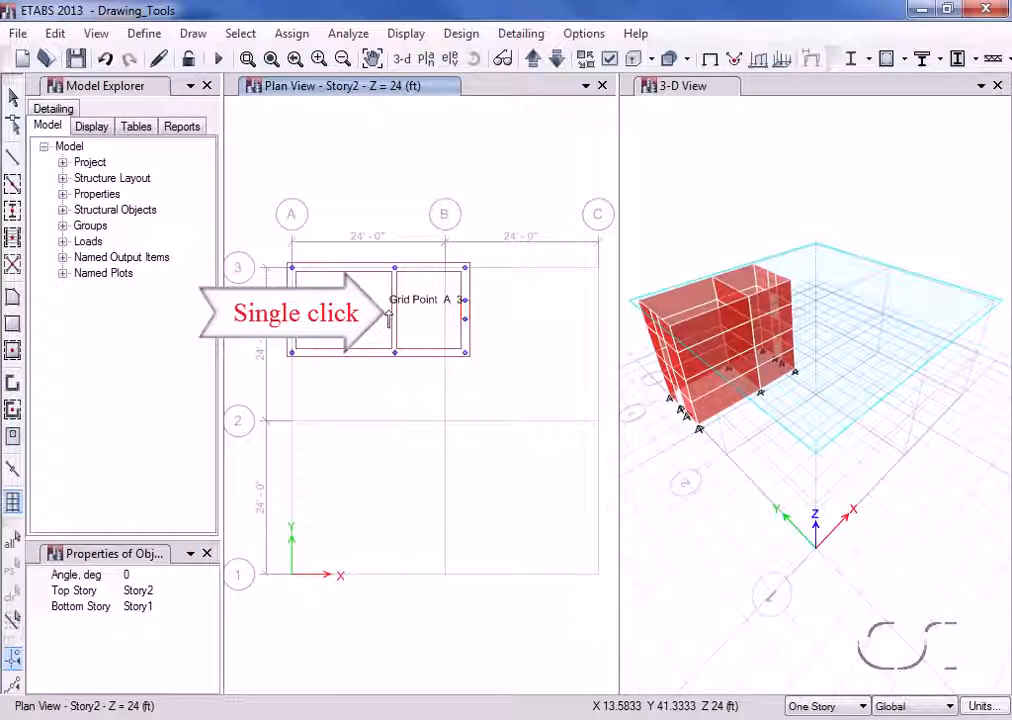
Step: Place another wall stack at a 25 degree angle with top story Story1, centred about X 31, Y 12 ft, and return to object selection
{"action": "left_click", "coordinate": [153, 577]}
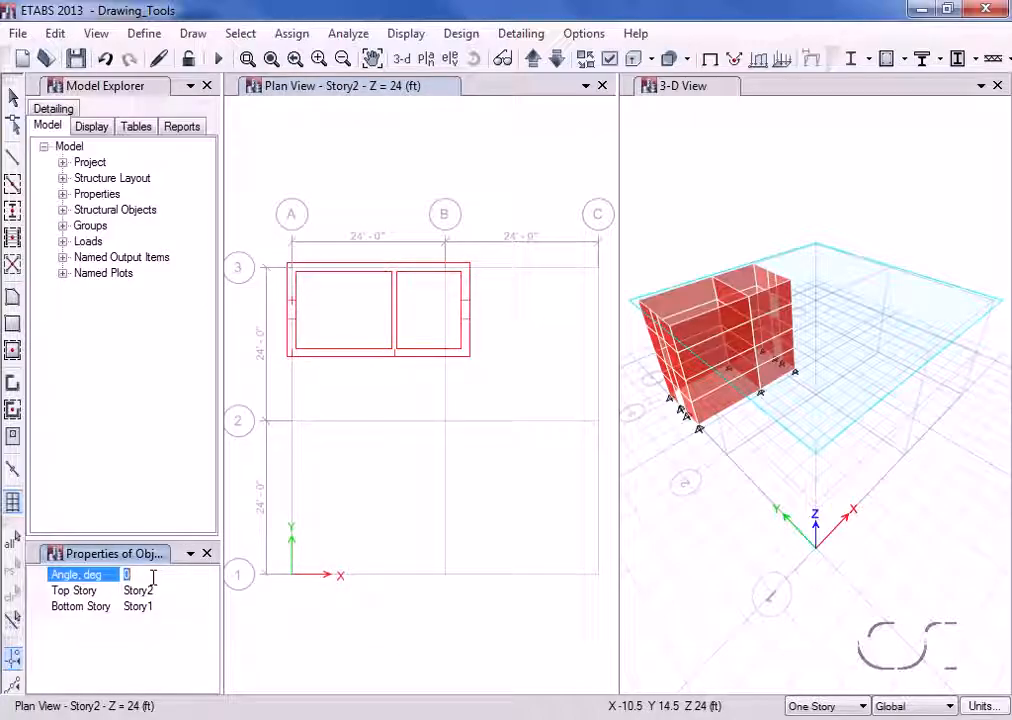
{"action": "left_click", "coordinate": [150, 591]}
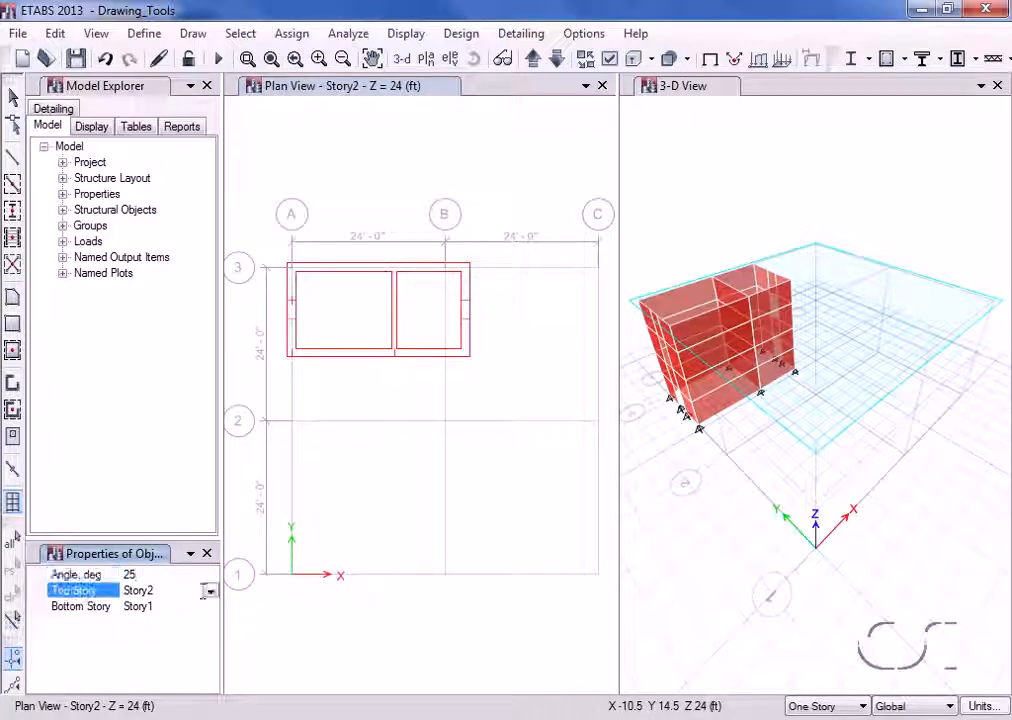
{"action": "left_click", "coordinate": [210, 591]}
{"action": "left_click", "coordinate": [156, 621]}
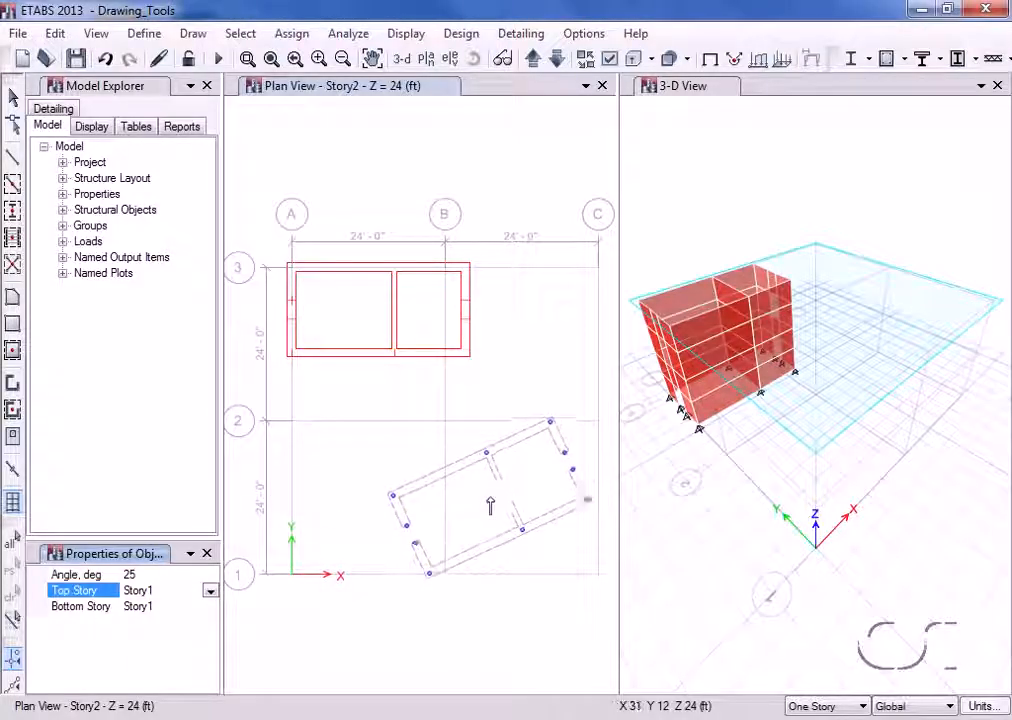
{"action": "left_click", "coordinate": [490, 506]}
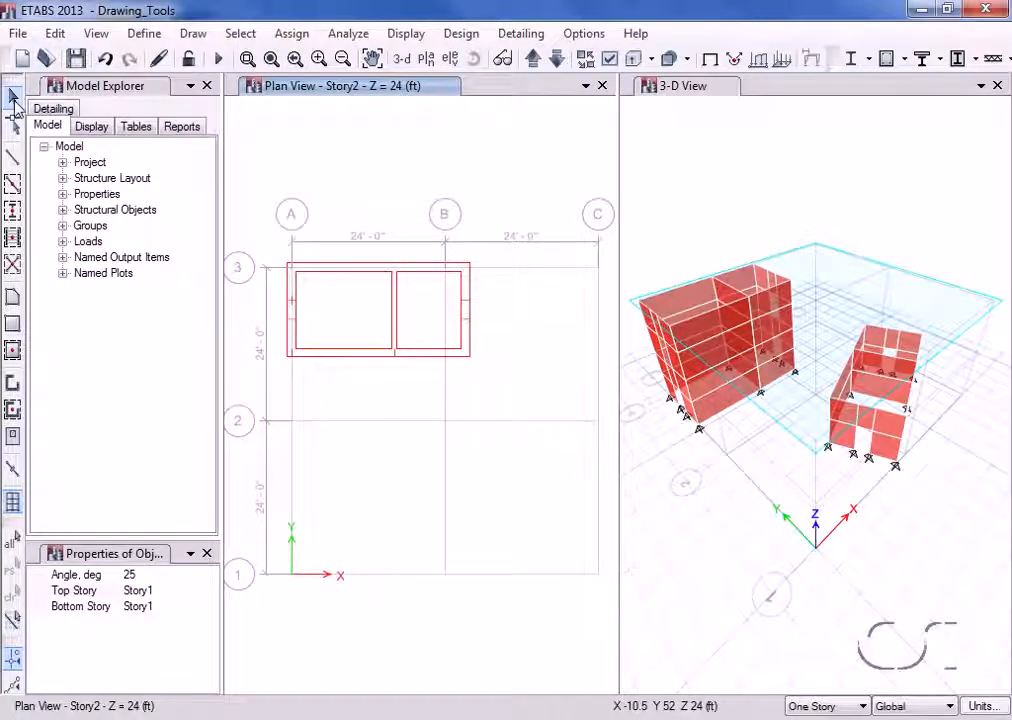
{"action": "left_click", "coordinate": [14, 98]}
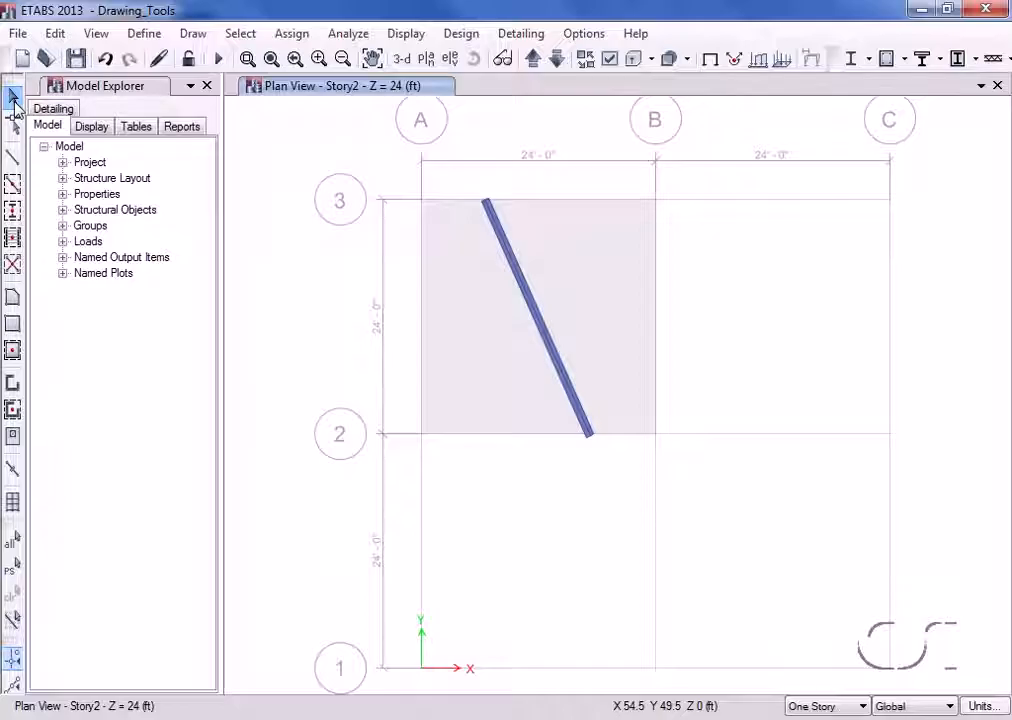
Step: Divide the floor in bay A–B/2–3 by cookie cutting it at the selected diagonal beam, with frames extended to shell edges
{"action": "left_click", "coordinate": [562, 291]}
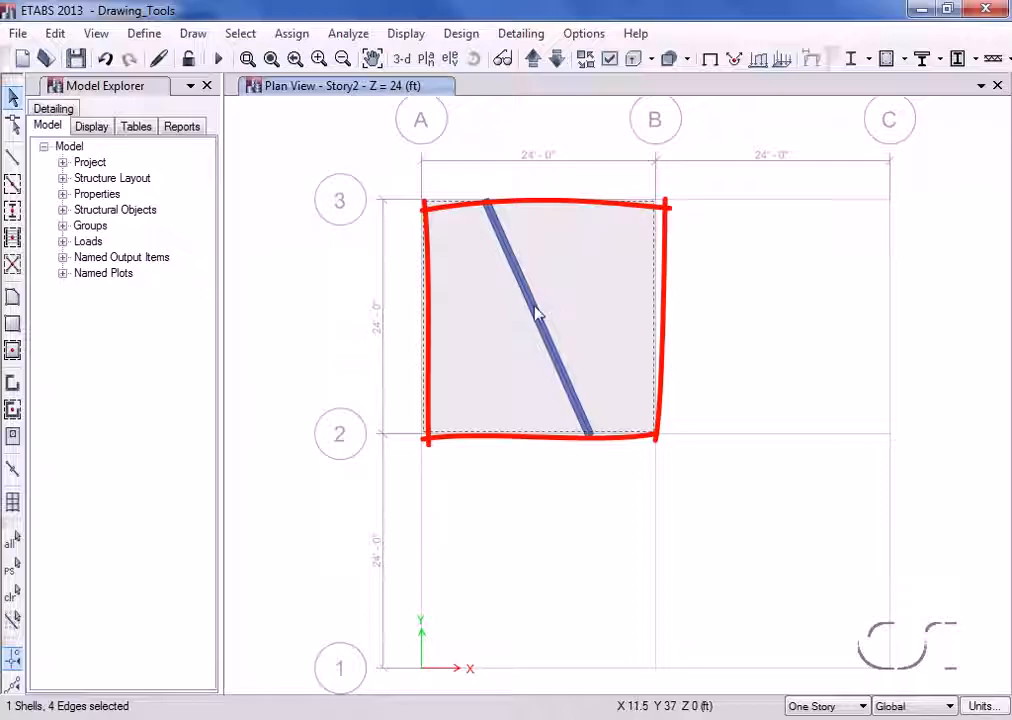
{"action": "left_click", "coordinate": [536, 314]}
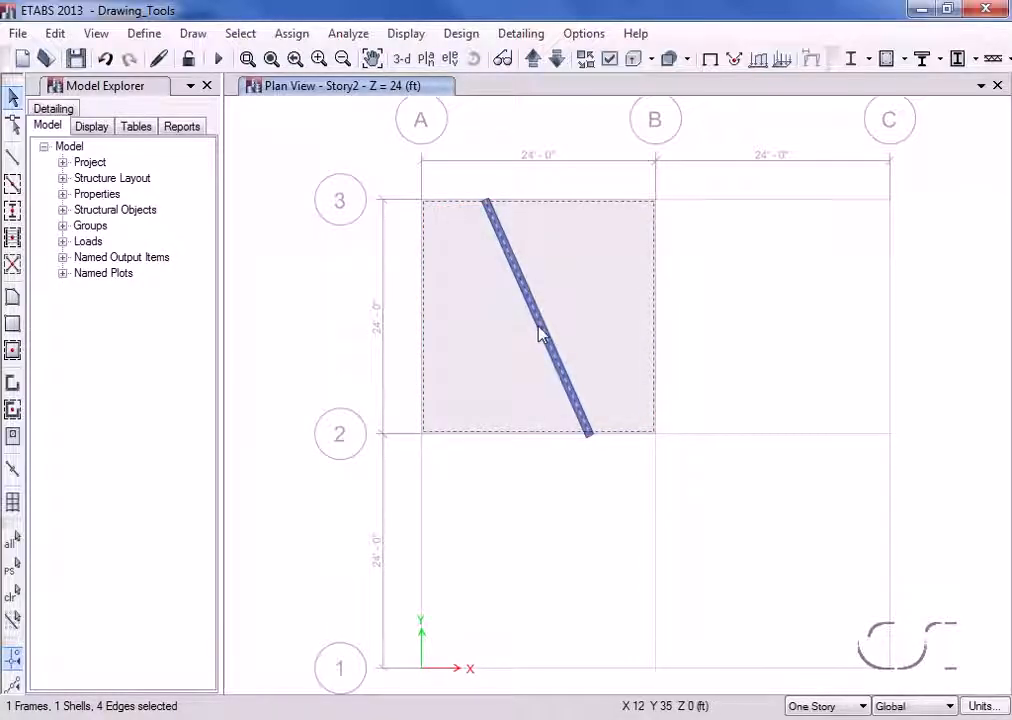
{"action": "left_click", "coordinate": [54, 33]}
{"action": "mouse_move", "coordinate": [124, 520]}
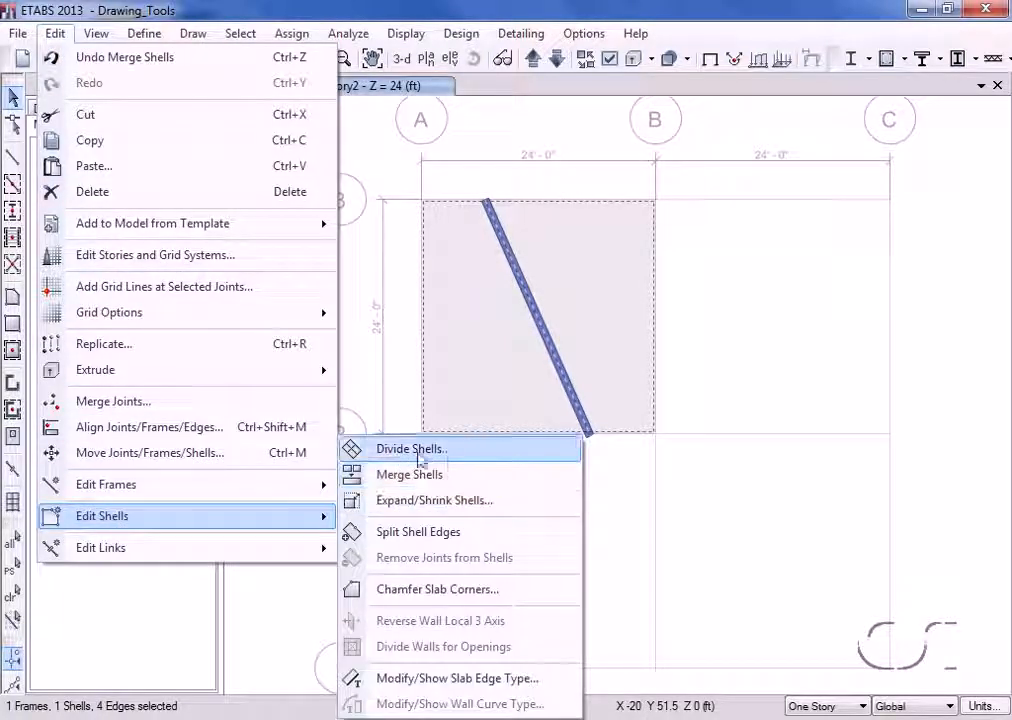
{"action": "left_click", "coordinate": [462, 452]}
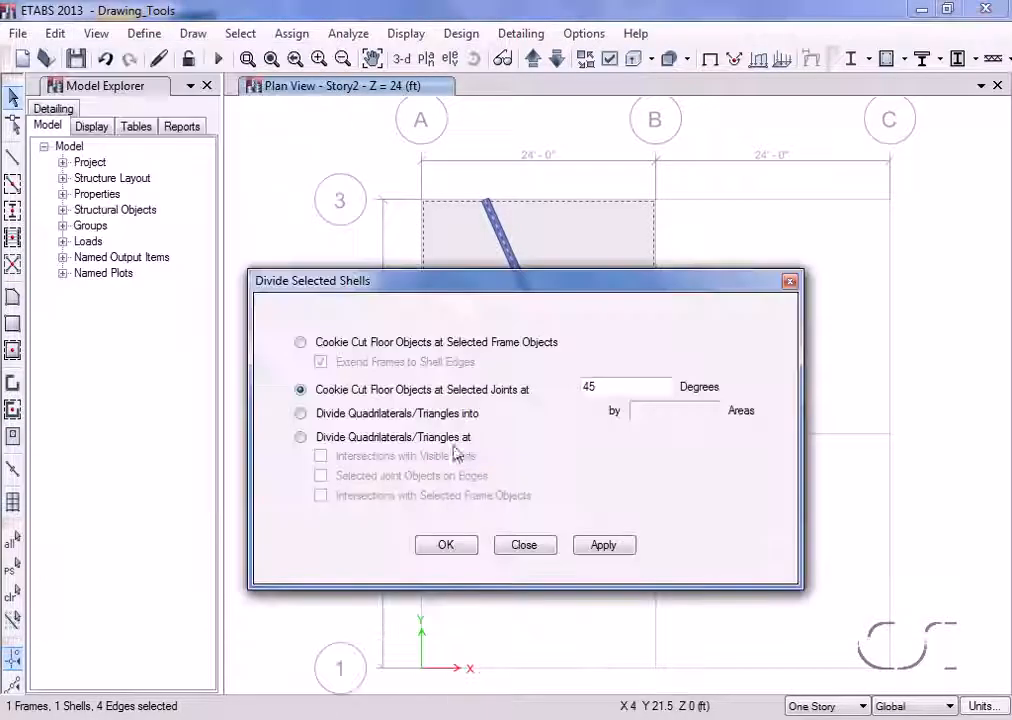
{"action": "left_click", "coordinate": [300, 343]}
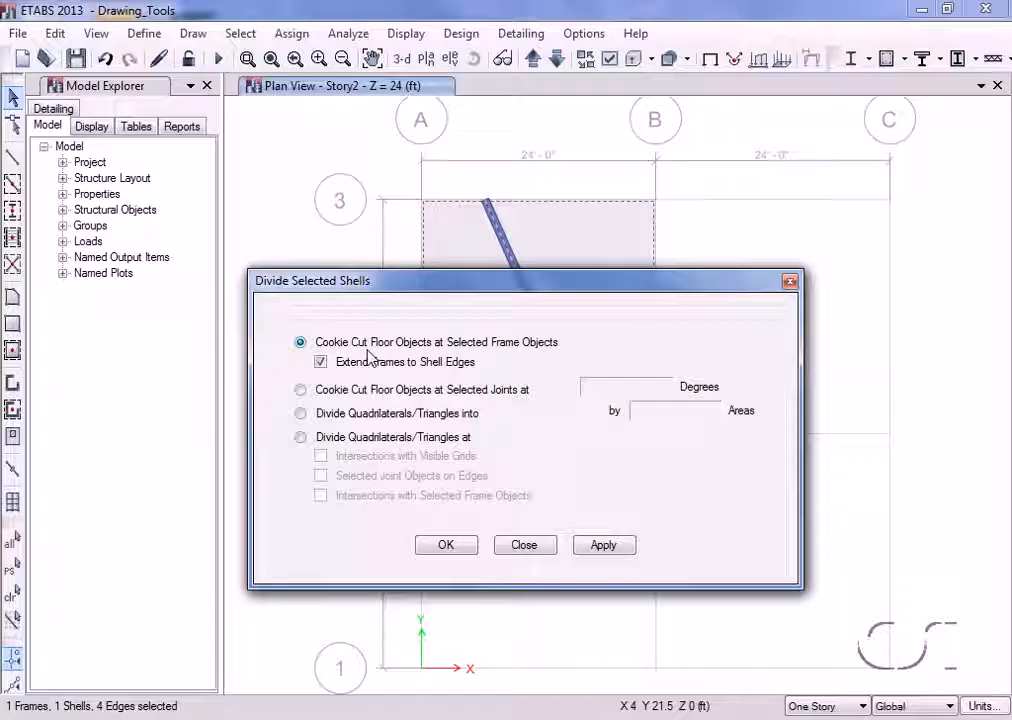
{"action": "left_click", "coordinate": [446, 545]}
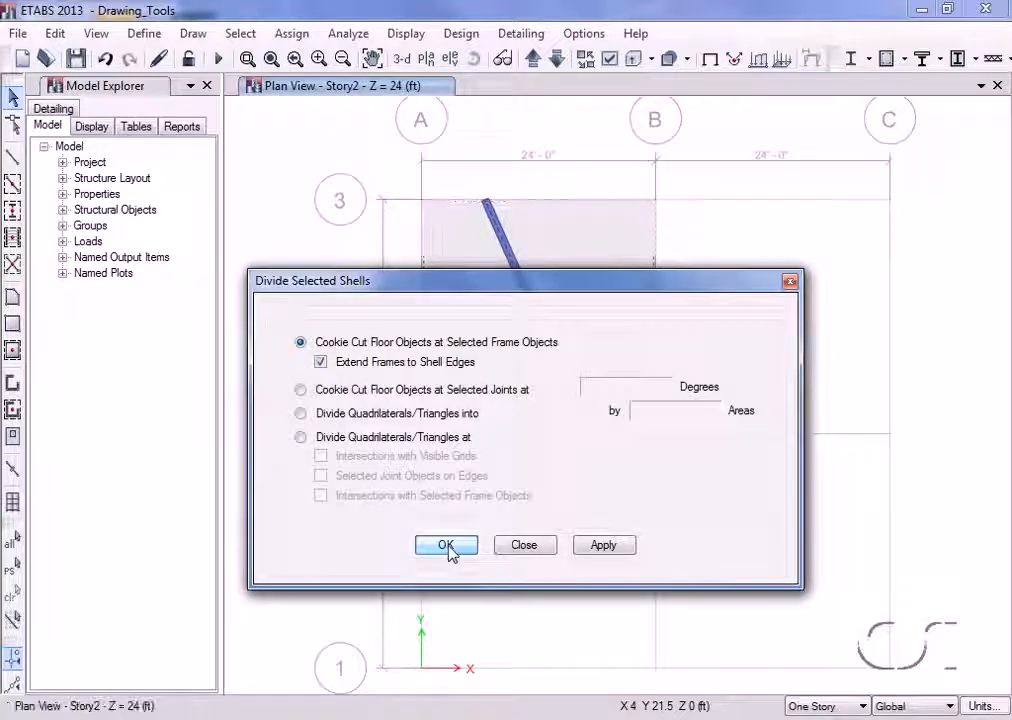
Step: Check the floor division by selecting and deselecting the piece on each side of the diagonal beam
{"action": "left_click", "coordinate": [472, 418]}
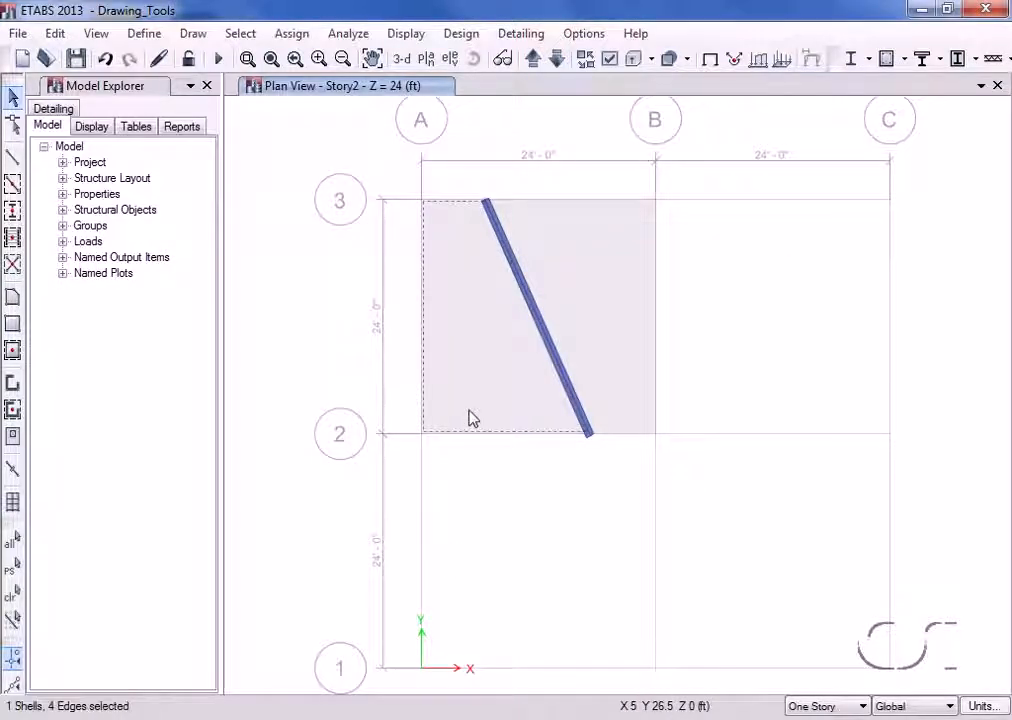
{"action": "left_click", "coordinate": [470, 417]}
{"action": "left_click", "coordinate": [601, 343]}
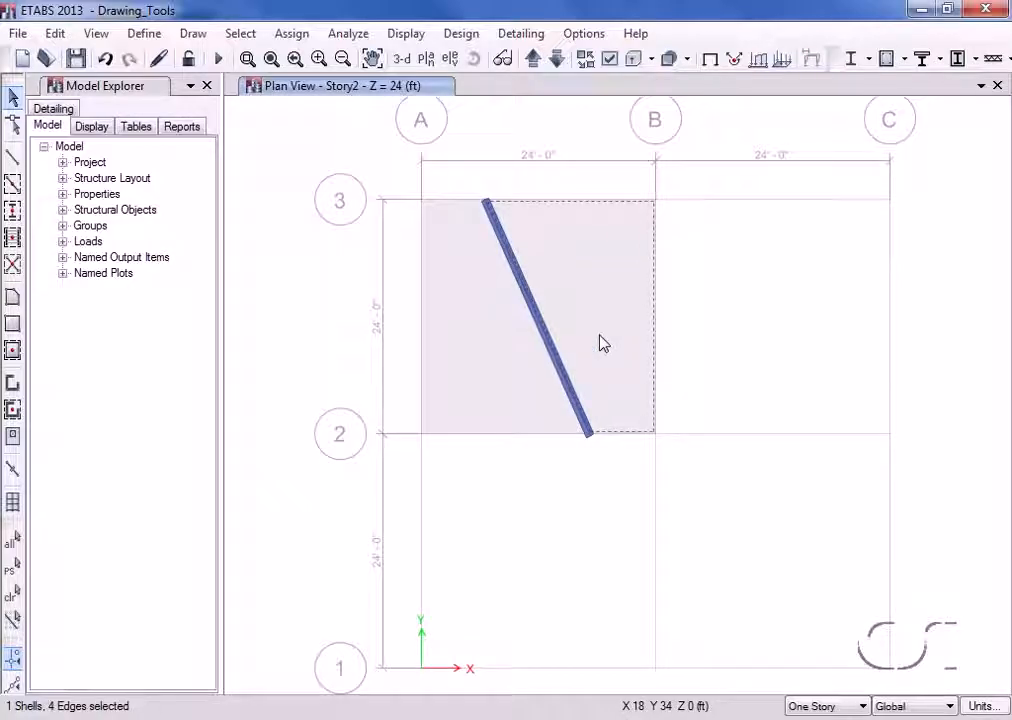
{"action": "left_click", "coordinate": [603, 343]}
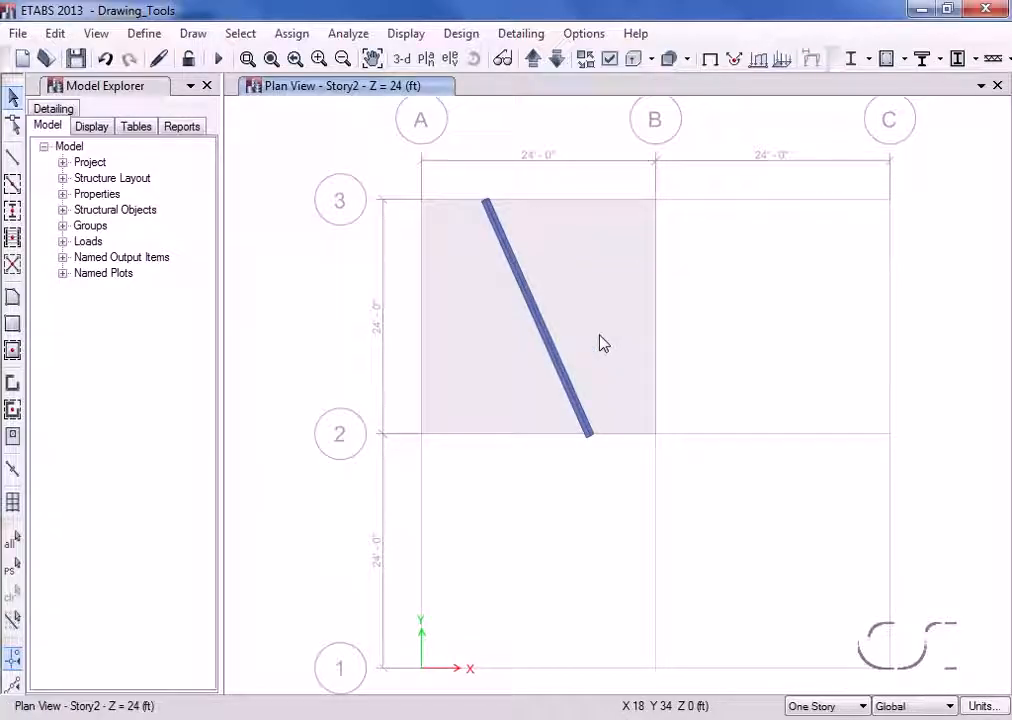
Step: Divide the floor piece between grid A and the diagonal beam by cookie cutting at joint A-2 at 30 degrees
{"action": "left_click", "coordinate": [496, 354]}
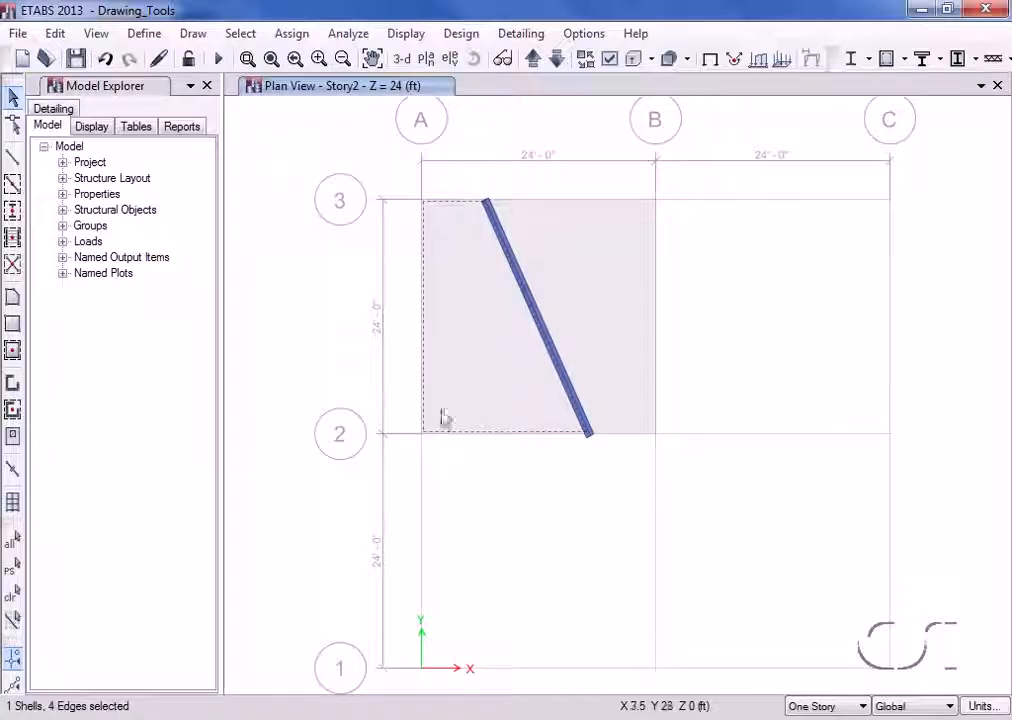
{"action": "left_click", "coordinate": [421, 437]}
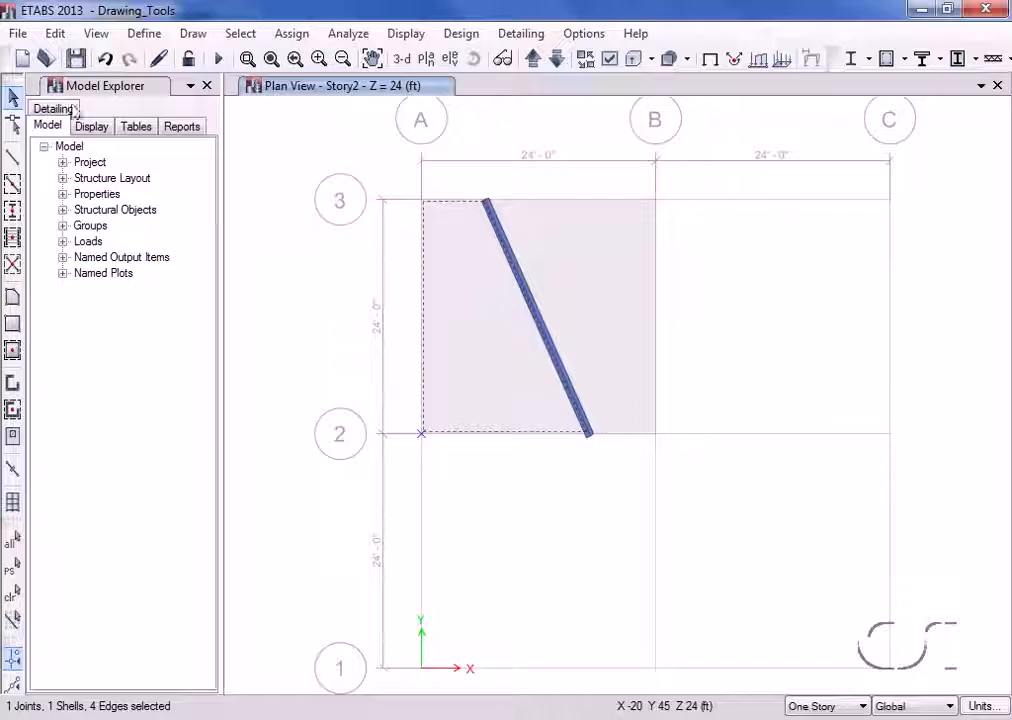
{"action": "left_click", "coordinate": [55, 33]}
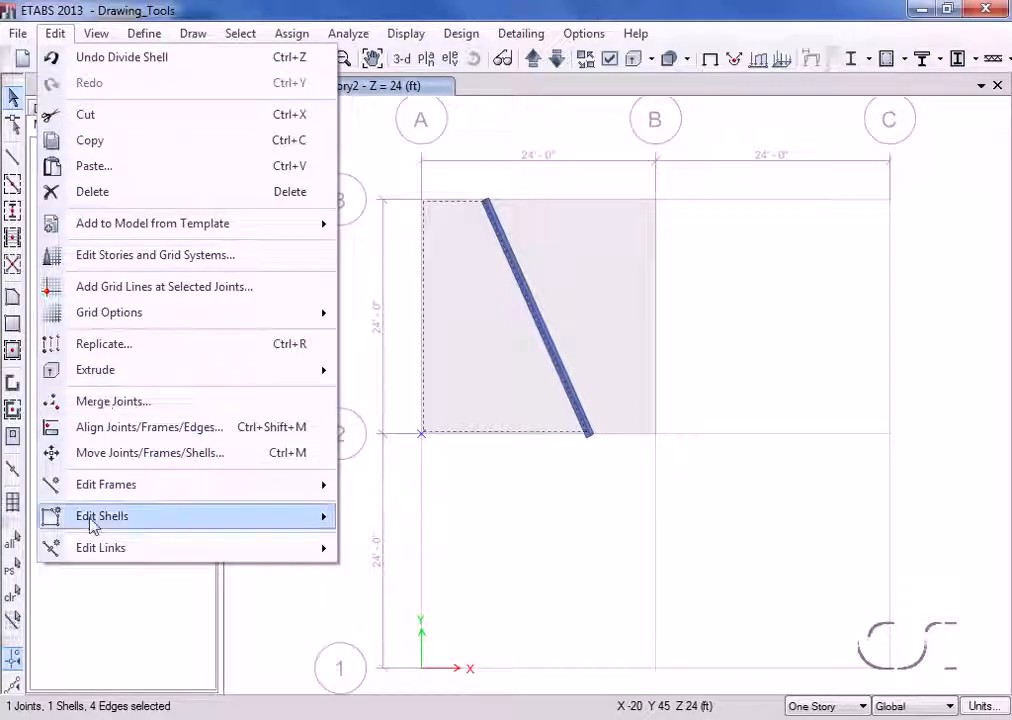
{"action": "mouse_move", "coordinate": [65, 520]}
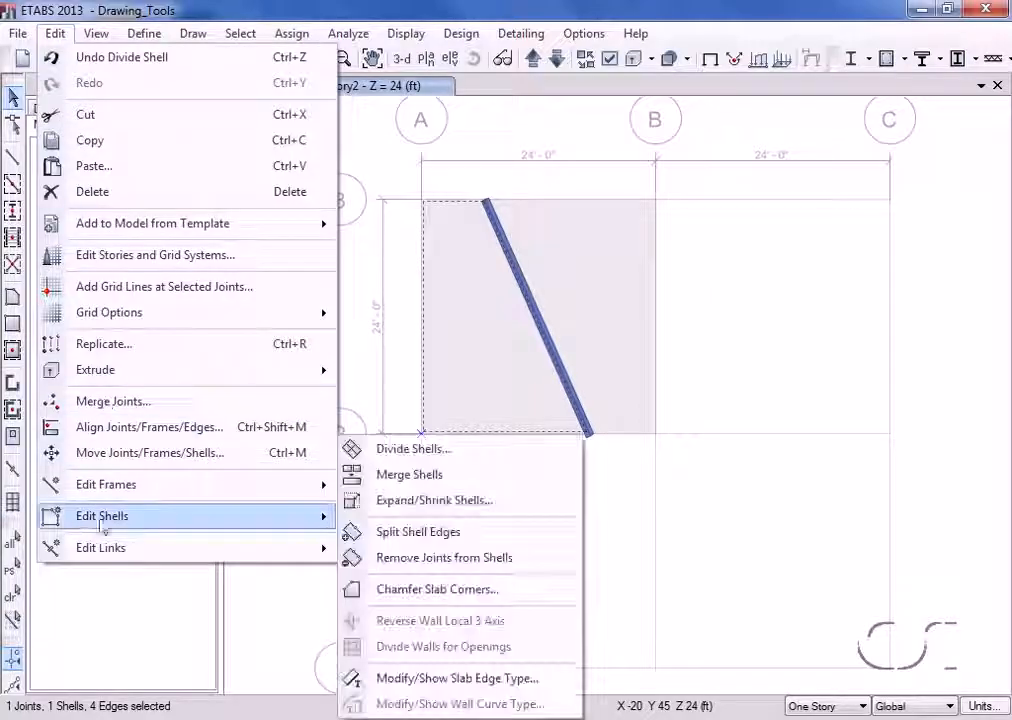
{"action": "left_click", "coordinate": [430, 455]}
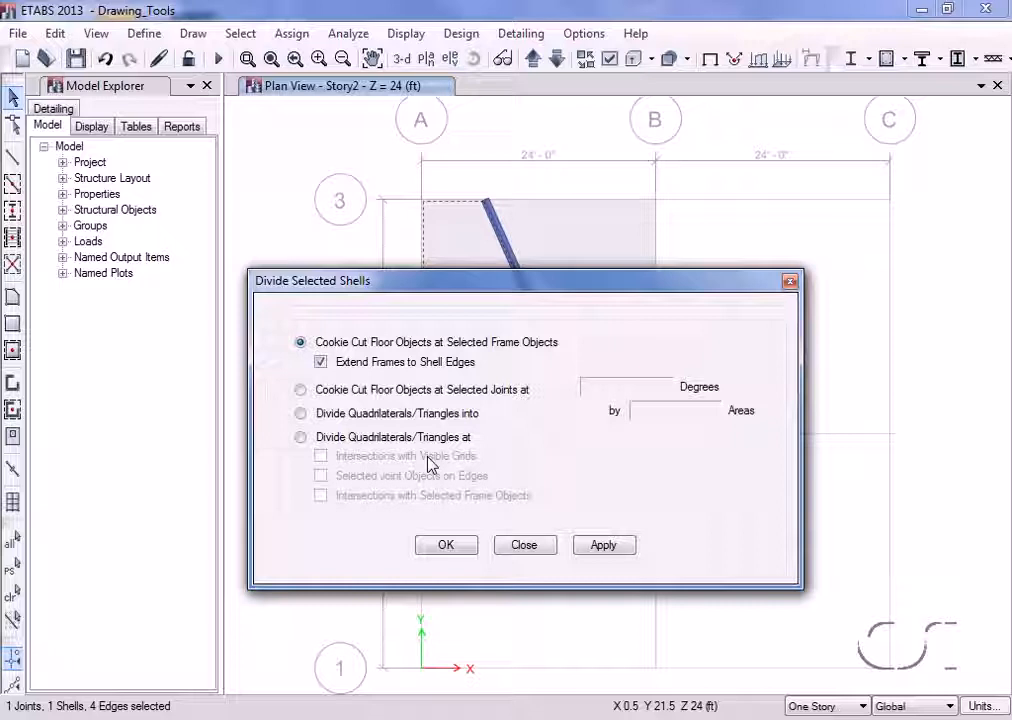
{"action": "left_click", "coordinate": [300, 389]}
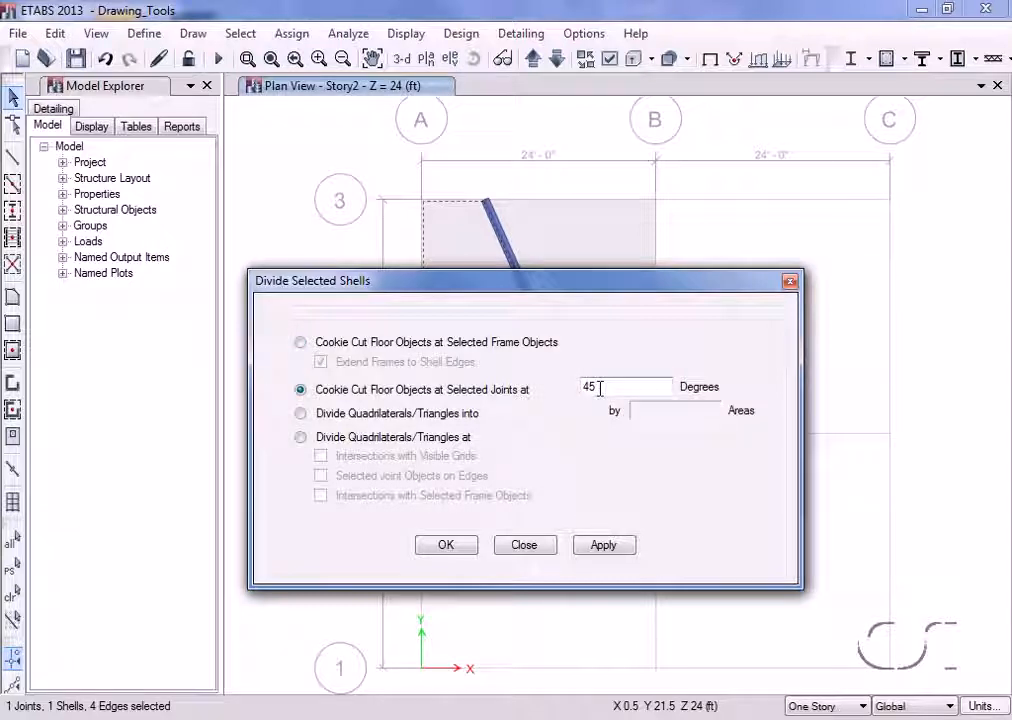
{"action": "type", "text": "30"}
{"action": "left_click", "coordinate": [470, 550]}
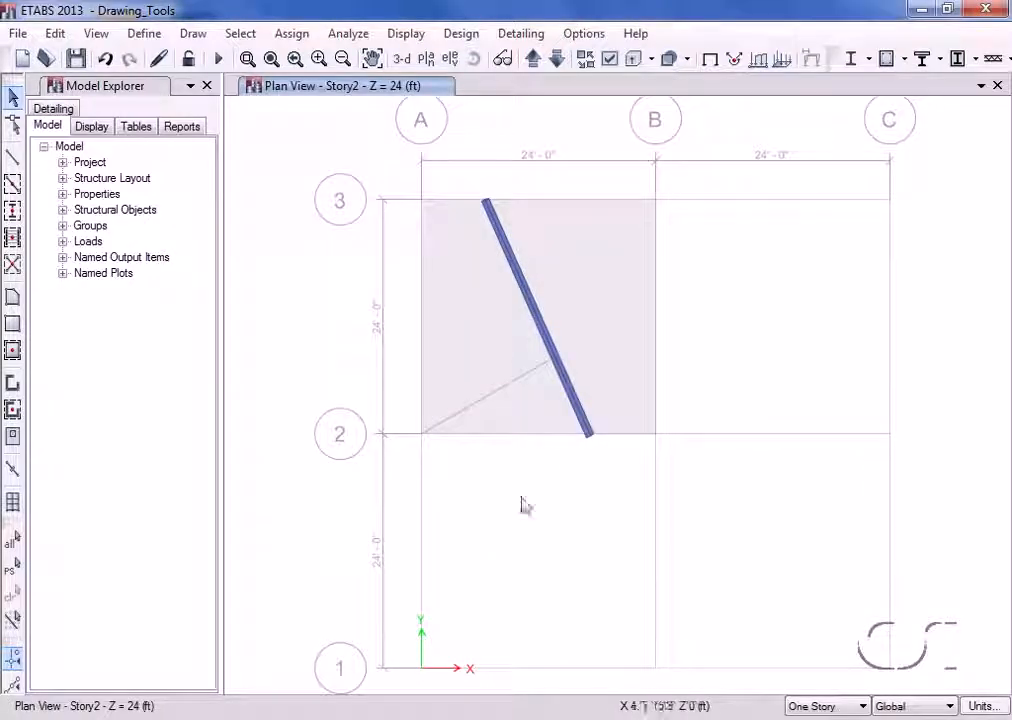
Step: Check the angled cut by selecting and deselecting the floor pieces below and above the 30 degree line
{"action": "left_click", "coordinate": [543, 415]}
{"action": "left_click", "coordinate": [542, 413]}
{"action": "left_click", "coordinate": [479, 346]}
{"action": "left_click", "coordinate": [479, 346]}
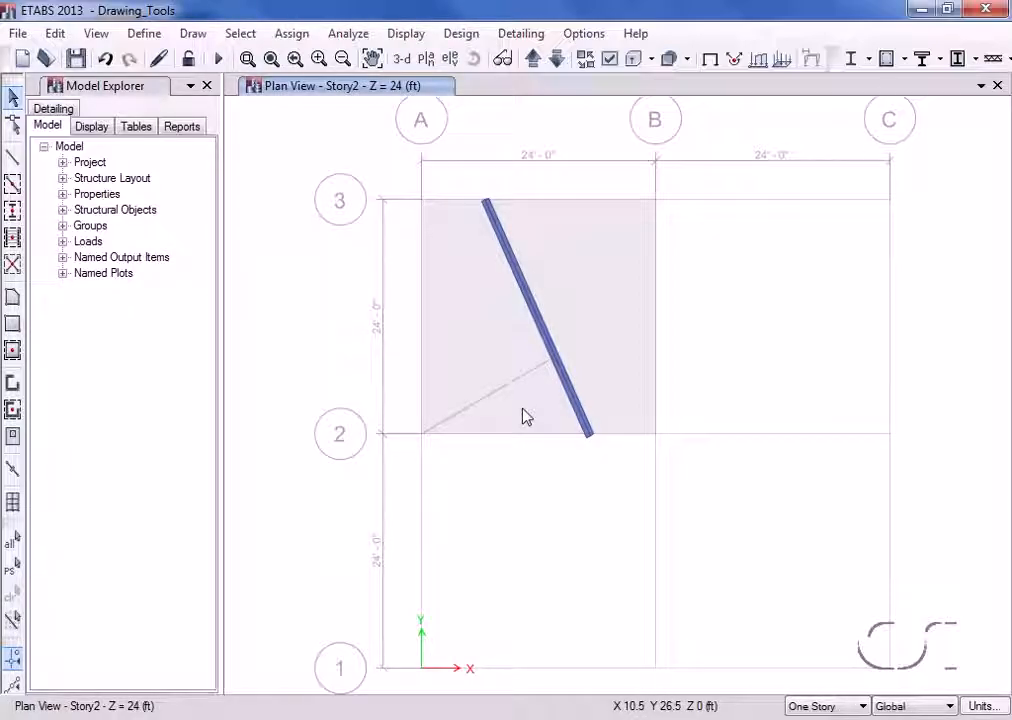
Step: Divide the floor piece between the diagonal beam and grid B into 3 by 2 areas
{"action": "left_click", "coordinate": [603, 312]}
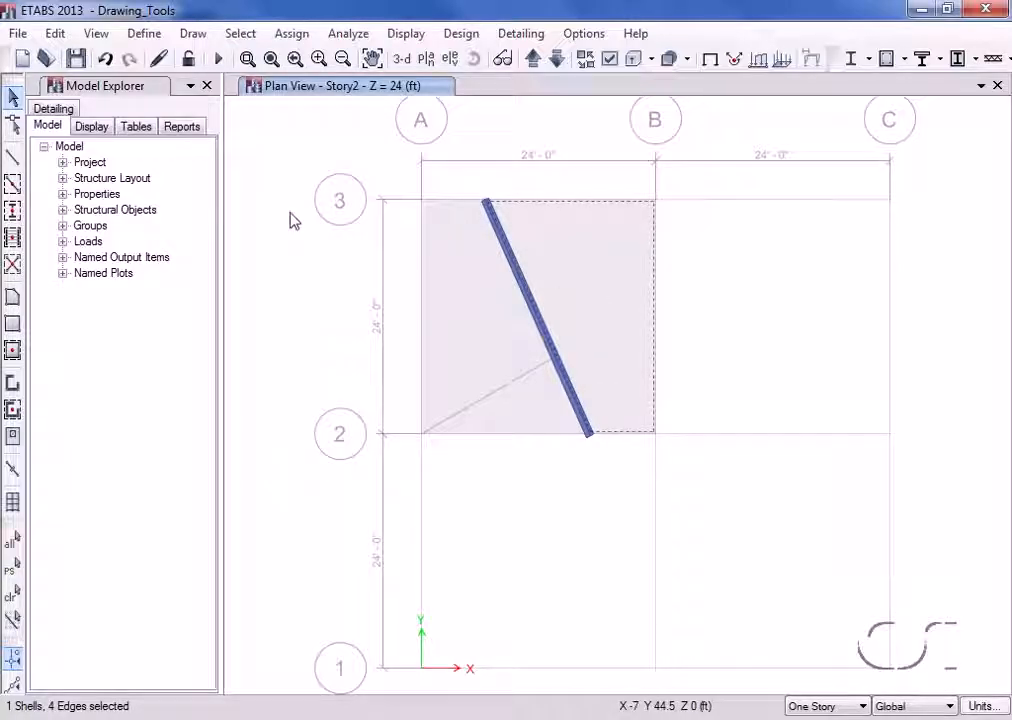
{"action": "left_click", "coordinate": [55, 33]}
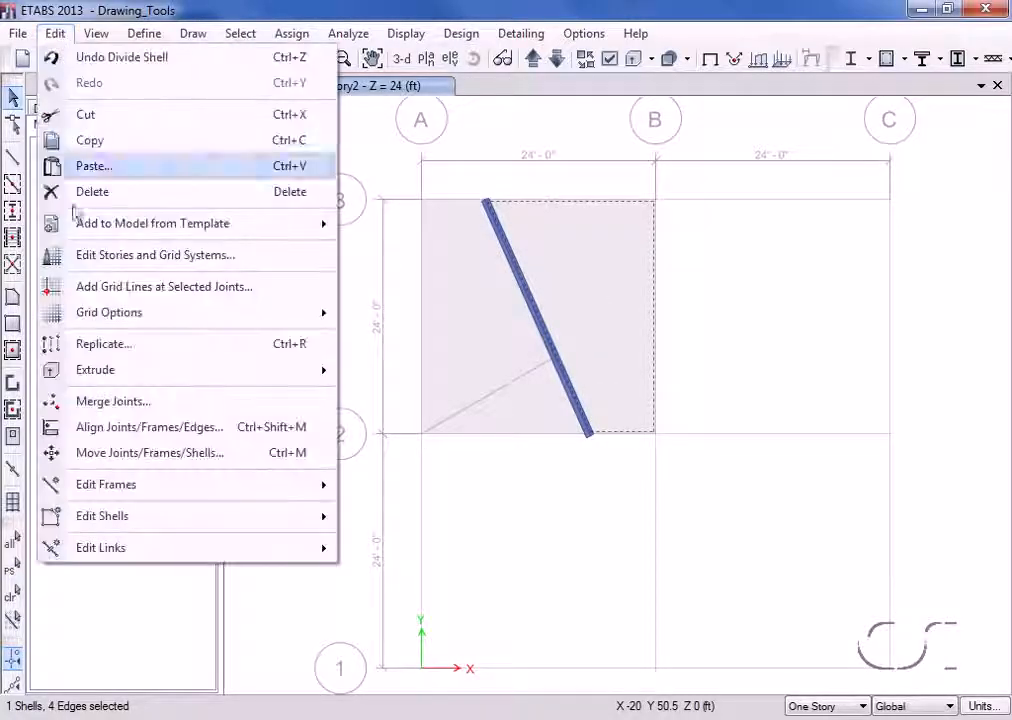
{"action": "mouse_move", "coordinate": [190, 512]}
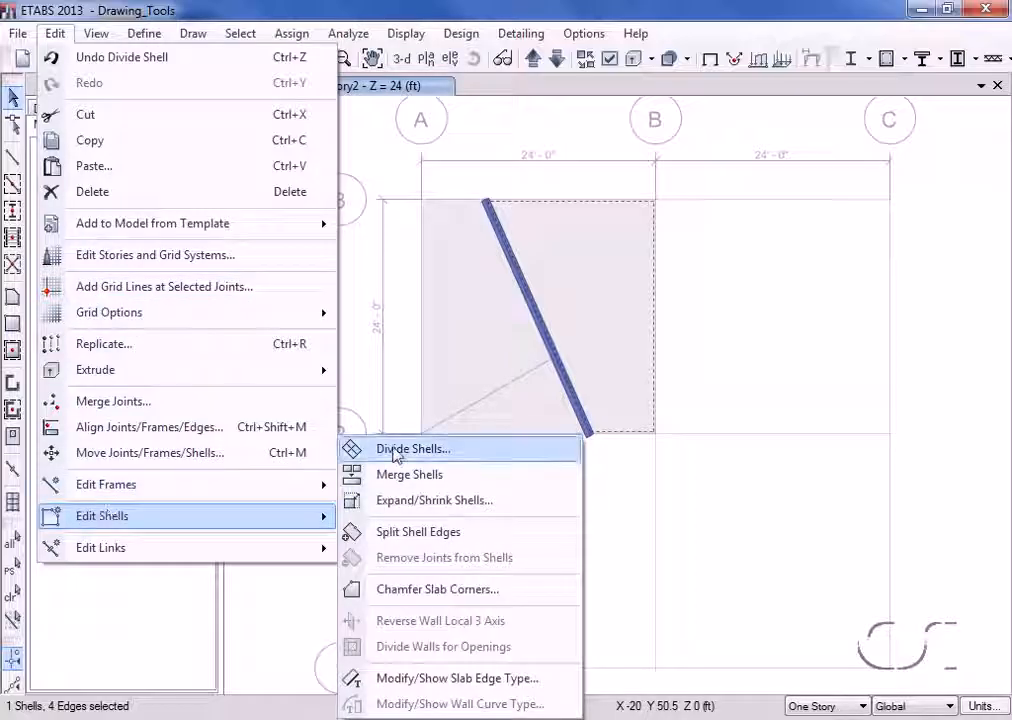
{"action": "left_click", "coordinate": [437, 450]}
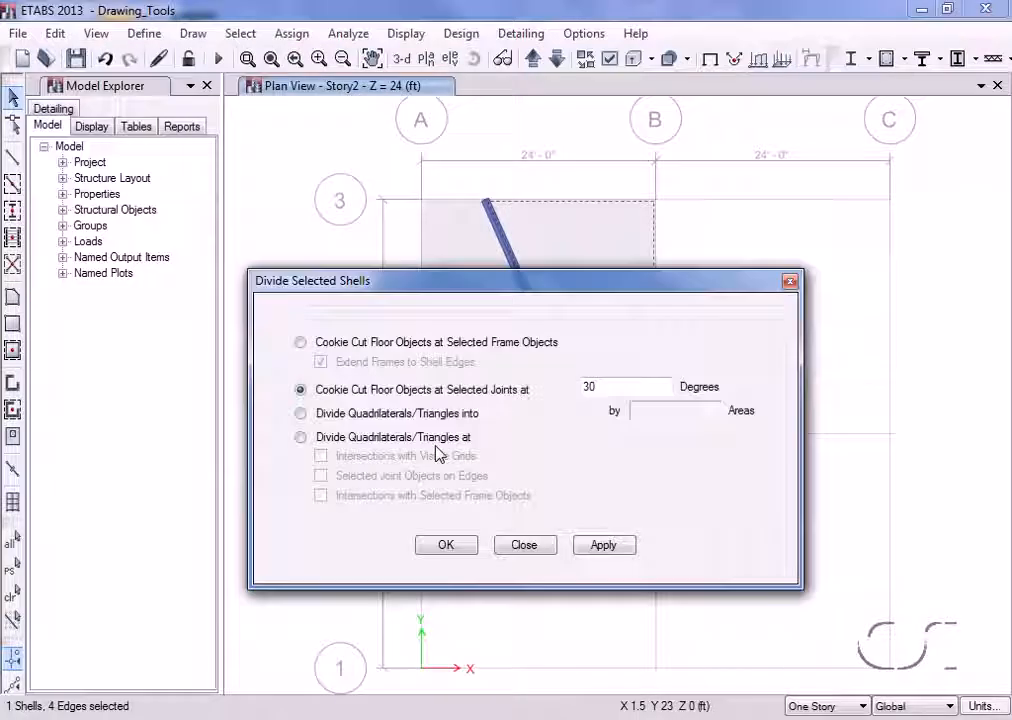
{"action": "left_click", "coordinate": [300, 413]}
{"action": "double_click", "coordinate": [515, 410]}
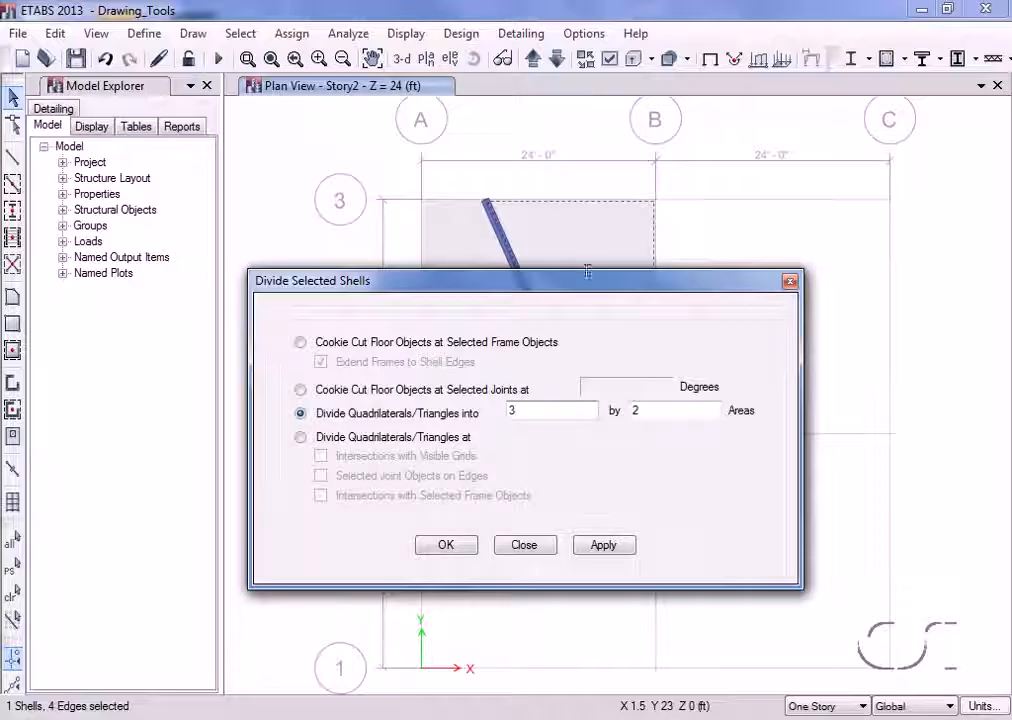
{"action": "left_click_drag", "start_coordinate": [590, 285], "coordinate": [462, 434]}
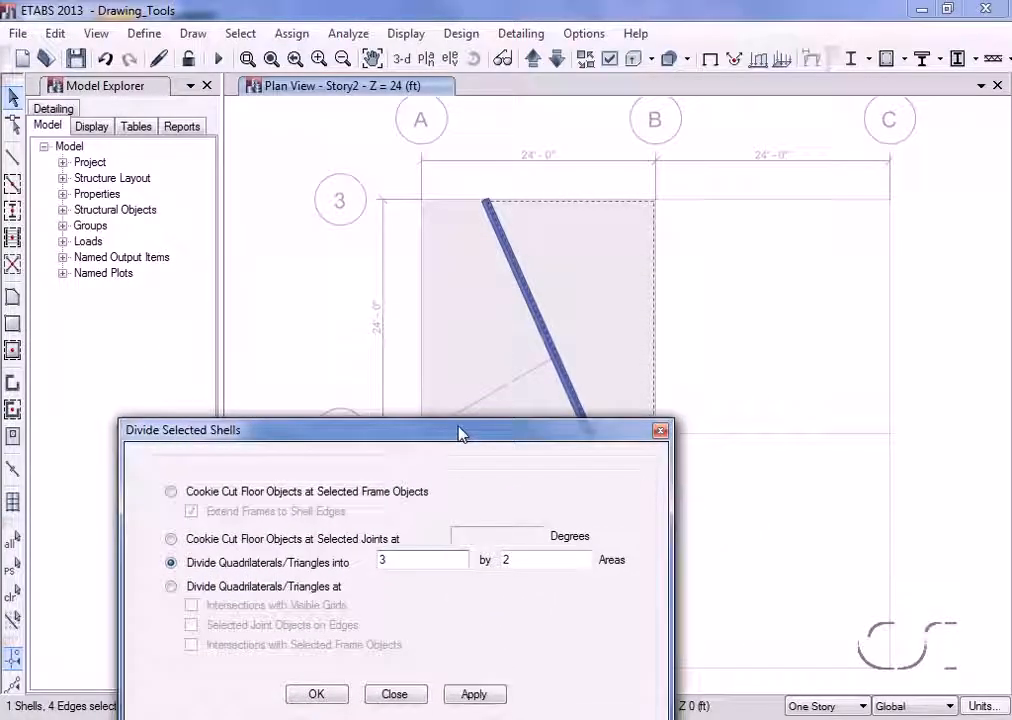
{"action": "left_click", "coordinate": [475, 699]}
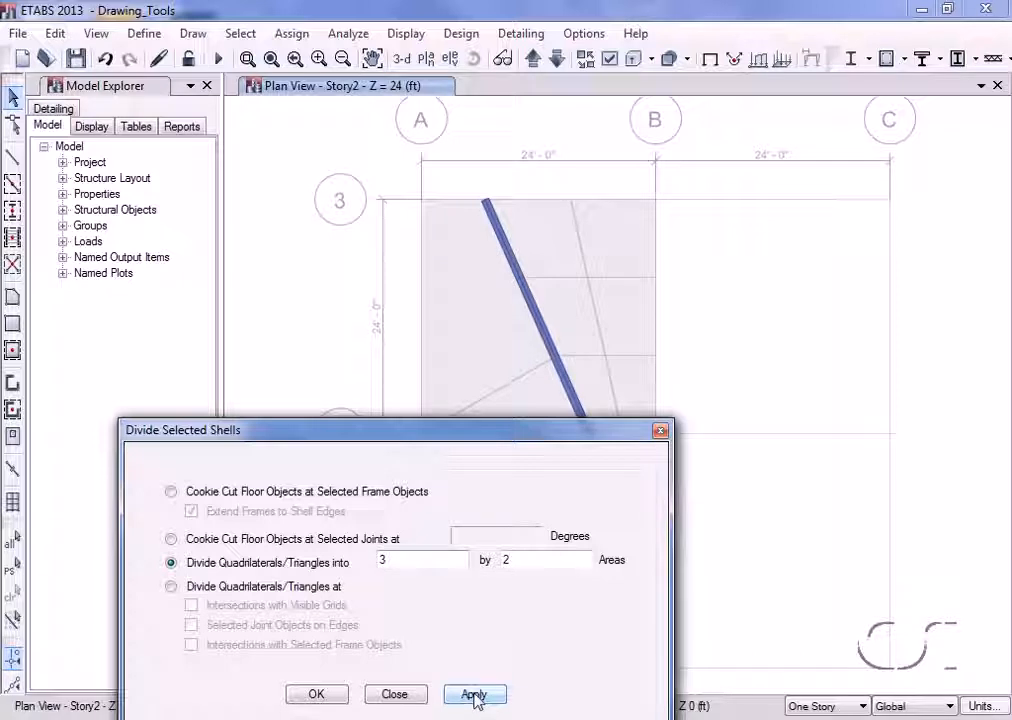
{"action": "left_click", "coordinate": [412, 697]}
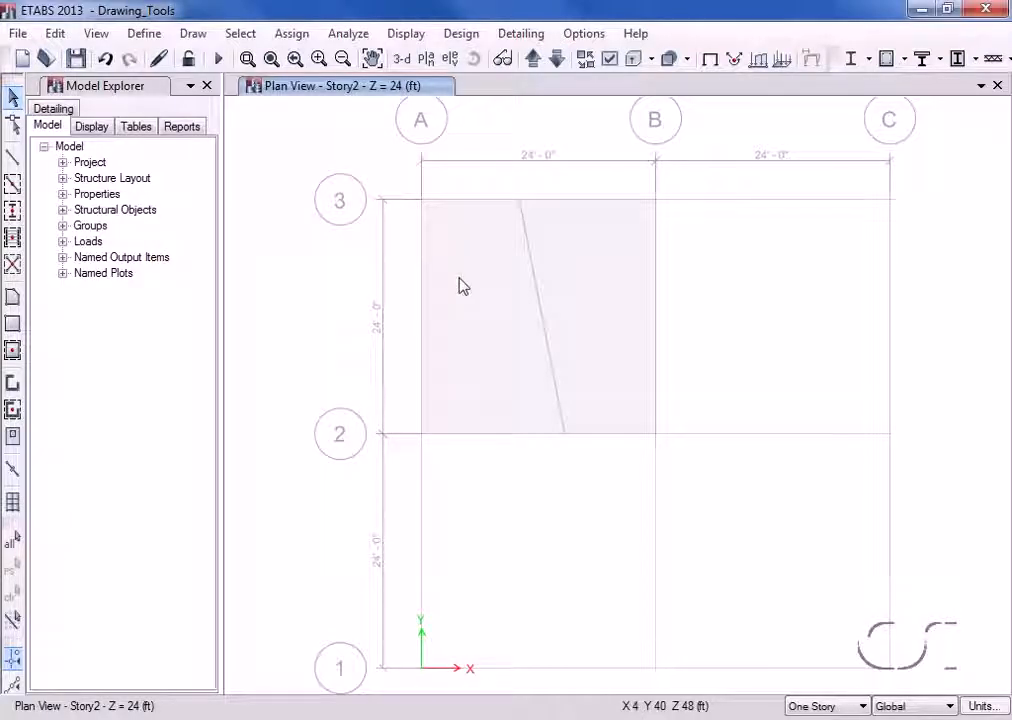
Step: Merge the two floor shells on either side of the slanted line in bay A–B/2–3
{"action": "left_click", "coordinate": [462, 286]}
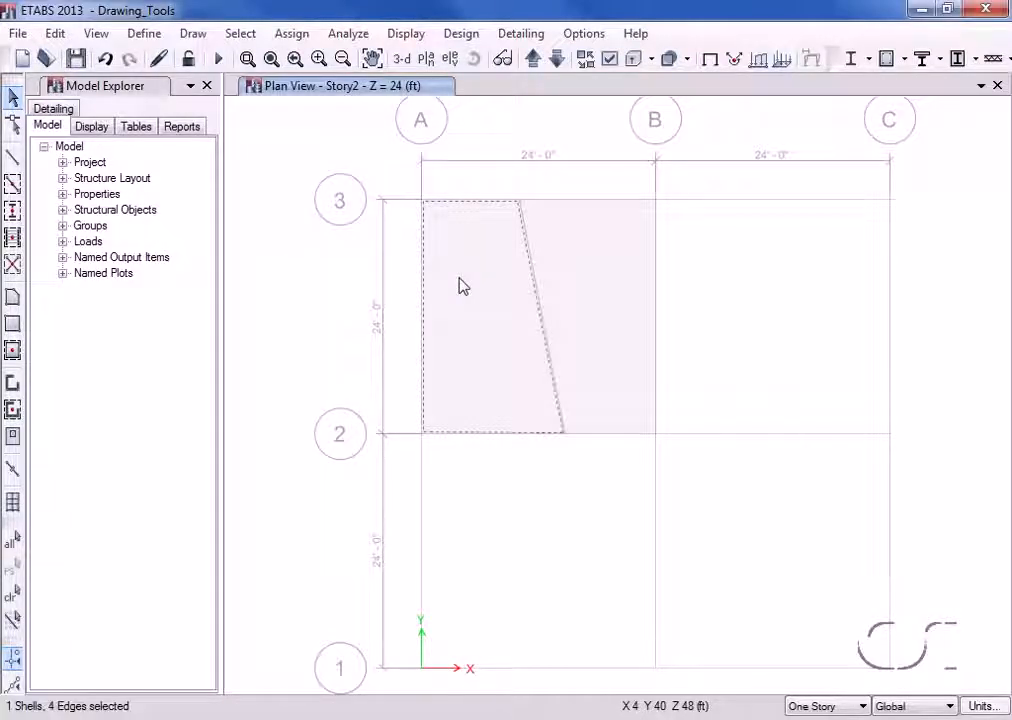
{"action": "left_click", "coordinate": [575, 287]}
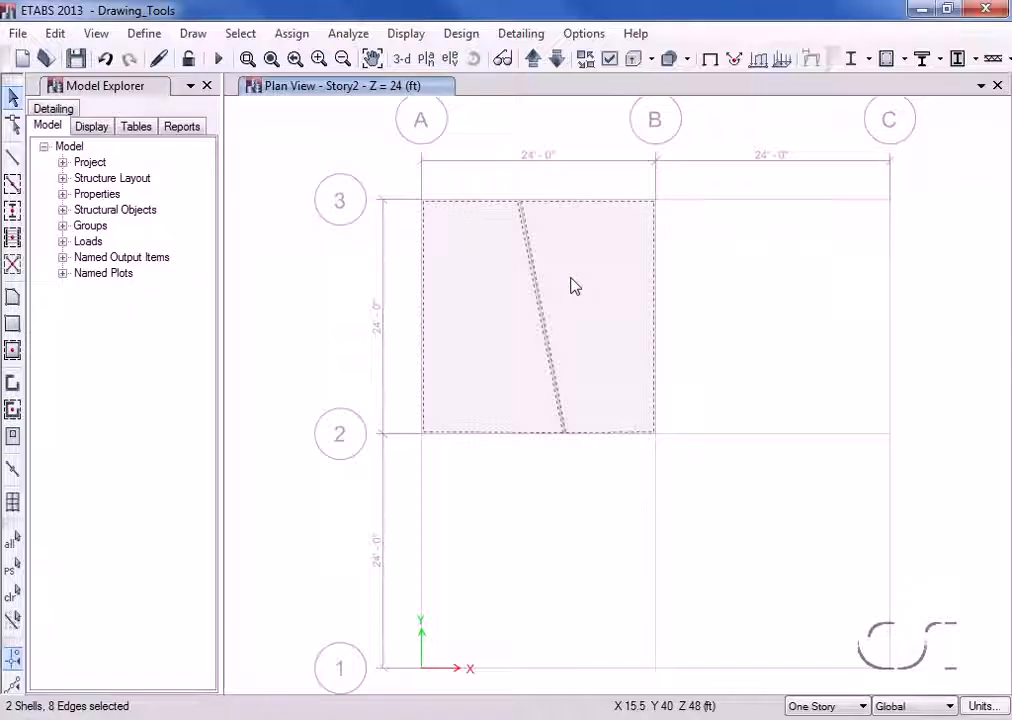
{"action": "left_click", "coordinate": [55, 33]}
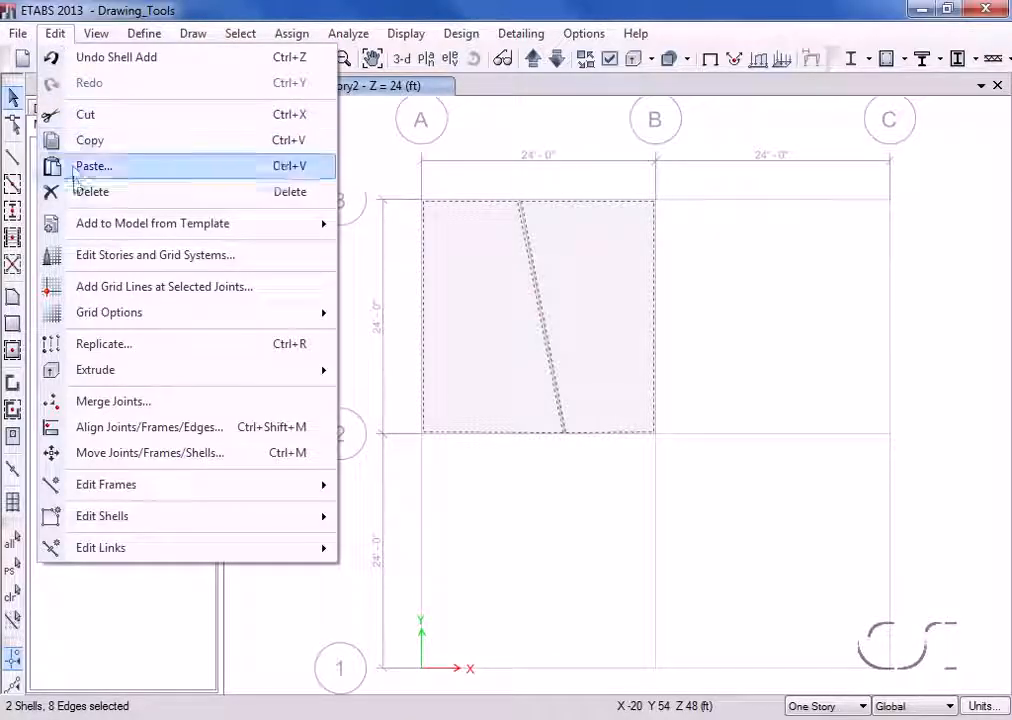
{"action": "mouse_move", "coordinate": [100, 518]}
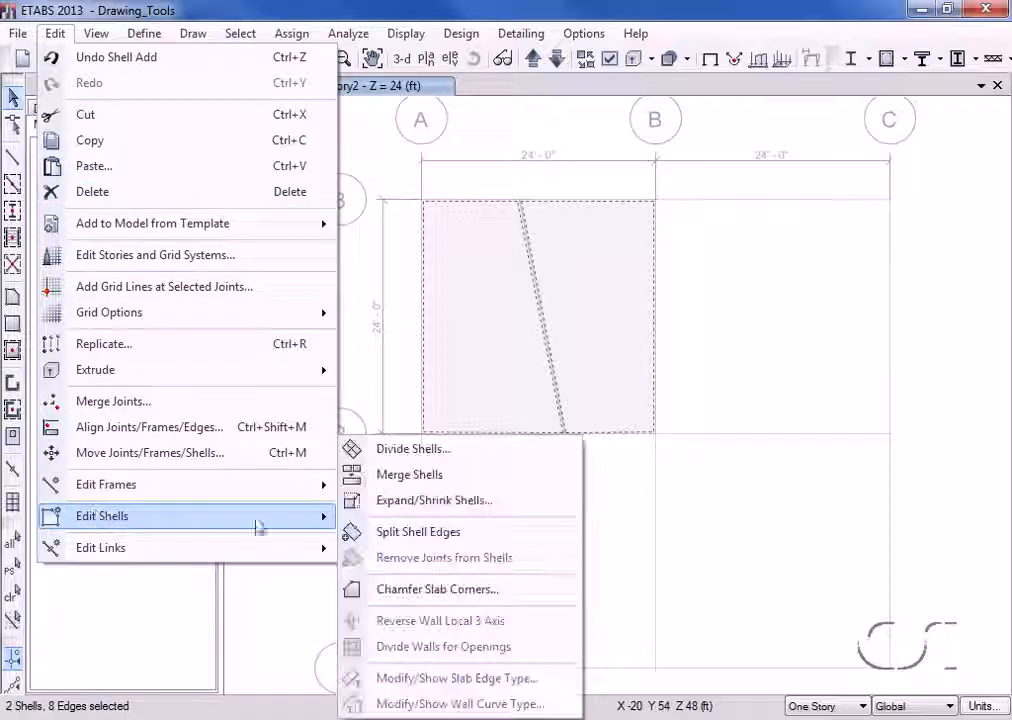
{"action": "left_click", "coordinate": [448, 478]}
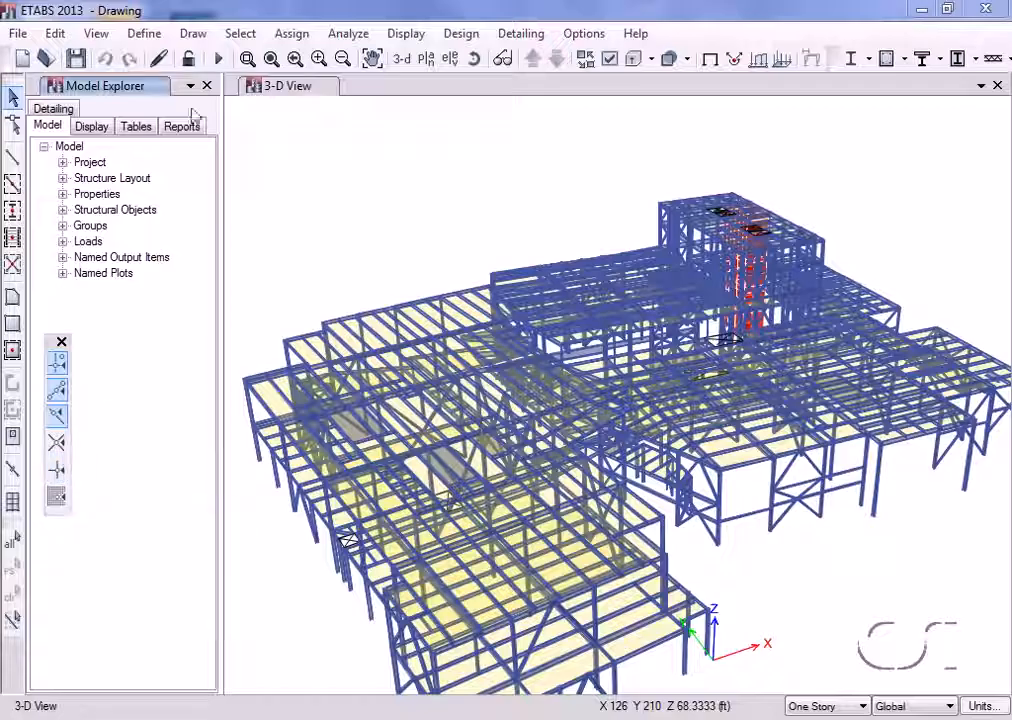
Step: Open the drawing snap options to examine the snap targets, increments and tolerance settings
{"action": "left_click", "coordinate": [195, 34]}
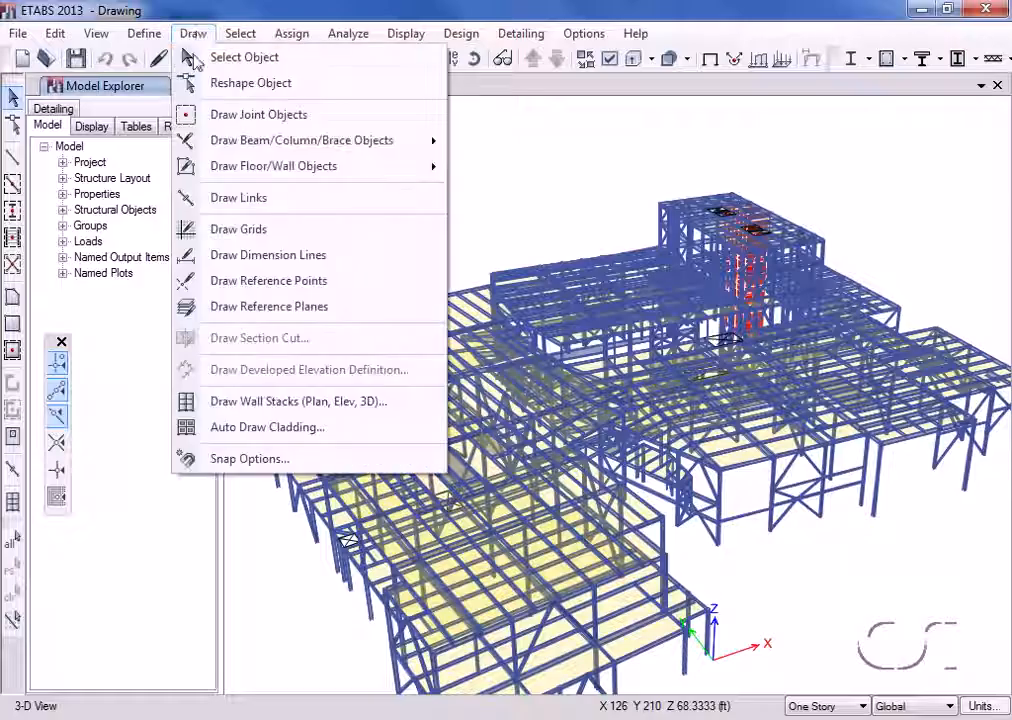
{"action": "left_click", "coordinate": [290, 468]}
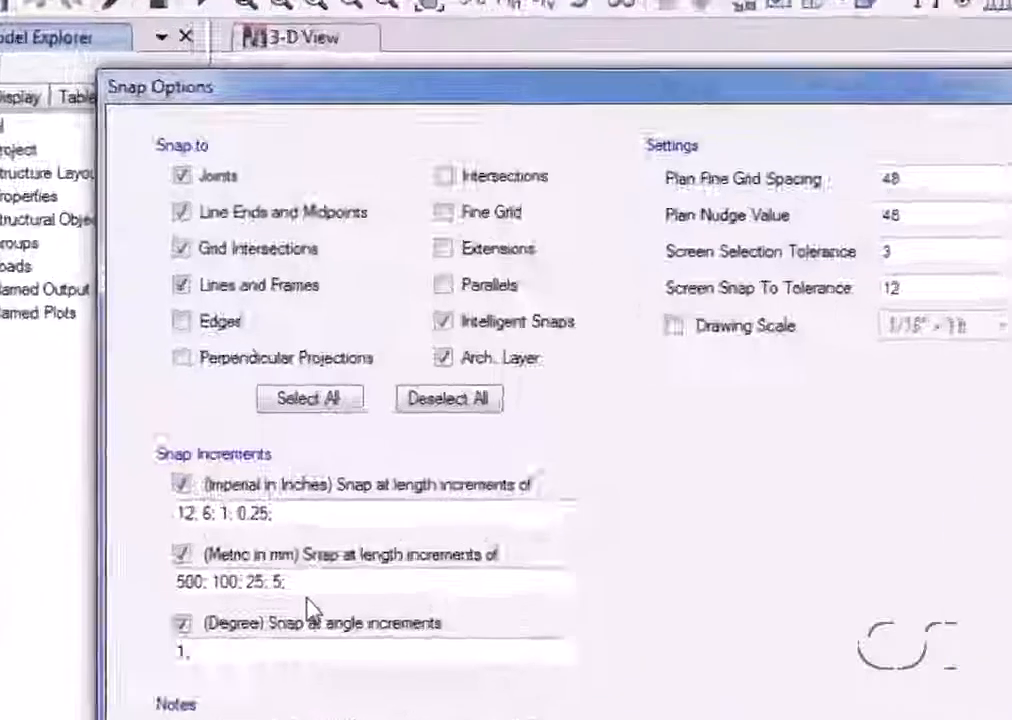